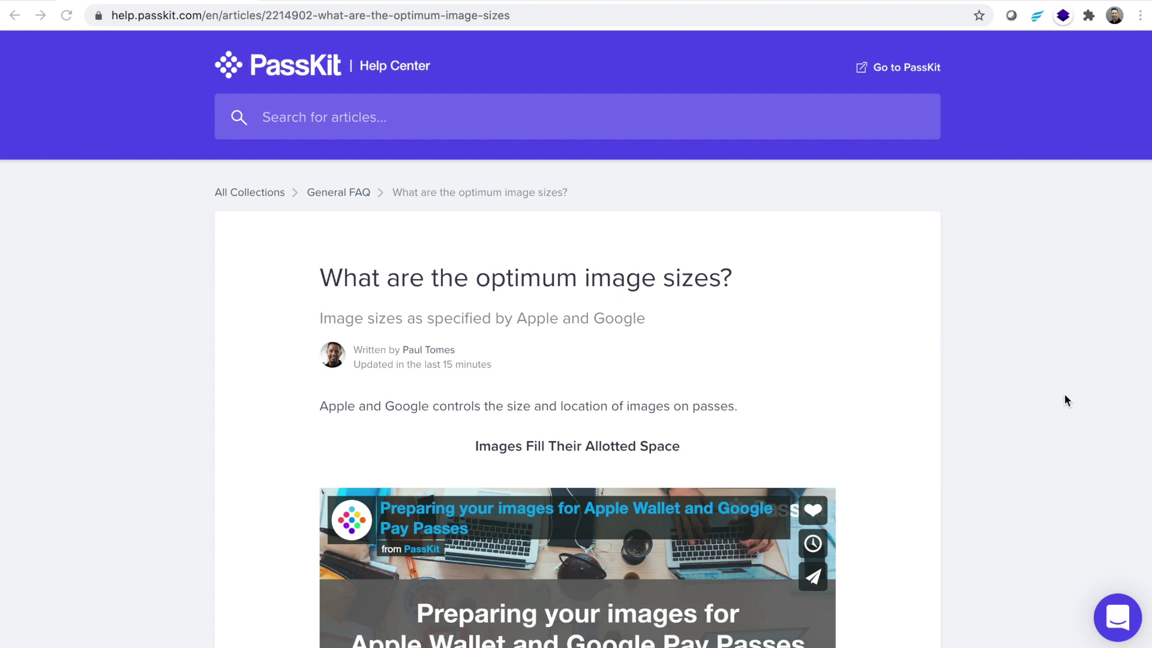
- Scroll the optimum image sizes article down to the Adobe Illustrator Images Template button
scroll(1065, 400, "down", 2)
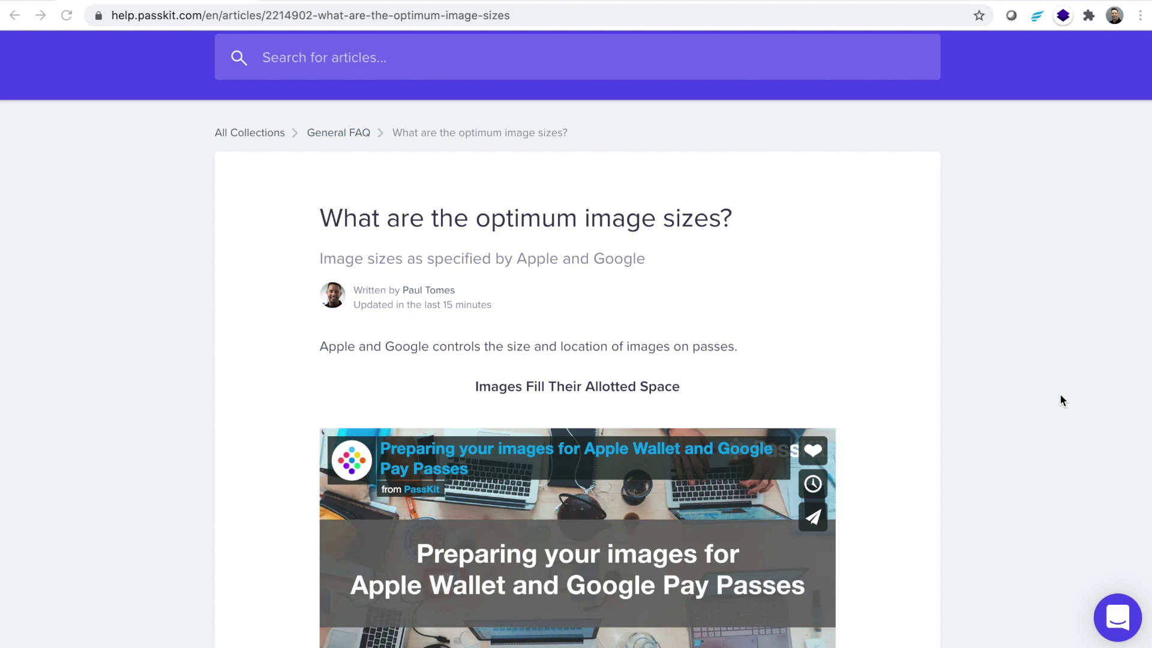
scroll(1060, 400, "down", 5)
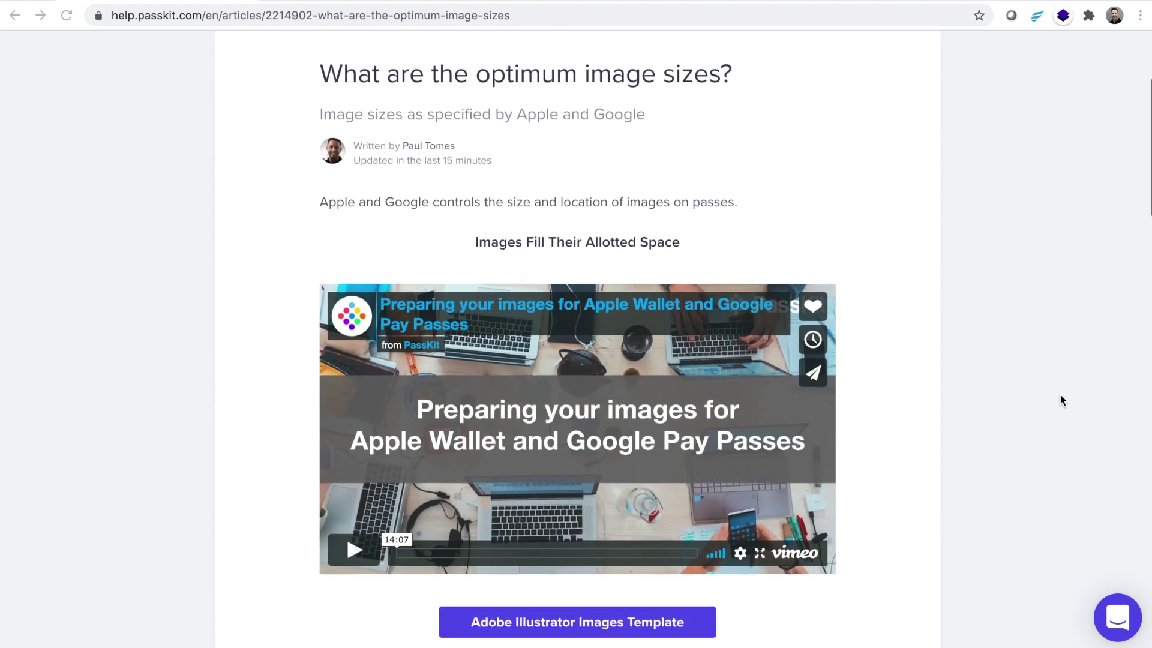
scroll(1061, 400, "down", 3)
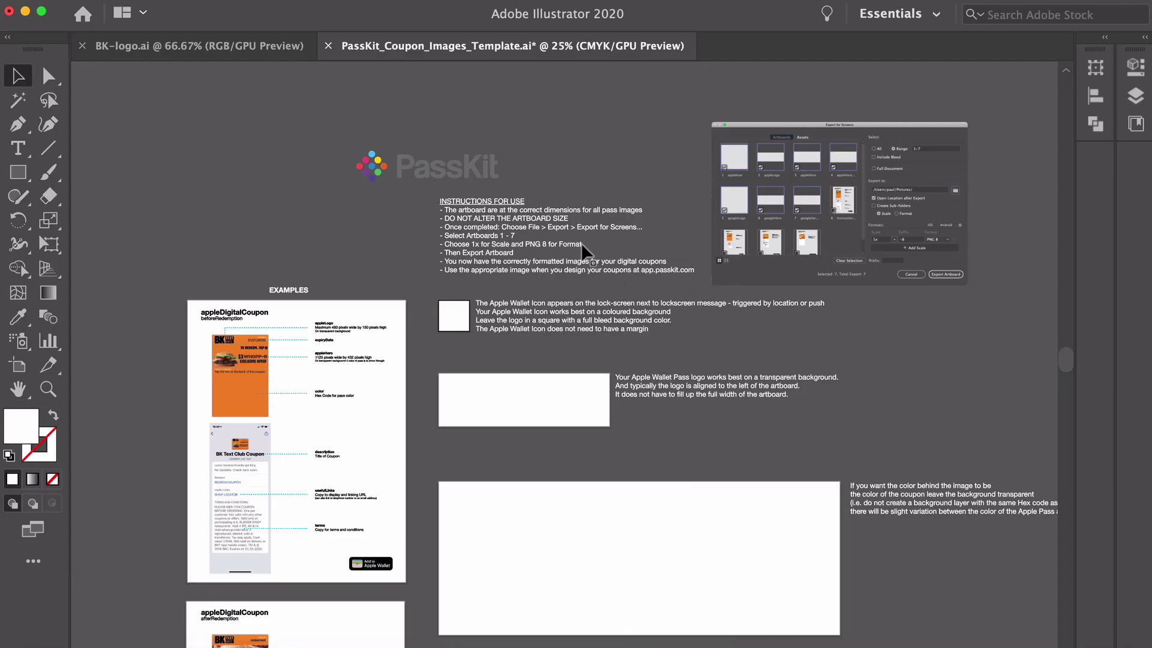
- Zoom the template to 100% and pan to the first appleDigitalCoupon example artboards
scroll(329, 334, "down", 6)
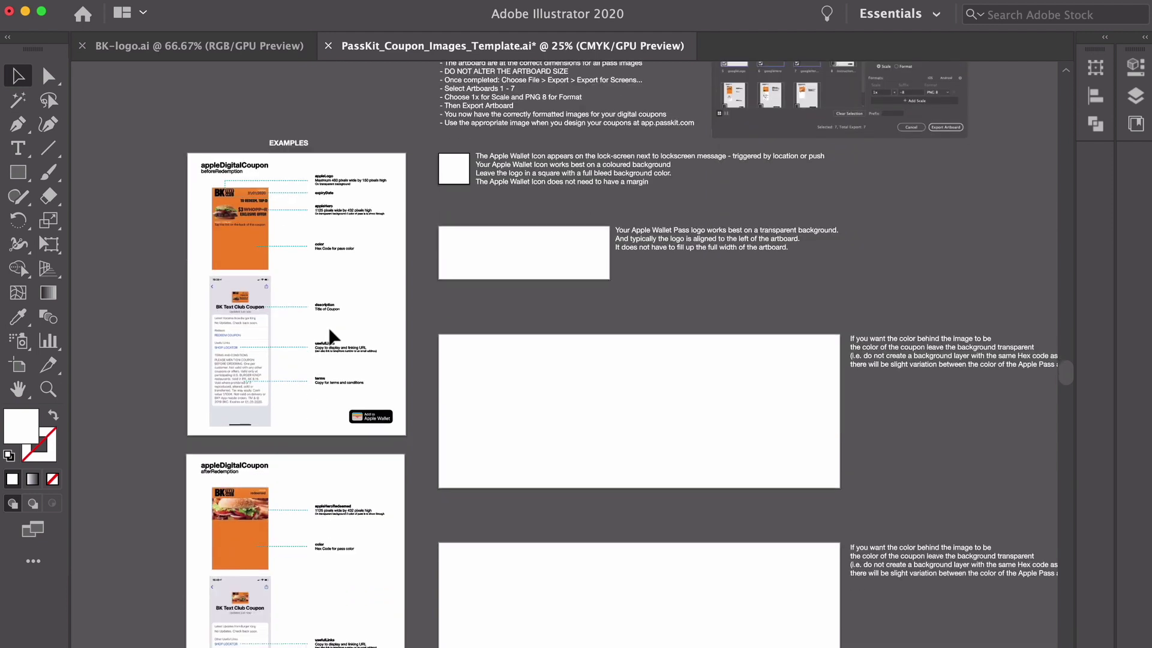
key("super+equal")
key("super+equal")
key("super+equal")
key("super+equal")
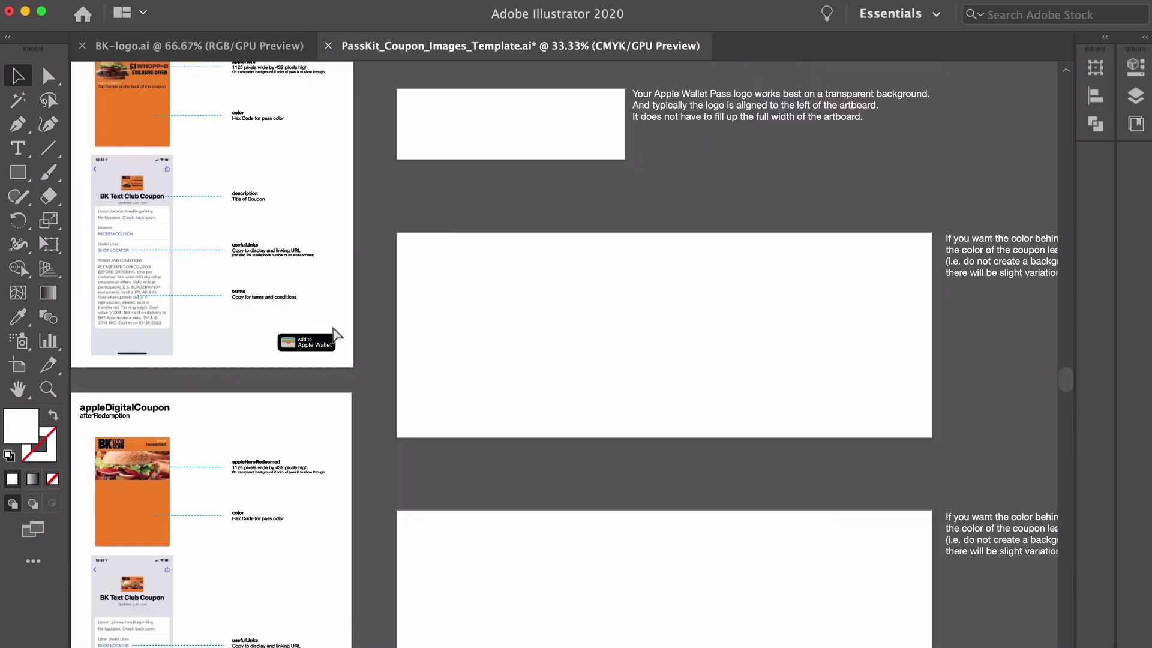
scroll(288, 276, "up", 5)
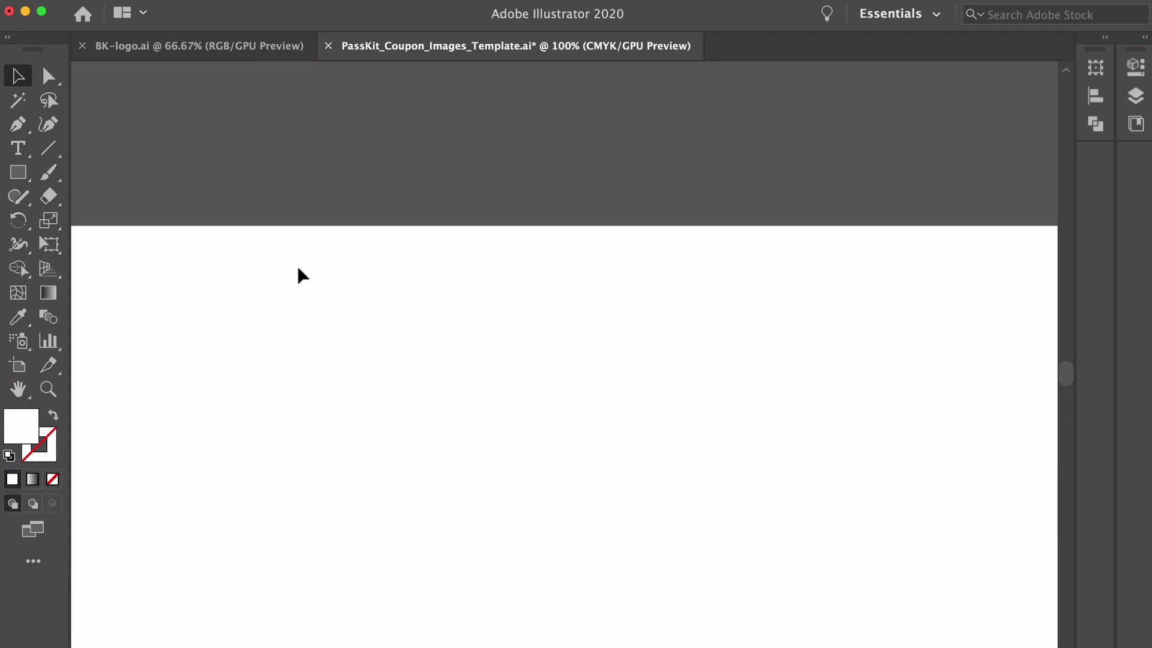
scroll(527, 268, "left", 4)
scroll(527, 268, "left", 12)
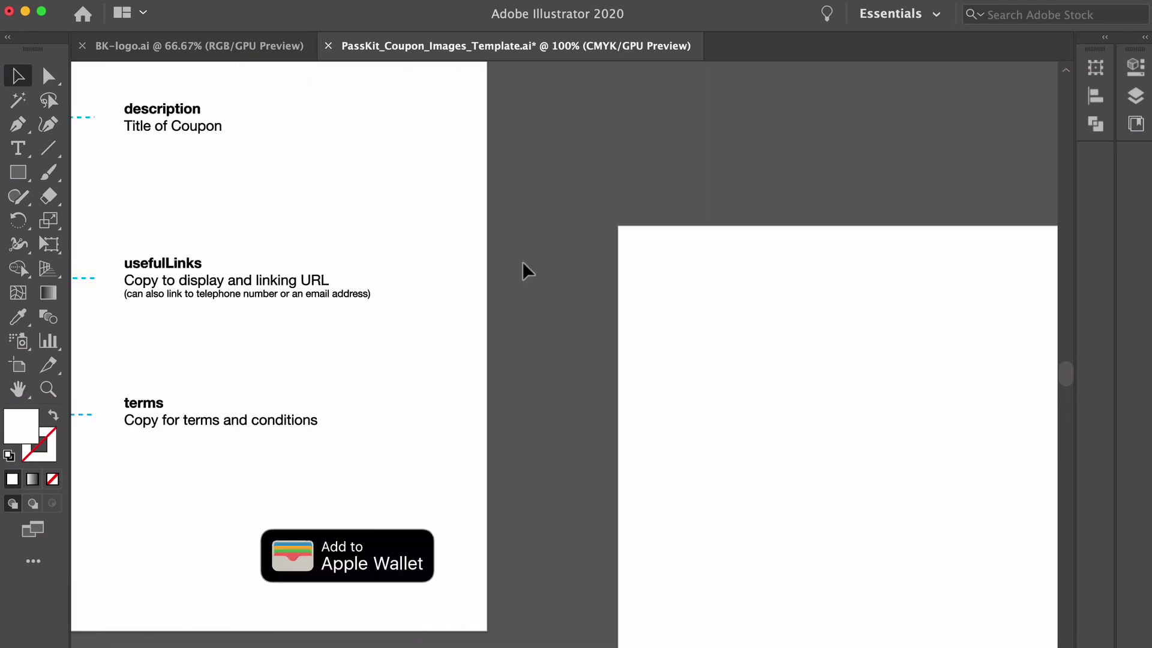
scroll(522, 270, "left", 4)
scroll(522, 270, "up", 11)
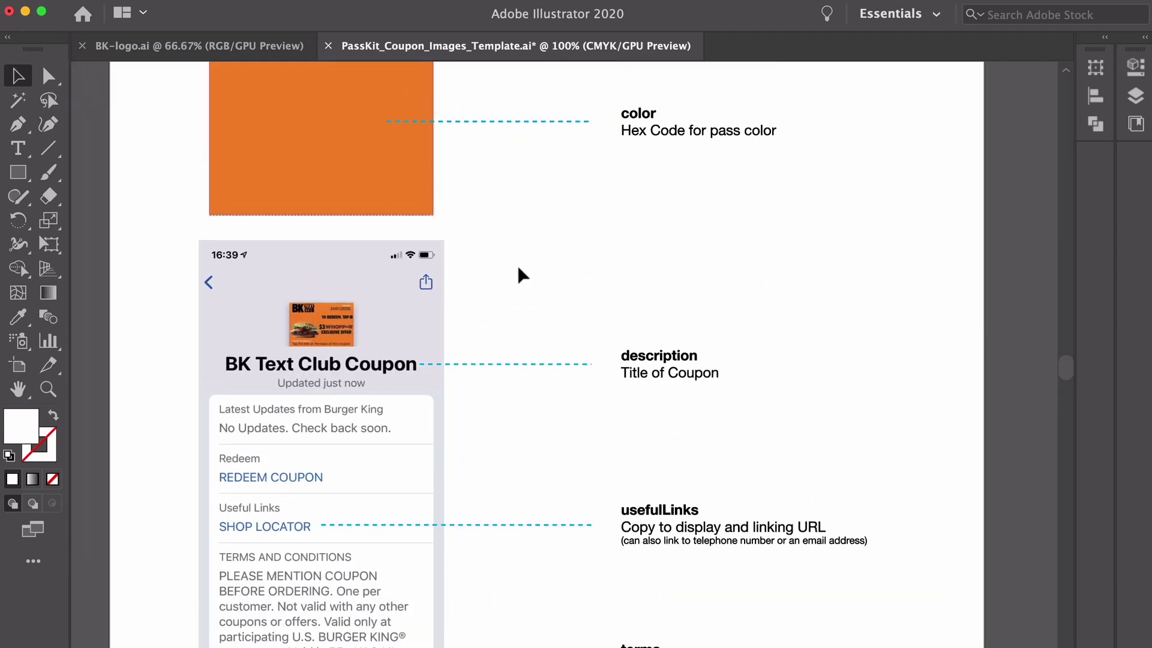
scroll(531, 276, "down", 2)
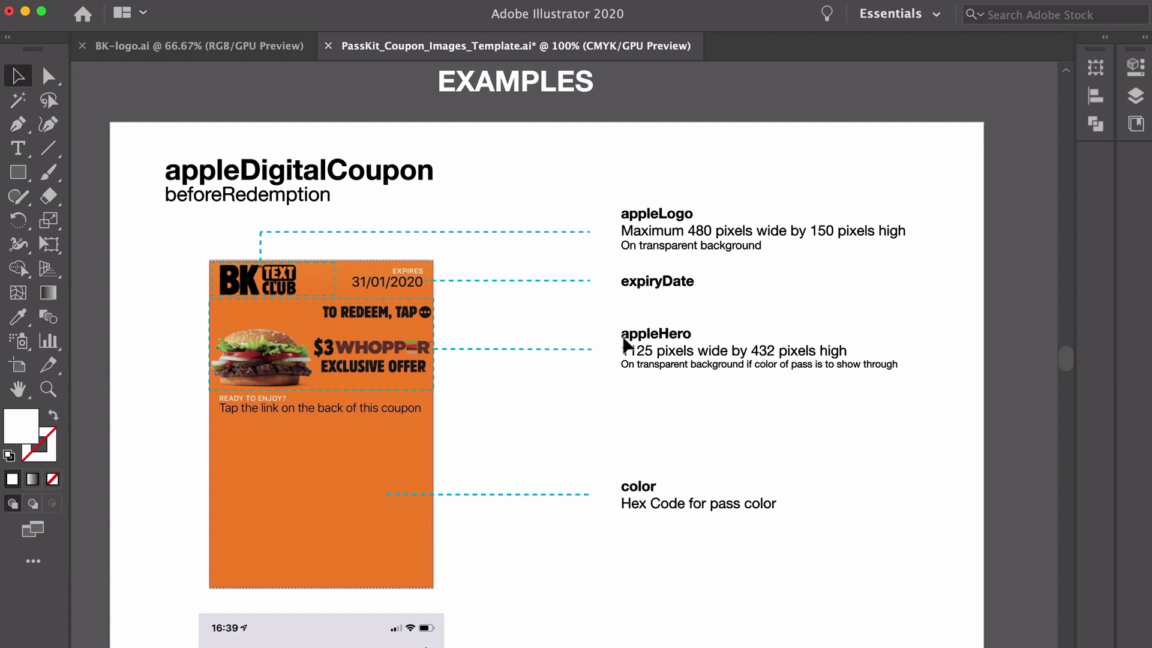
- Scroll down through the Apple coupon examples to the googleDigitalCoupon beforeRedemption artboard
scroll(627, 341, "down", 5)
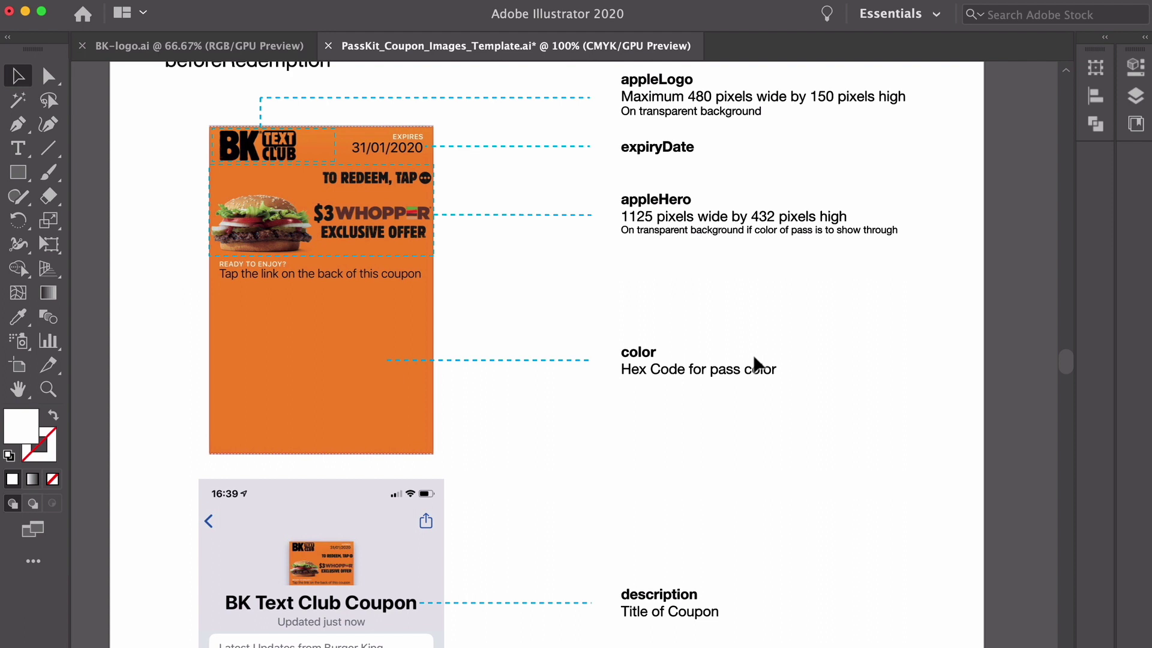
scroll(745, 366, "down", 4)
scroll(744, 358, "down", 8)
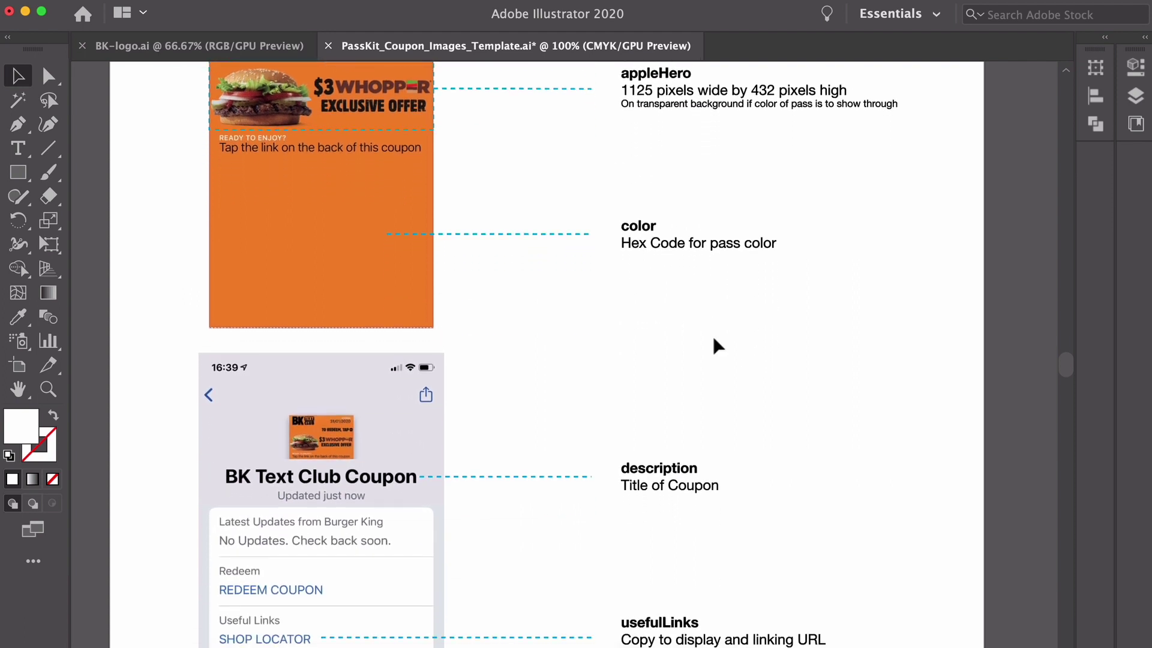
scroll(693, 450, "down", 11)
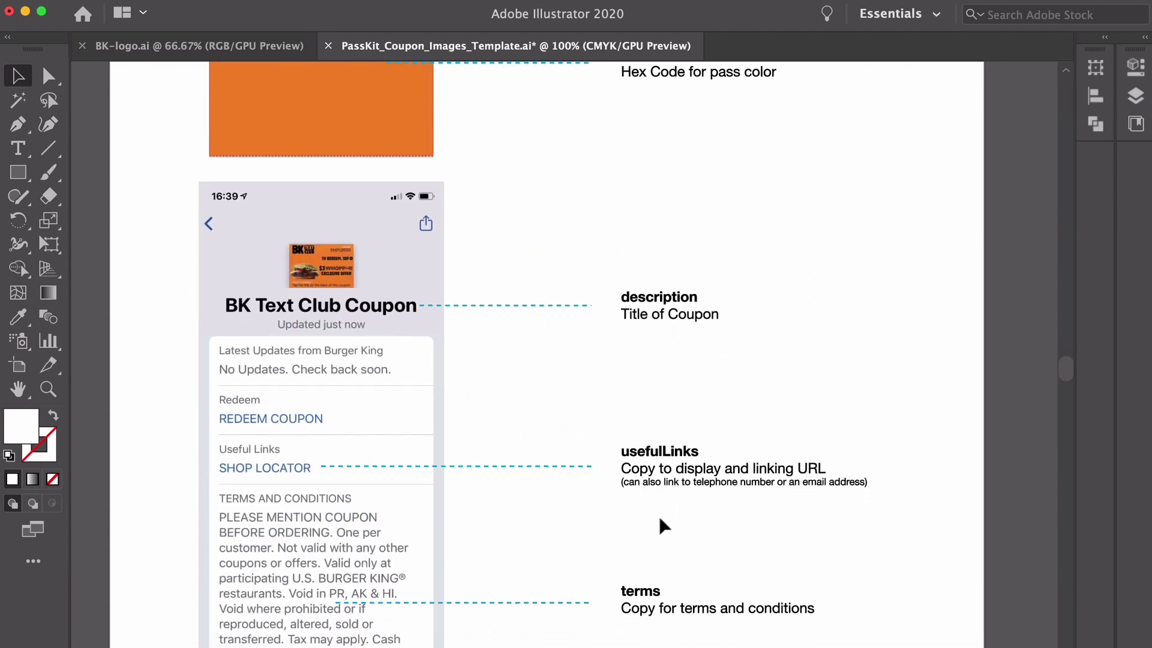
scroll(696, 498, "down", 18)
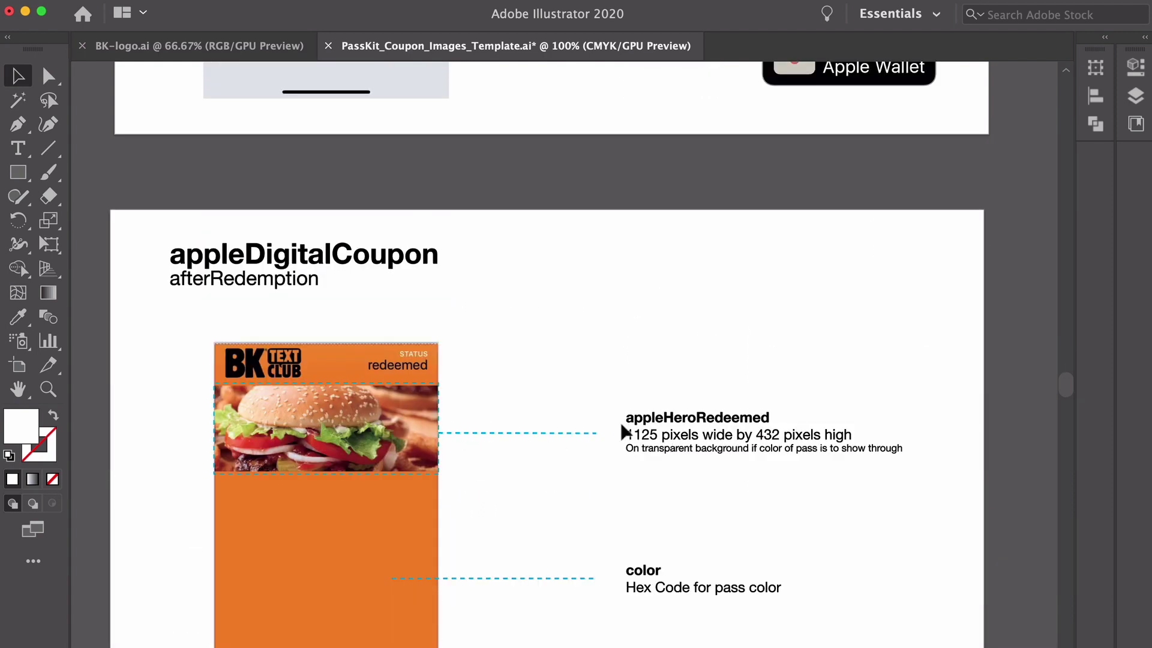
scroll(668, 426, "down", 1)
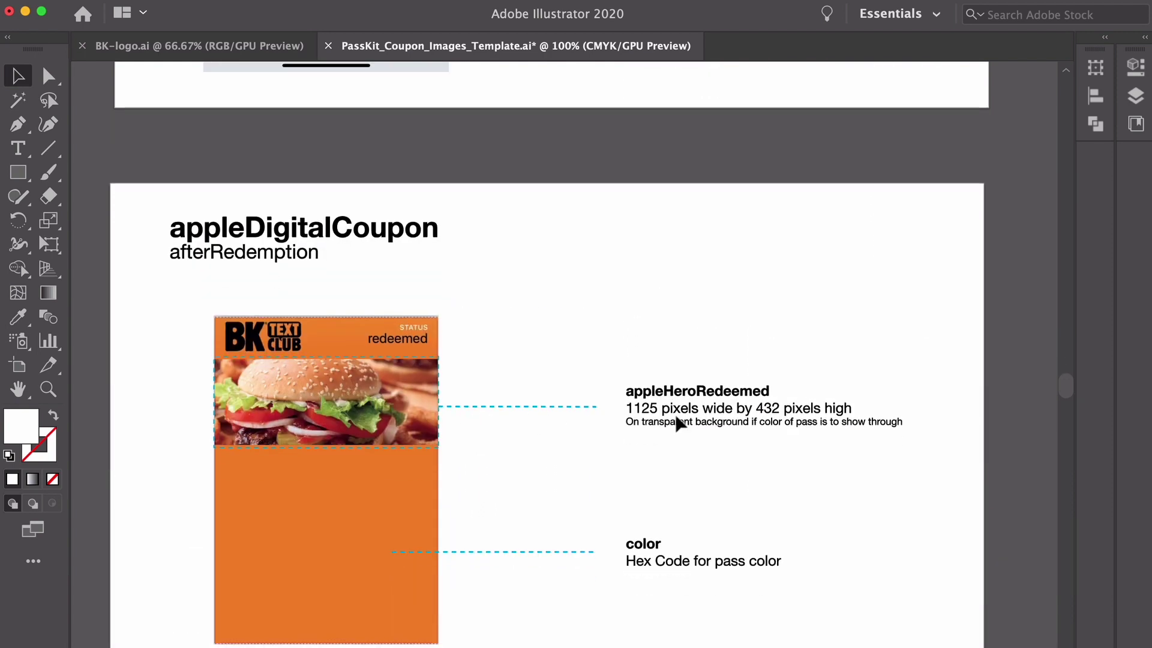
scroll(802, 426, "down", 20)
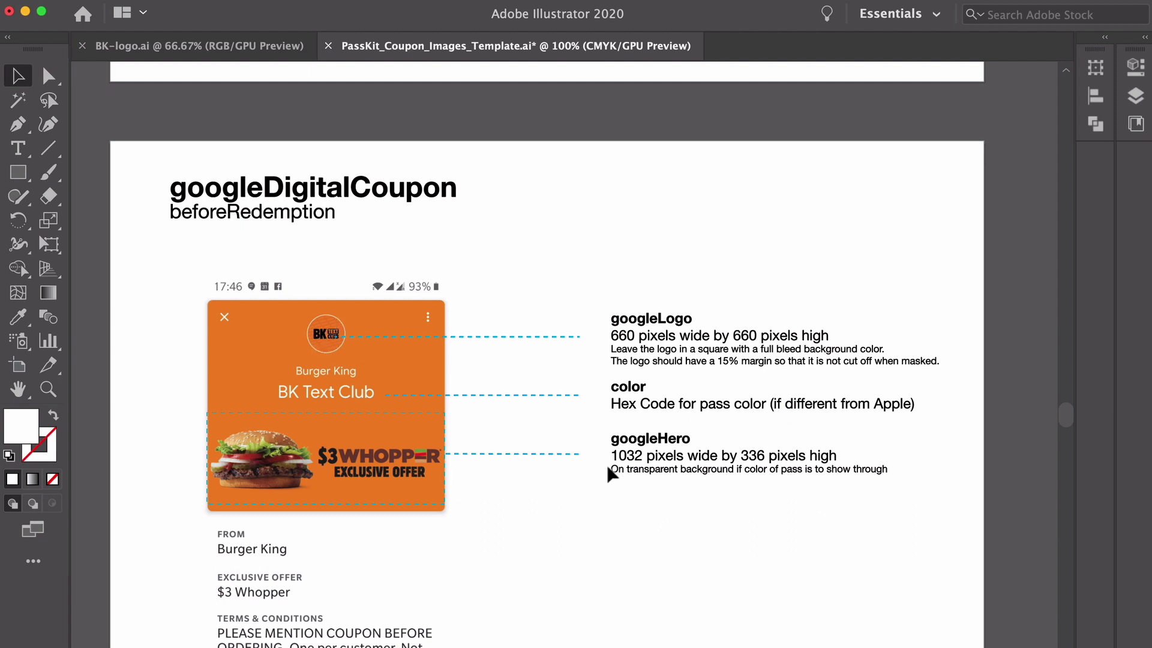
scroll(807, 467, "down", 10)
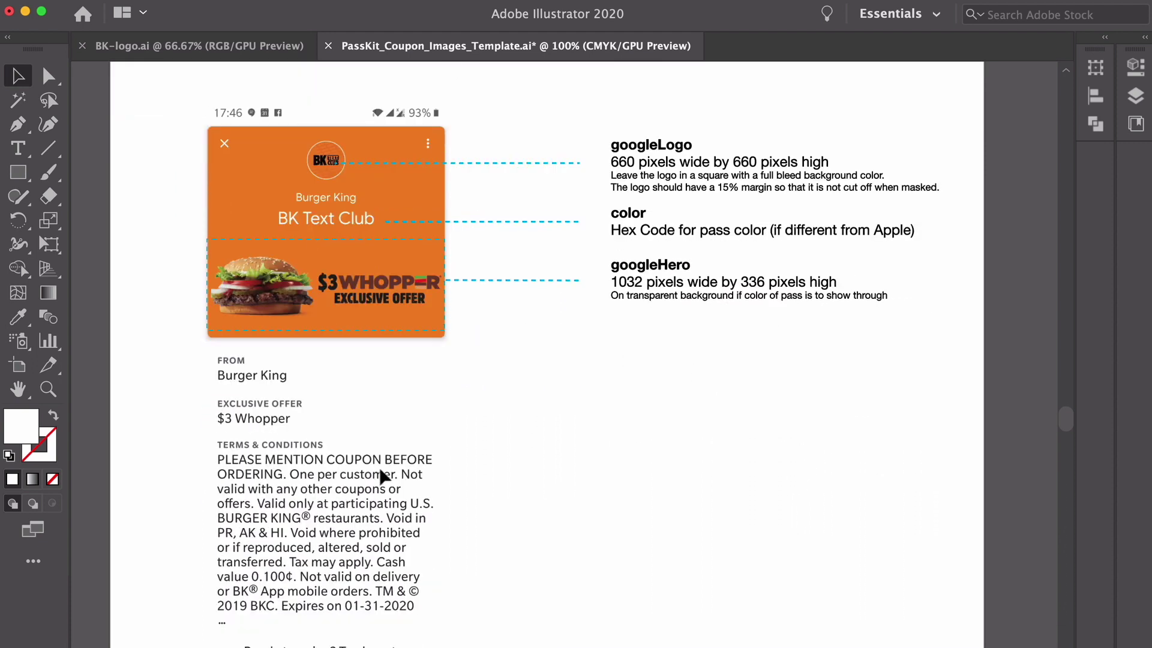
scroll(398, 462, "down", 2)
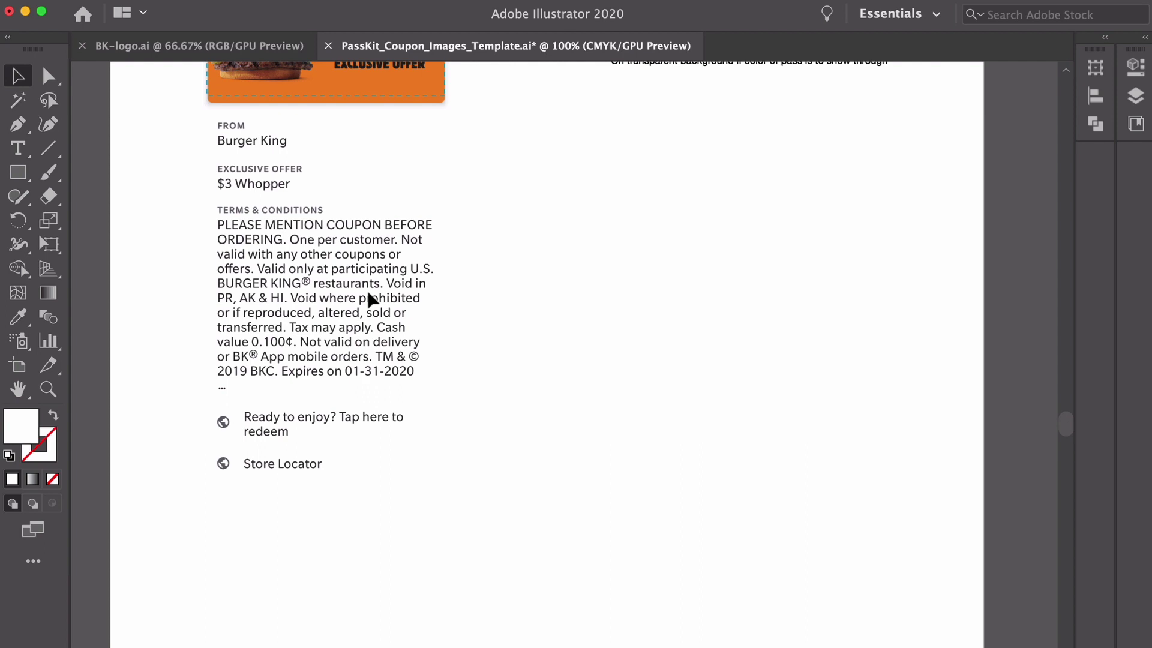
scroll(430, 283, "down", 1)
scroll(550, 291, "down", 10)
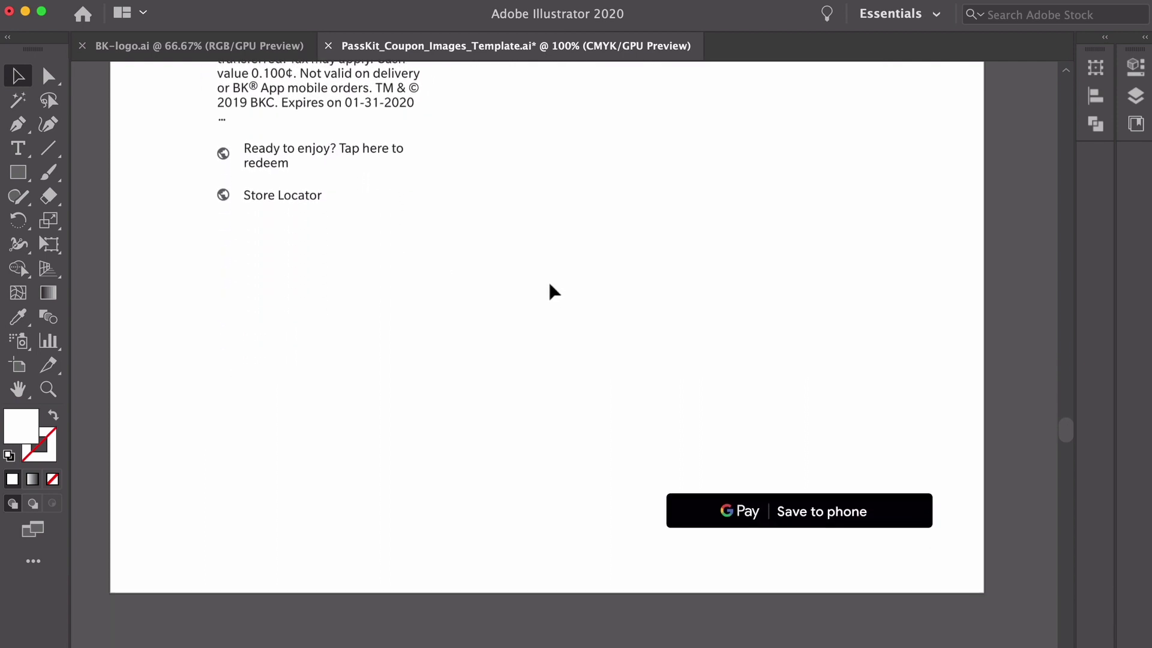
scroll(543, 290, "down", 20)
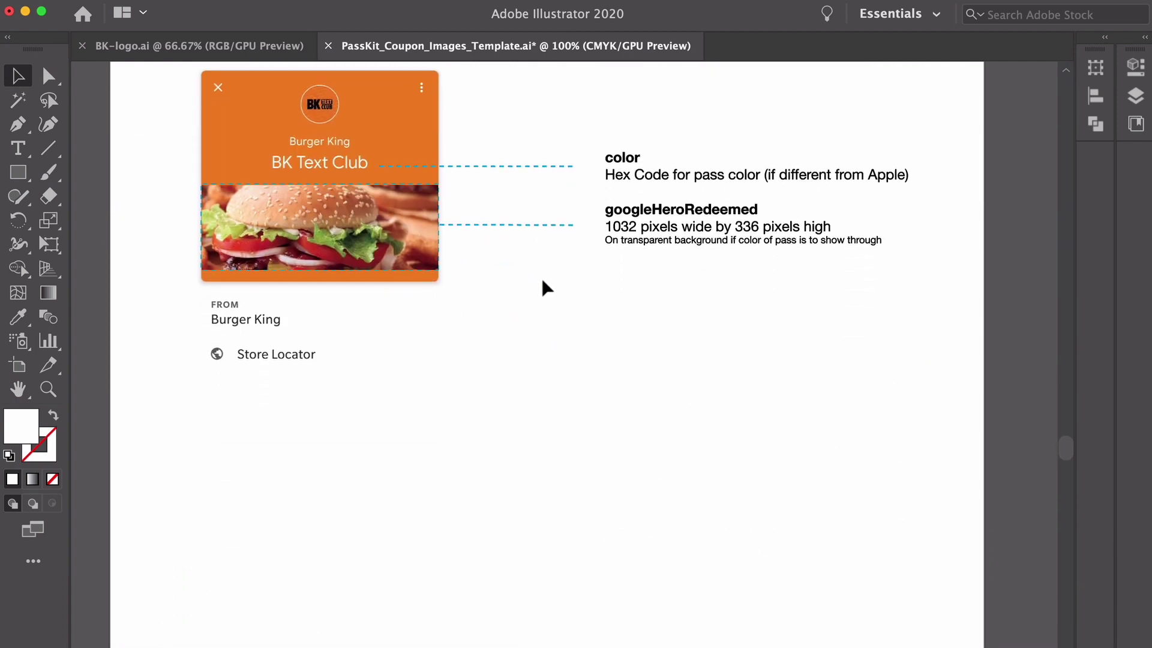
scroll(543, 288, "up", 20)
scroll(553, 347, "down", 16)
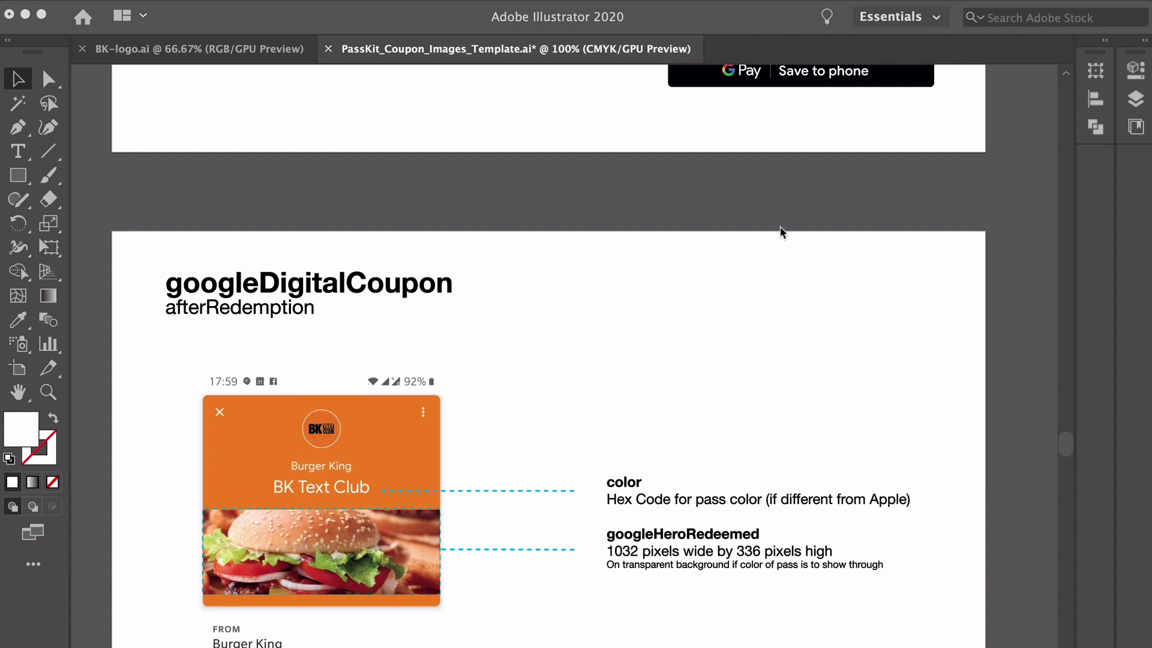
scroll(779, 229, "up", 5)
scroll(780, 232, "up", 20)
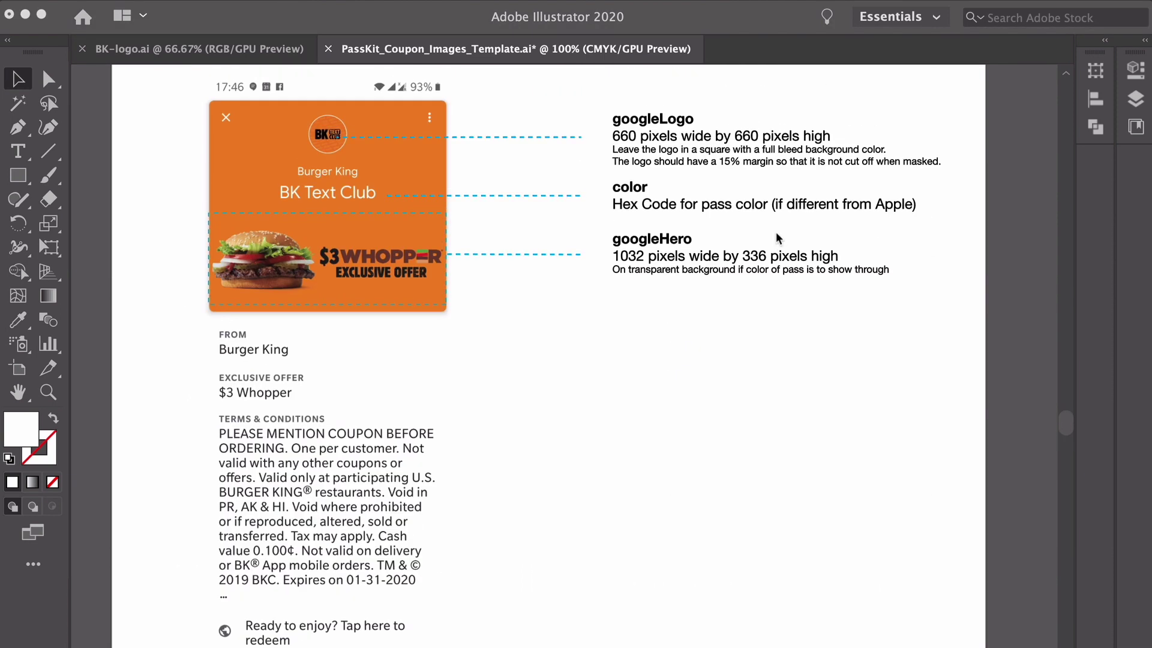
scroll(773, 240, "up", 20)
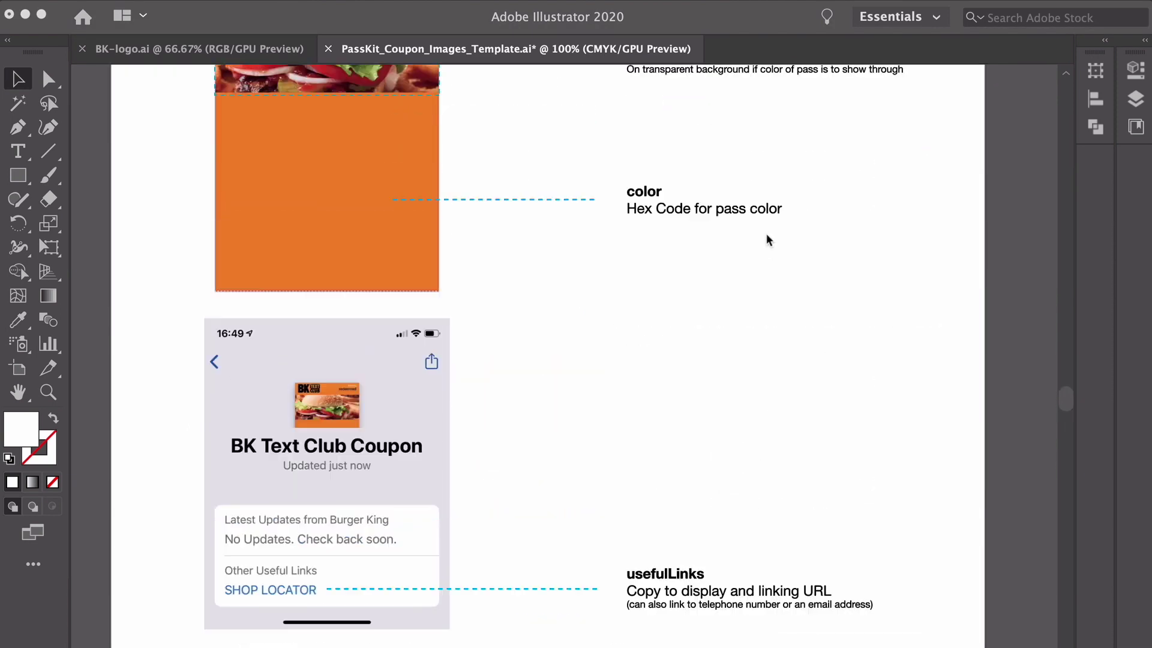
scroll(768, 240, "up", 20)
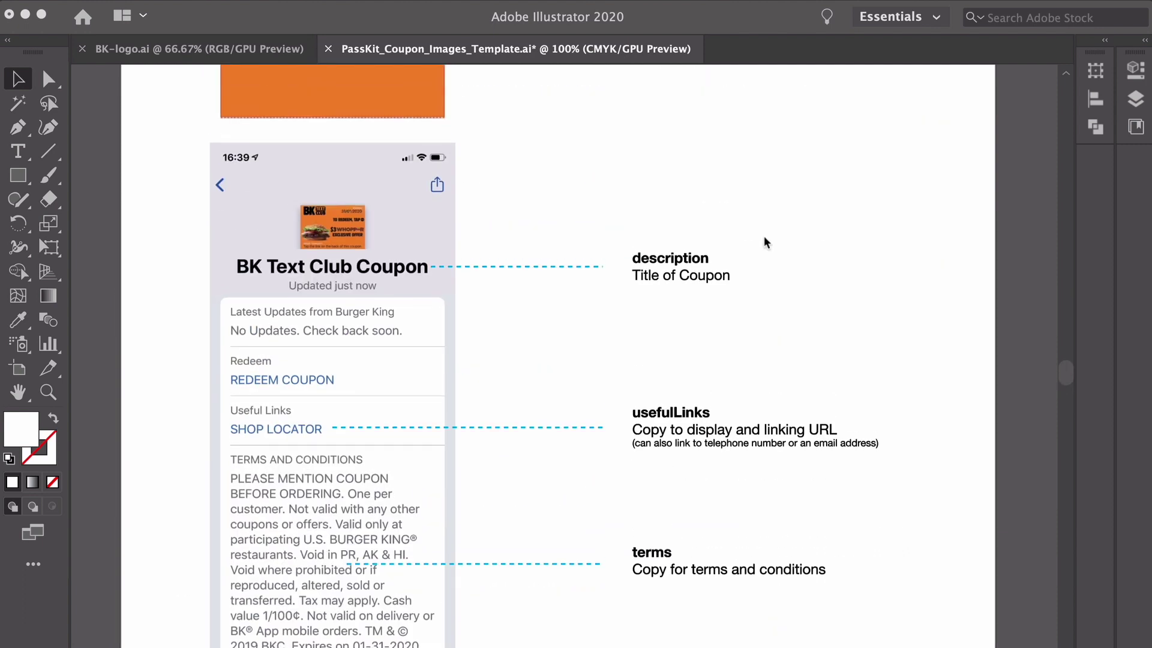
scroll(765, 242, "up", 15)
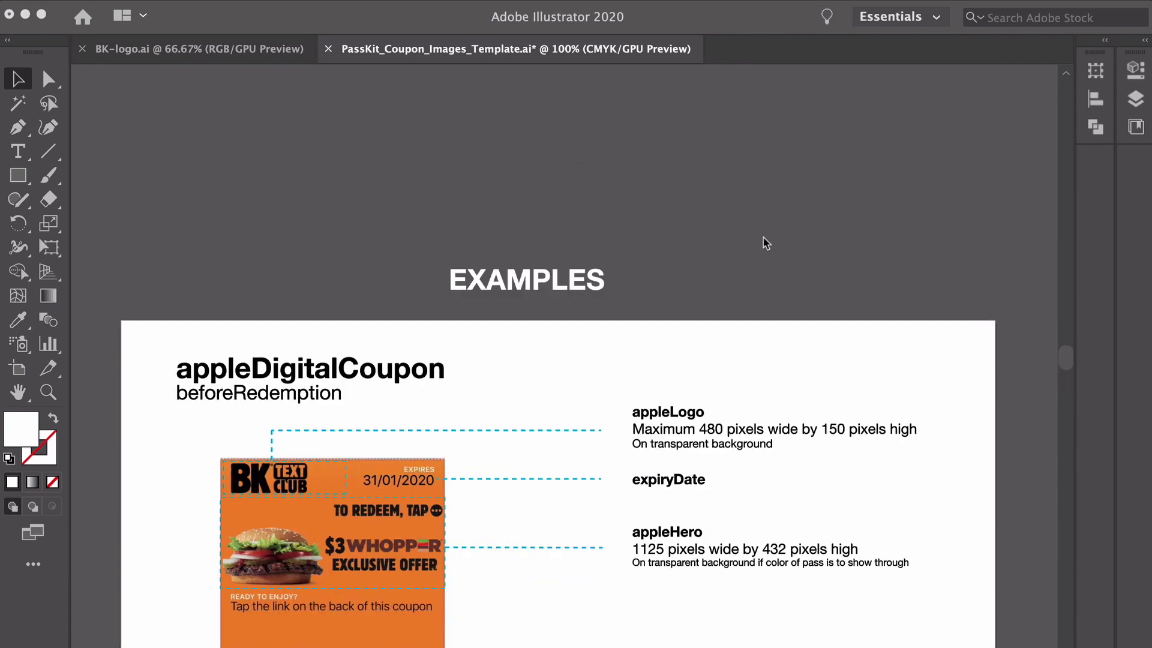
- Scroll the canvas to the INSTRUCTIONS FOR USE notes and the empty appleIcon artboard
scroll(766, 243, "right", 5)
scroll(767, 243, "right", 20)
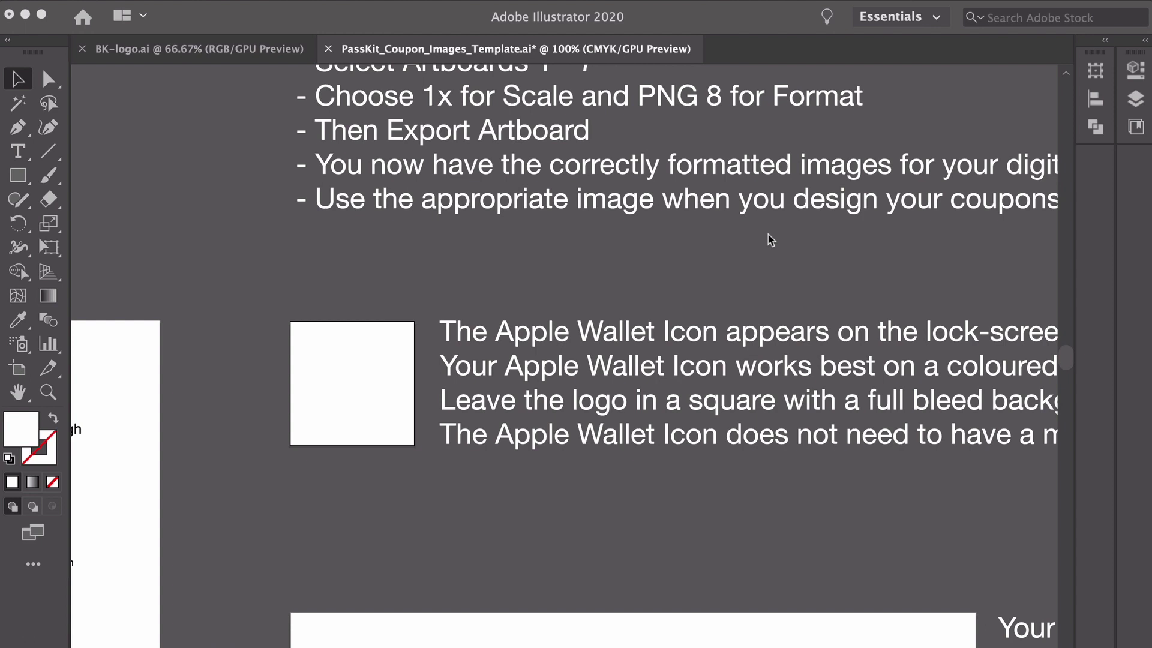
scroll(771, 240, "up", 8)
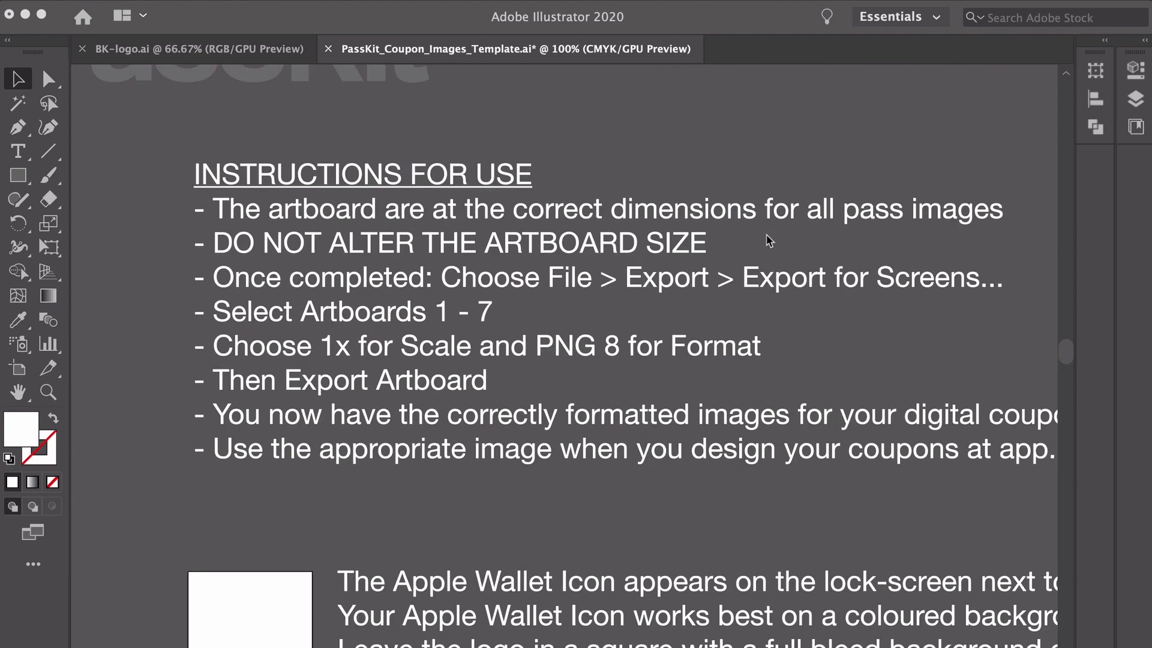
scroll(766, 240, "right", 1)
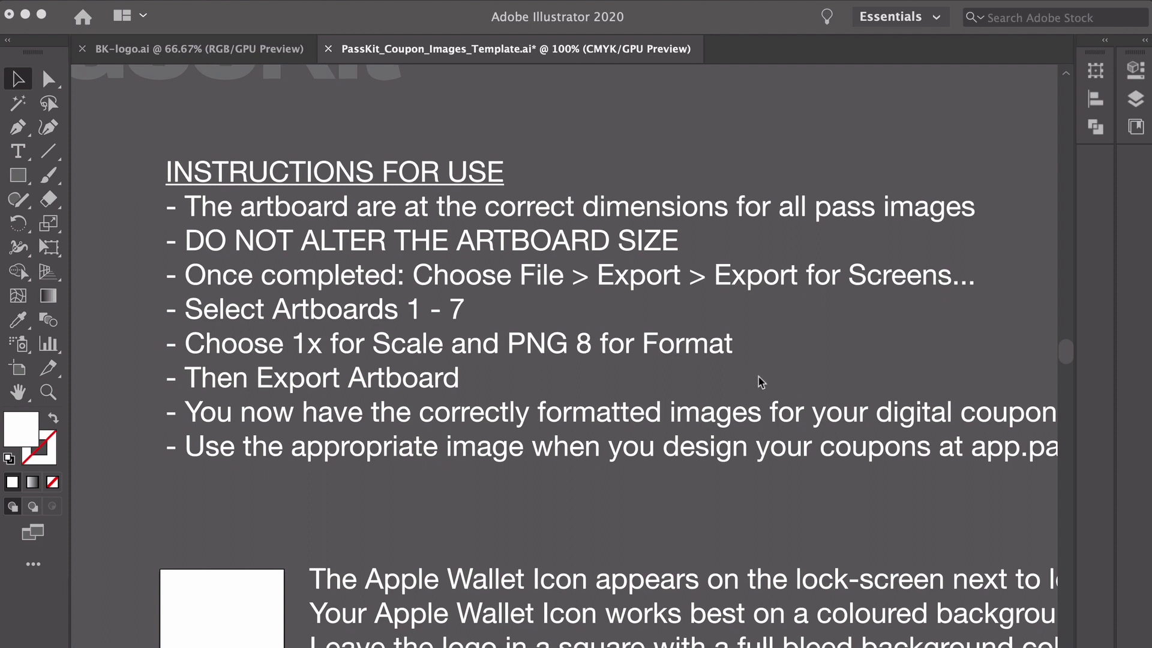
scroll(758, 308, "down", 5)
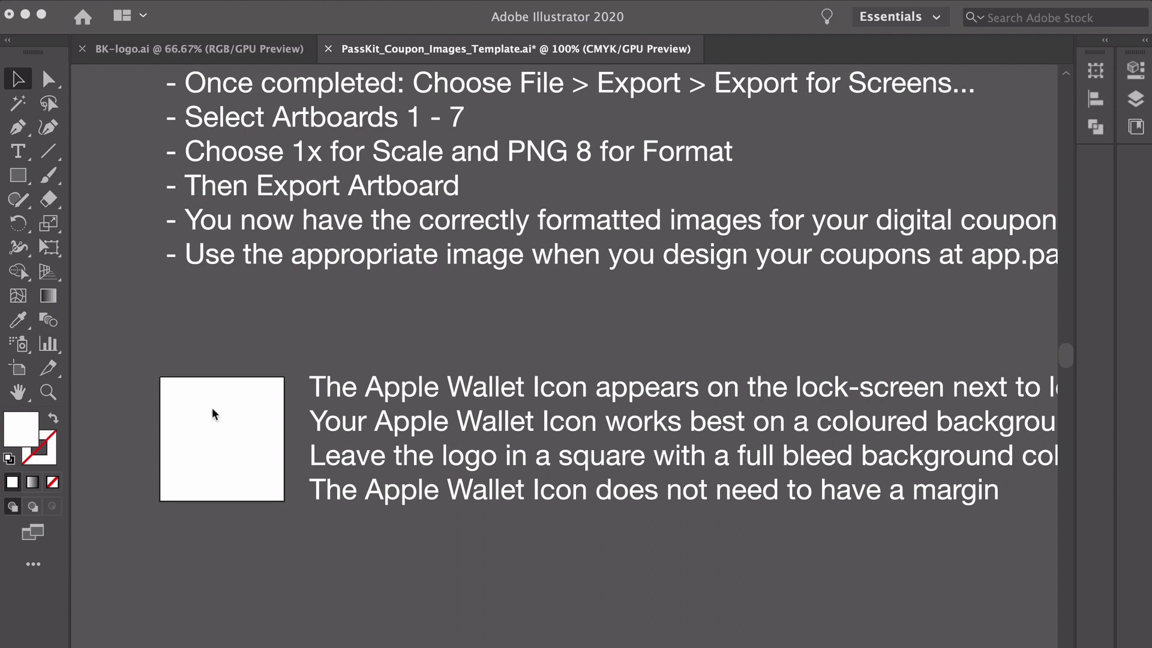
- Collapse the panels, return to the Selection tool, and zoom to 200% on the appleIcon square
left_click(191, 397)
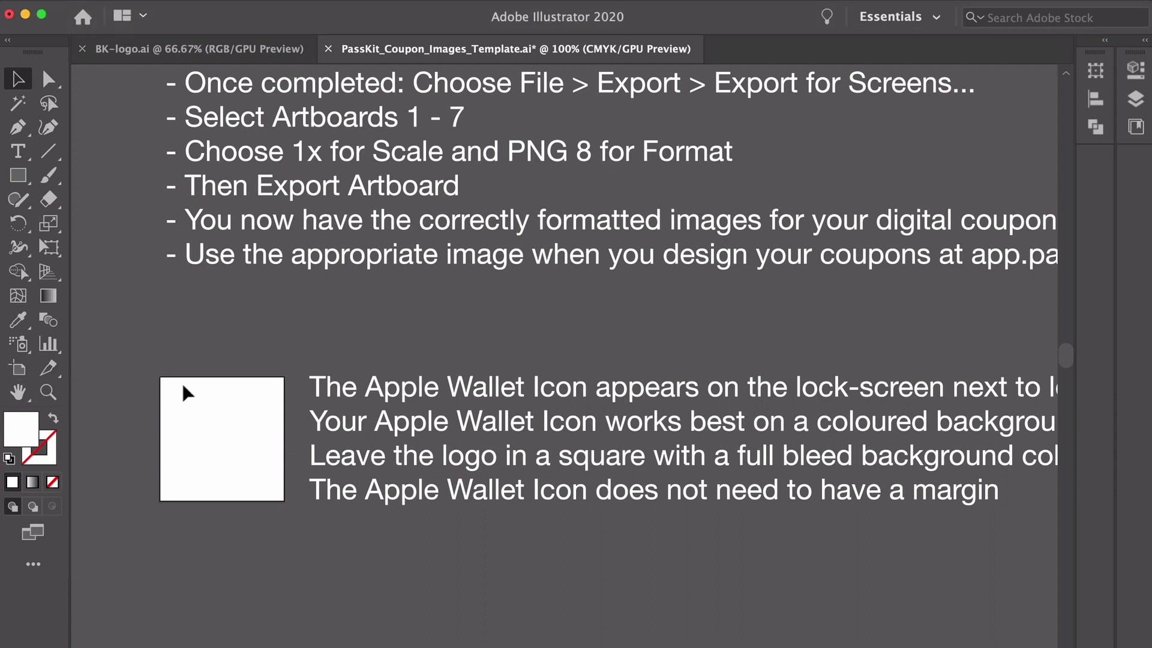
left_click(18, 367)
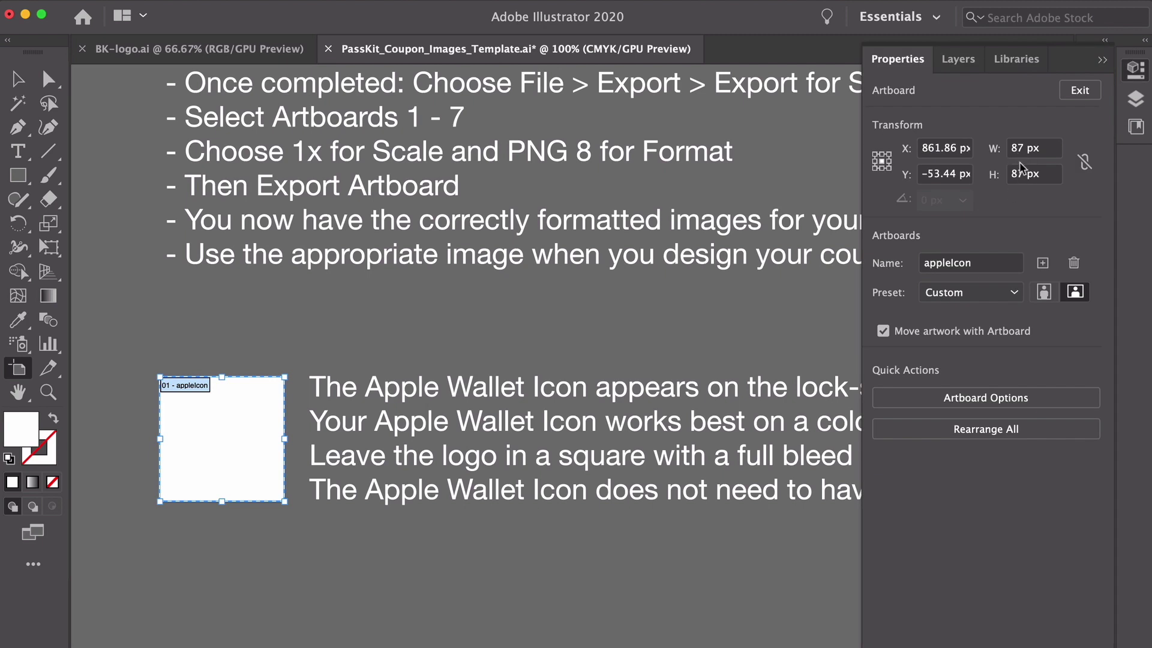
key("shift+Tab")
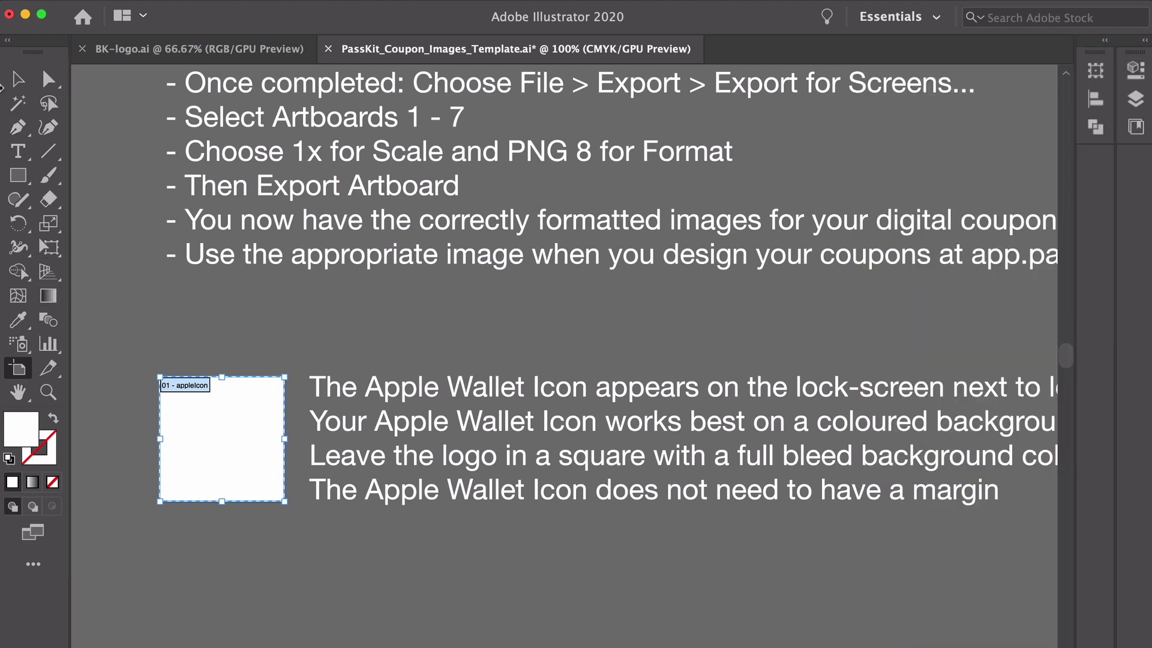
left_click(17, 80)
scroll(488, 476, "left", 5)
key("super+equal")
key("super+equal")
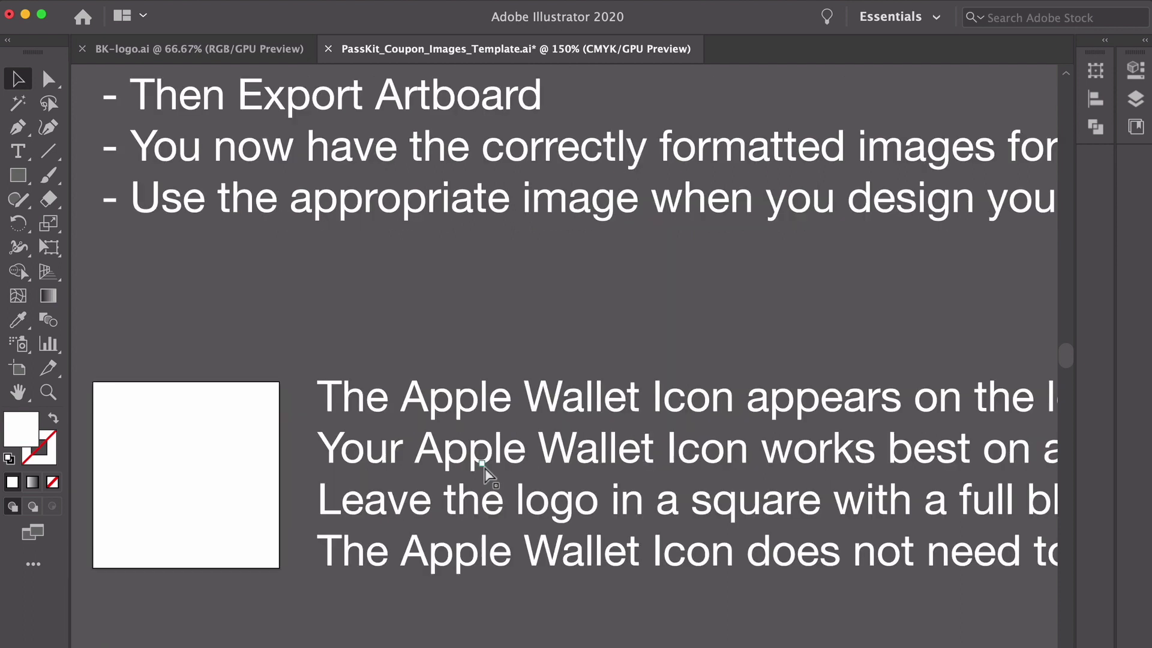
scroll(578, 301, "down", 5)
scroll(578, 301, "left", 8)
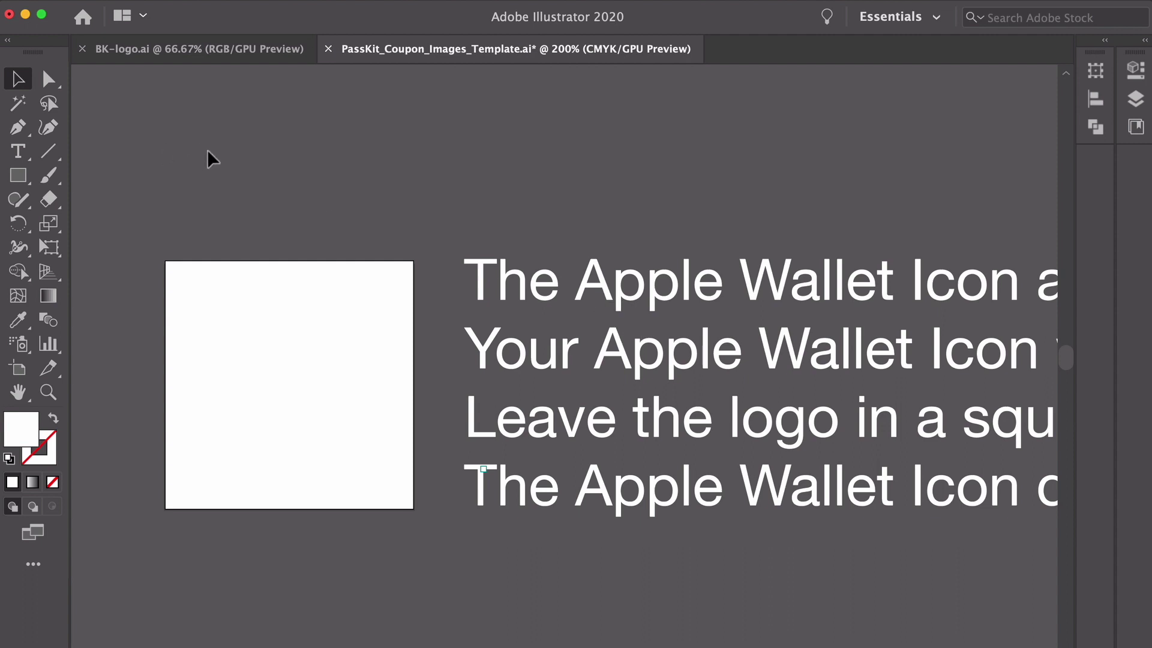
- Copy the whole Burger King logo from BK-logo.ai
left_click(122, 50)
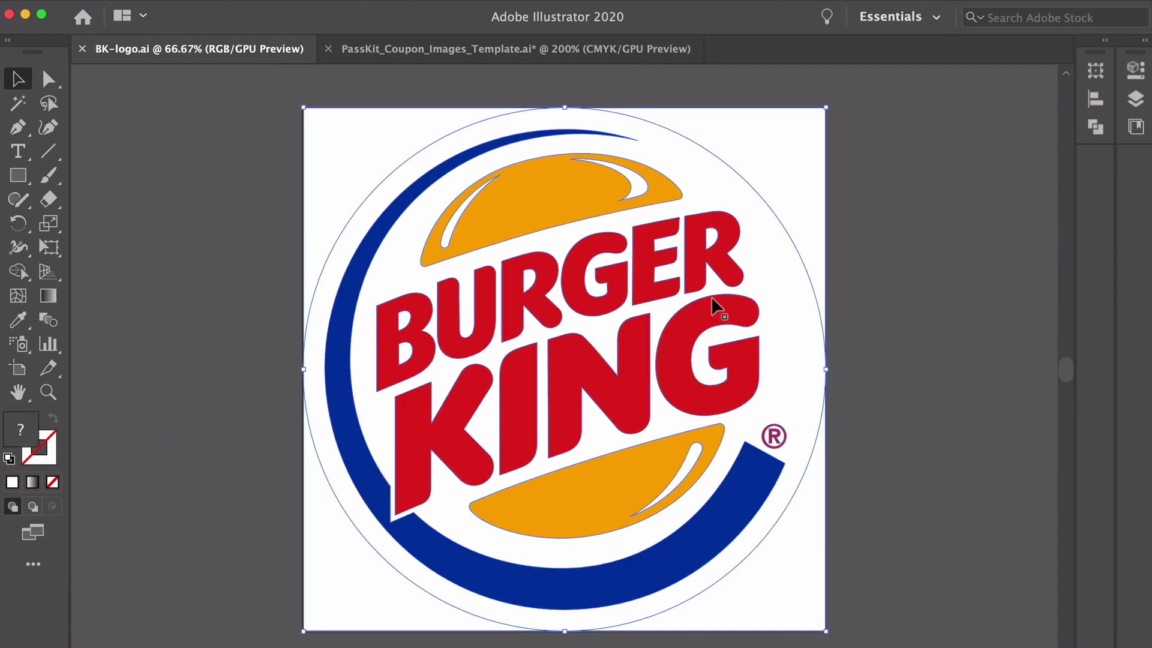
key("super+shift+b")
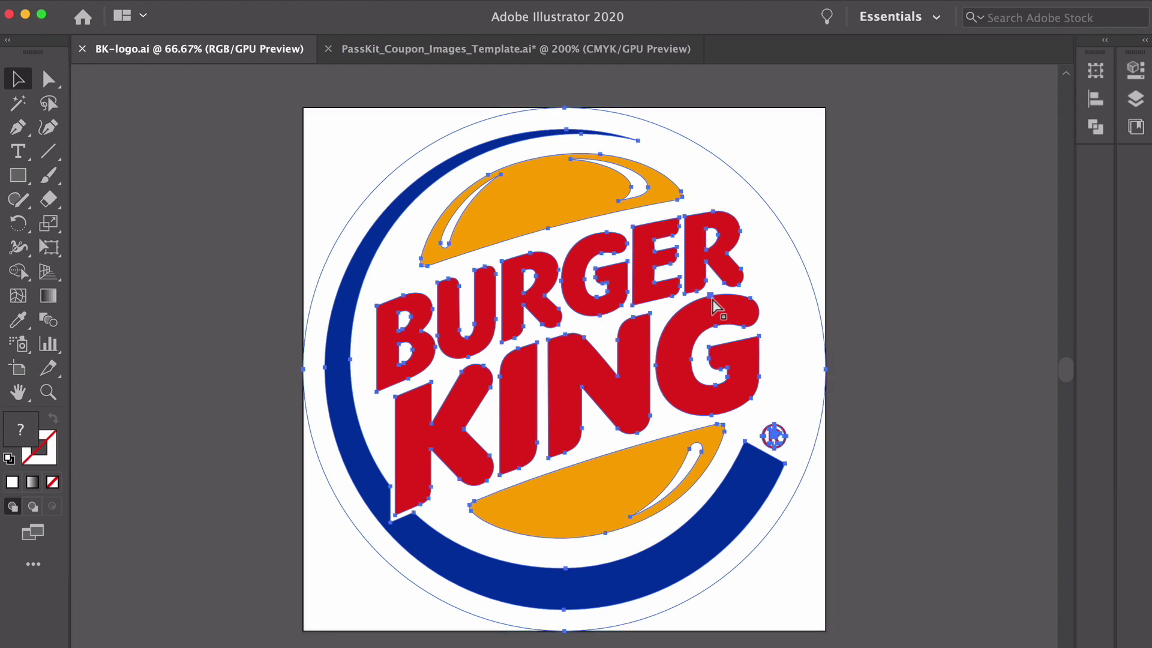
key("super+shift+b")
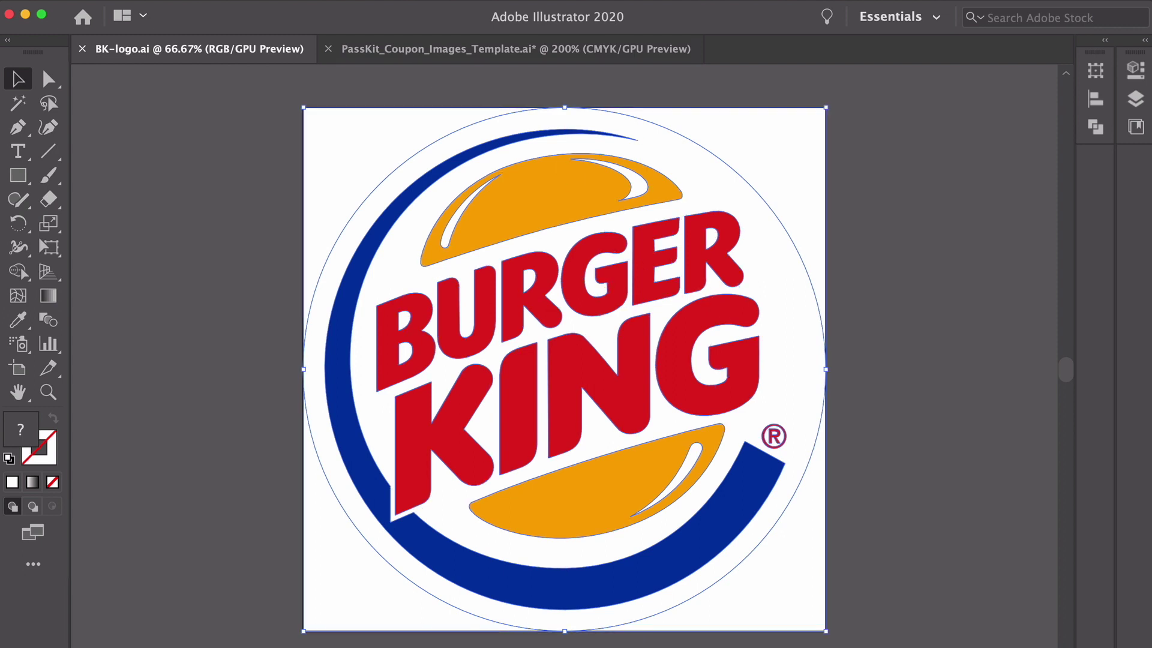
left_click(159, 0)
left_click(168, 66)
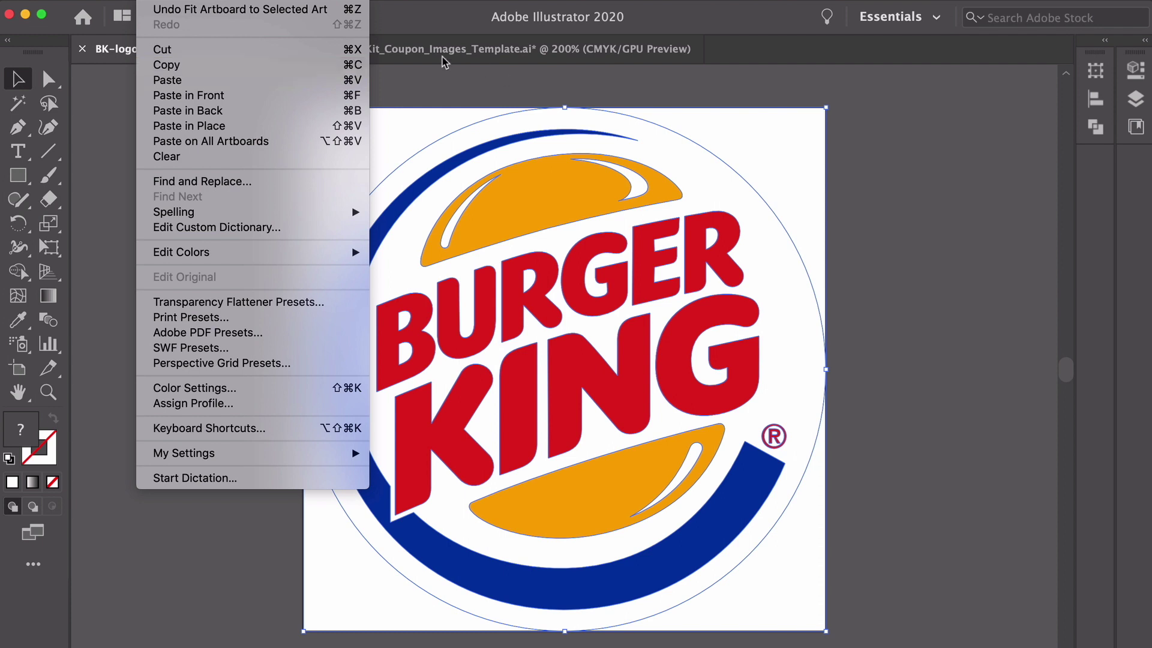
- Paste the logo into the coupon template and set its height to 87 px
key("super+grave")
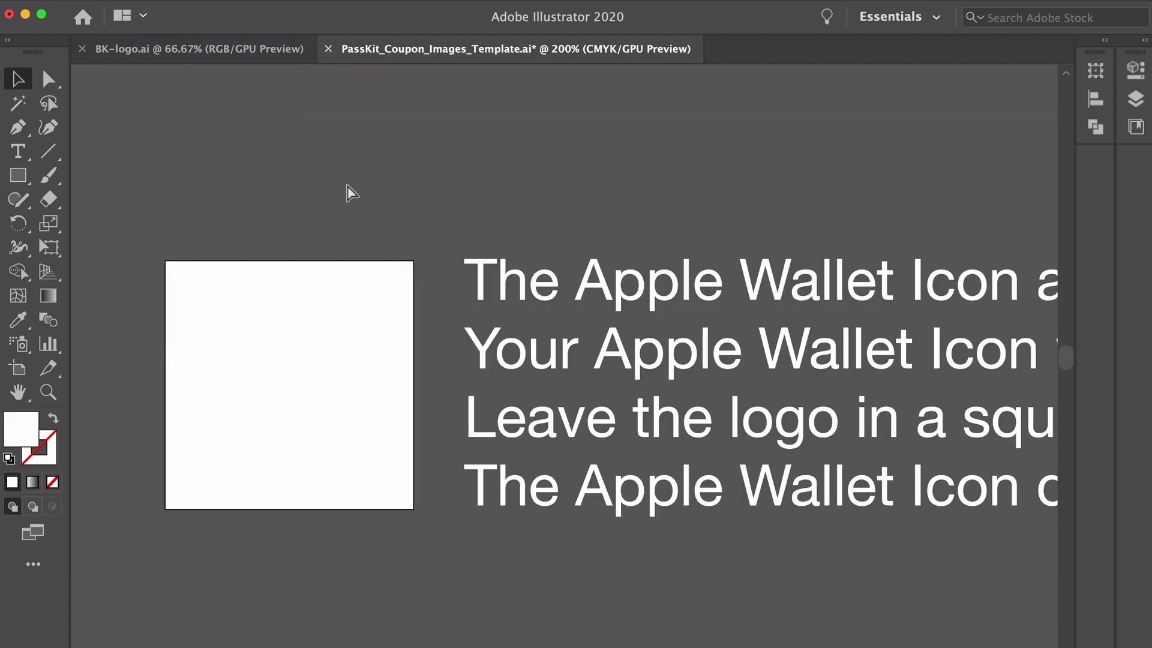
key("super+v")
key("super+minus")
key("super+minus")
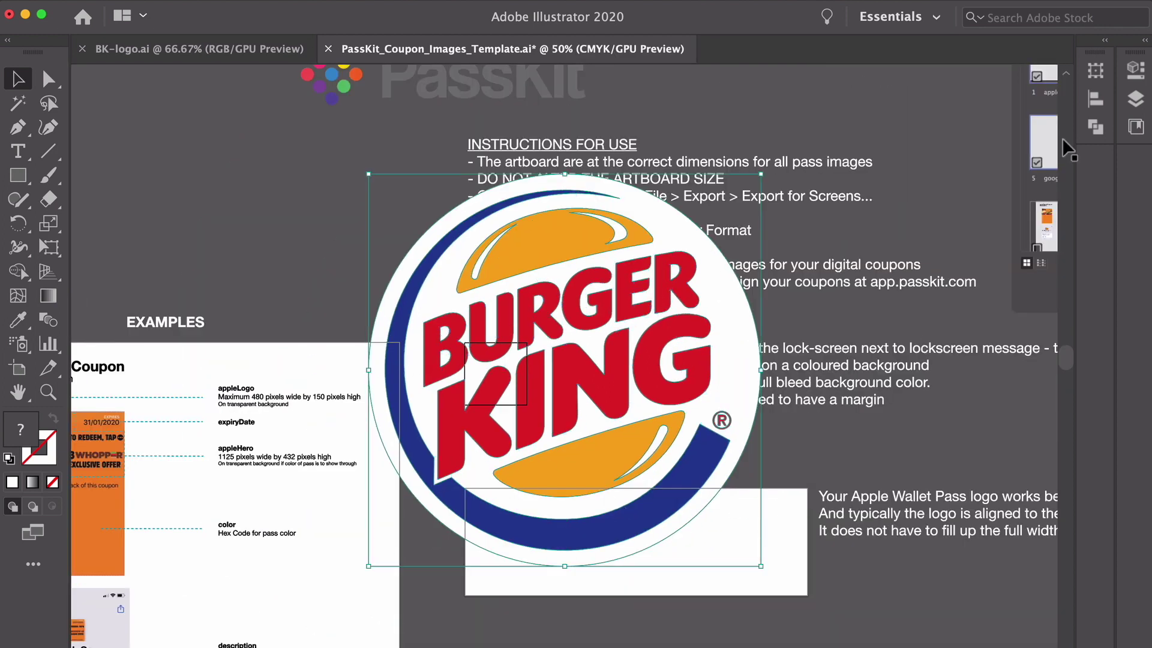
left_click(1133, 72)
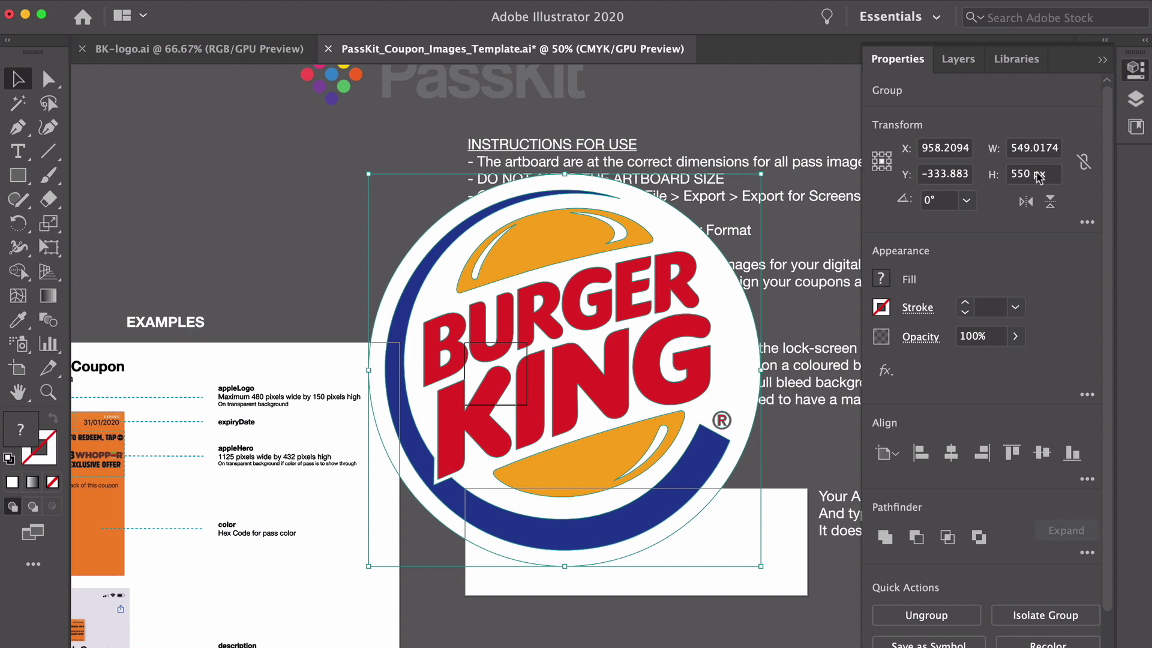
left_click(1023, 174)
type("87")
key("Tab")
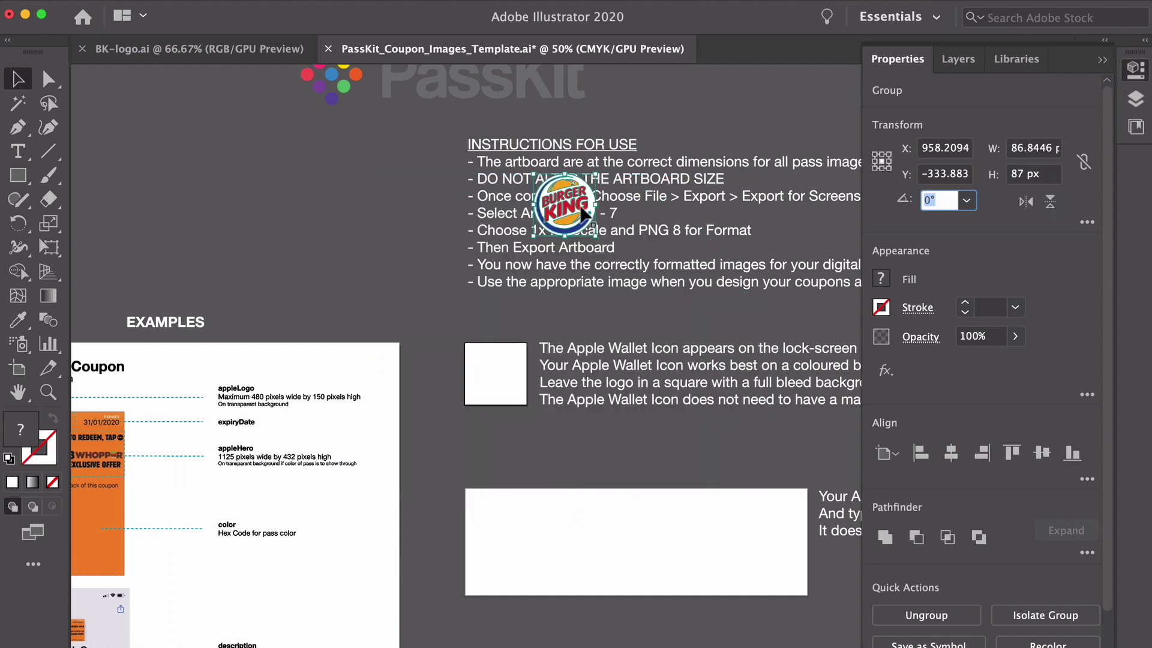
- Drag the Burger King logo onto the appleIcon artboard and bring up the Align panel
left_click_drag(585, 210, 518, 378)
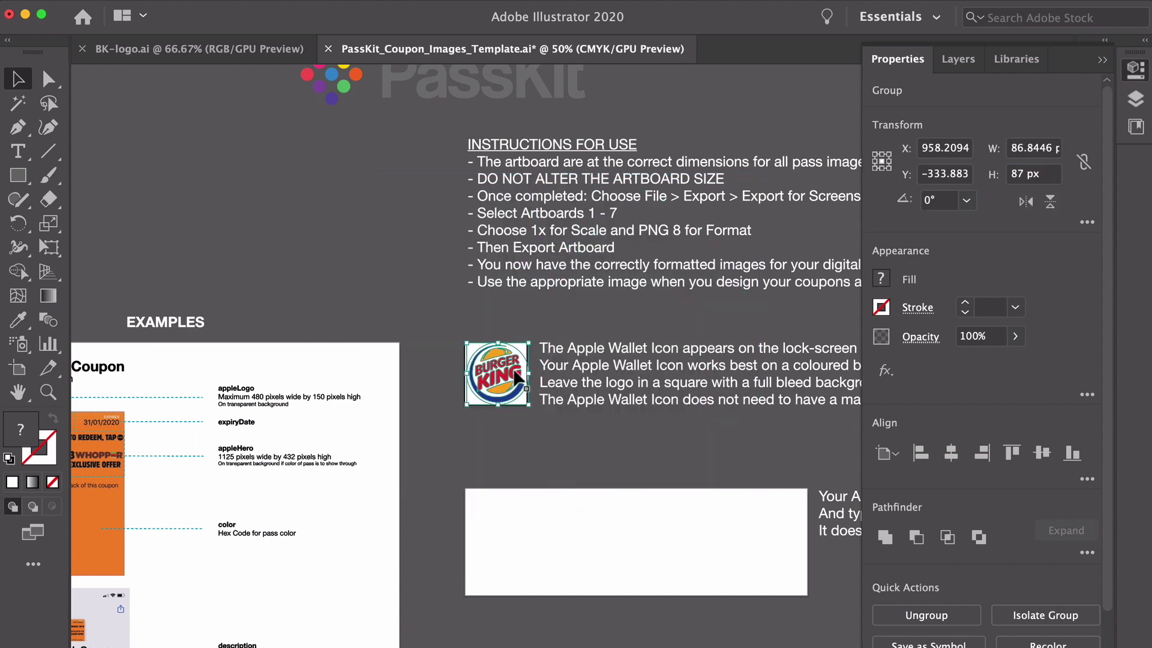
key("super+shift+a")
key("super+equal")
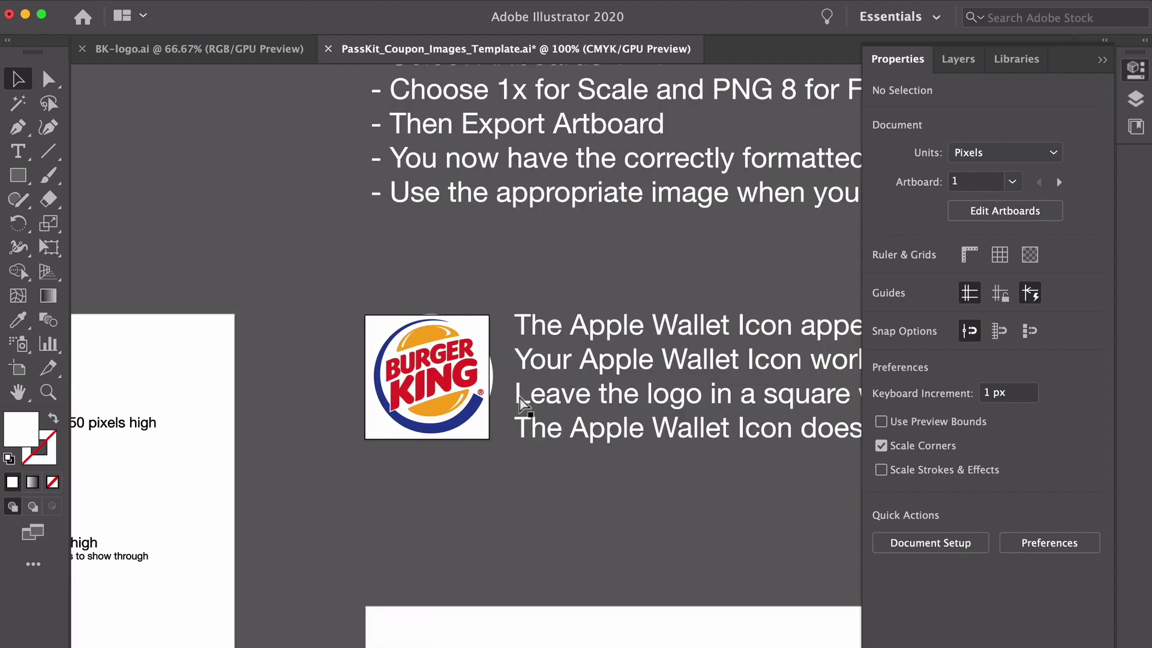
left_click(510, 384)
key("super+equal")
left_click(414, 7)
left_click(429, 204)
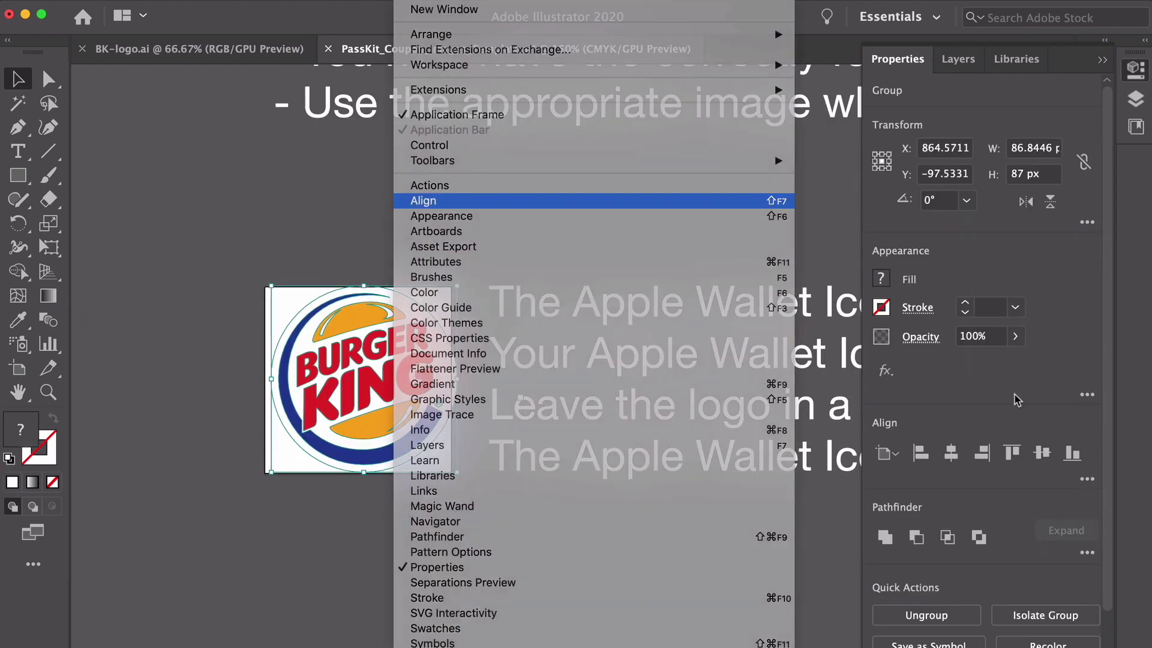
left_click(1043, 231)
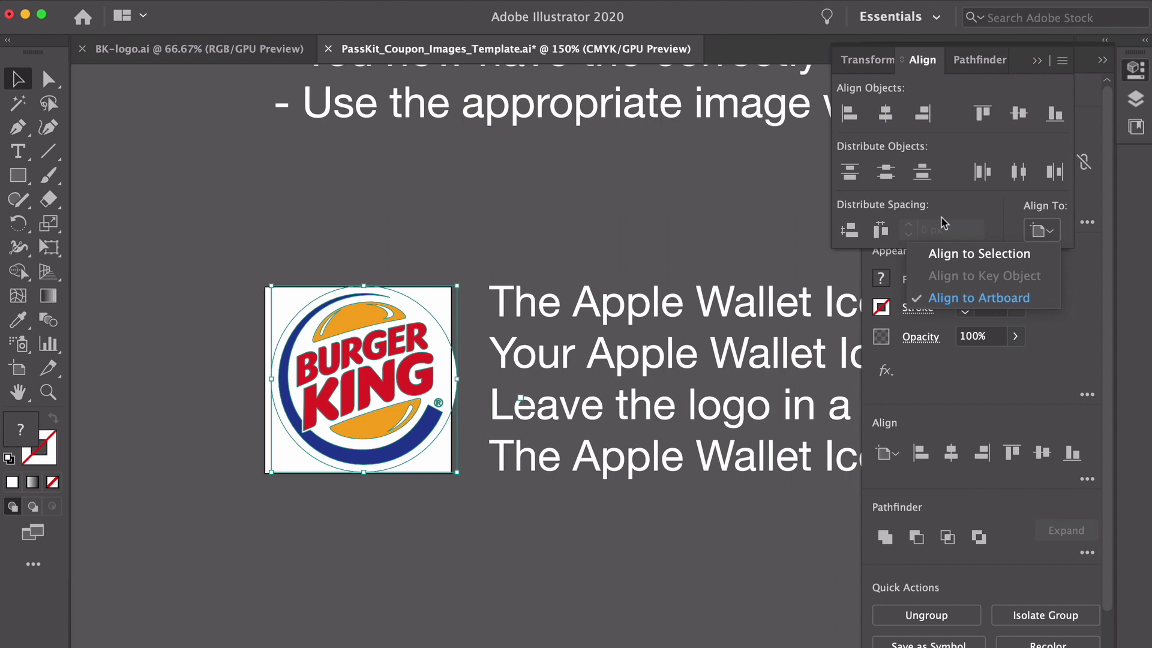
left_click(792, 174)
key("super+equal")
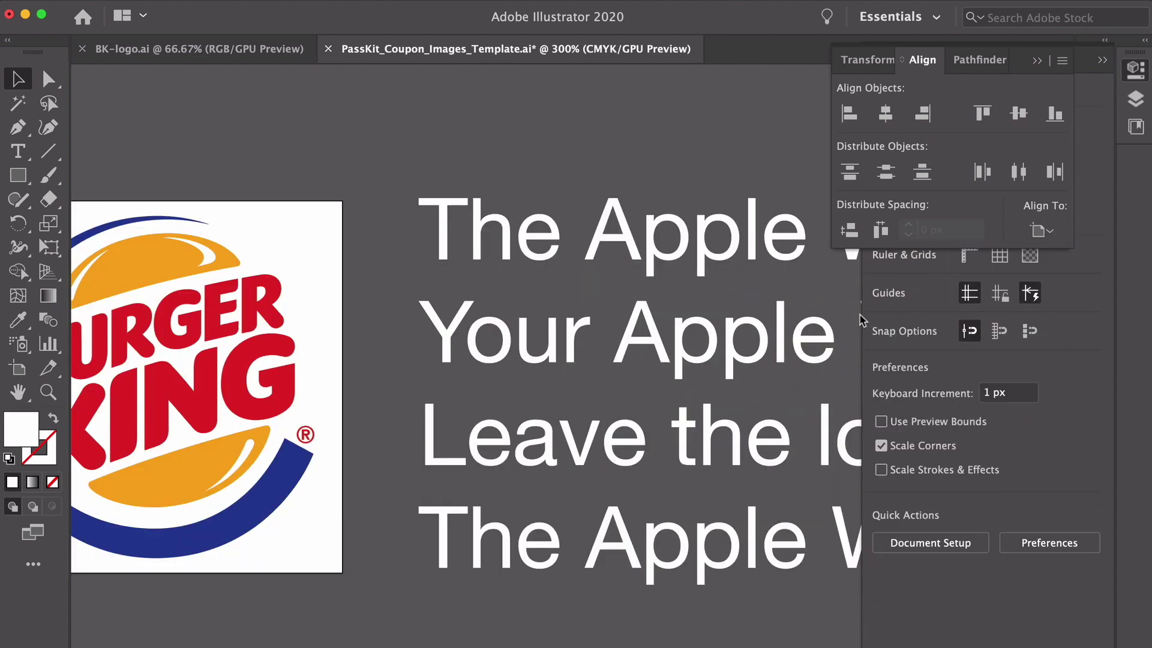
scroll(818, 313, "left", 5)
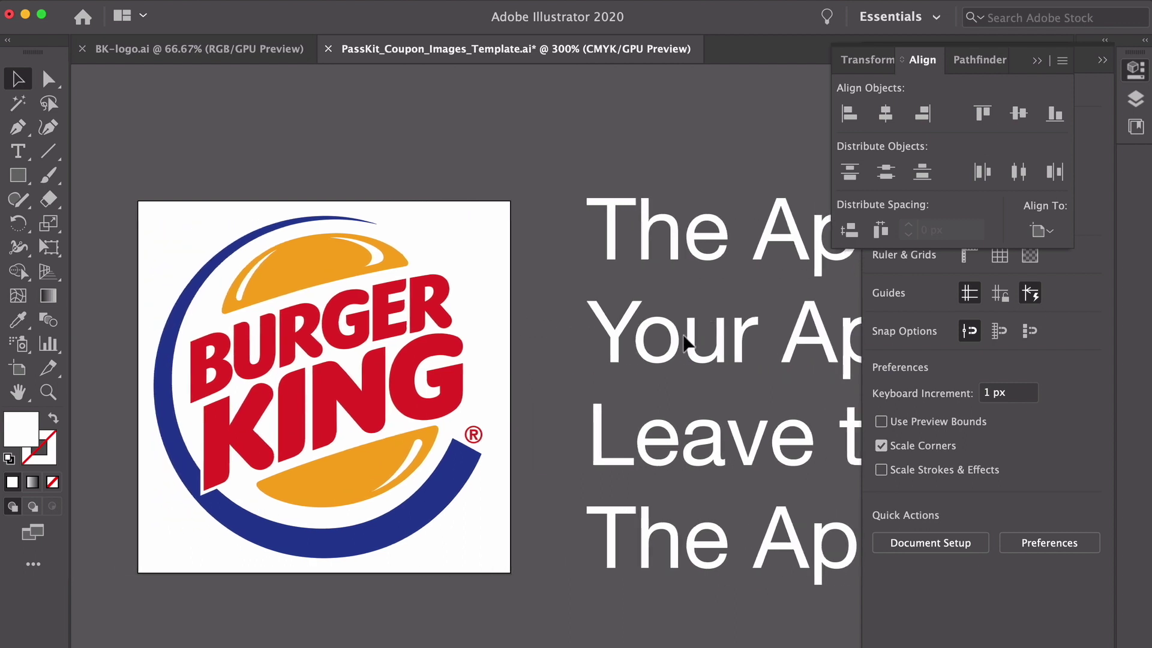
- Centre the logo horizontally and vertically on the appleIcon artboard with Align To Artboard
left_click_drag(470, 345, 438, 124)
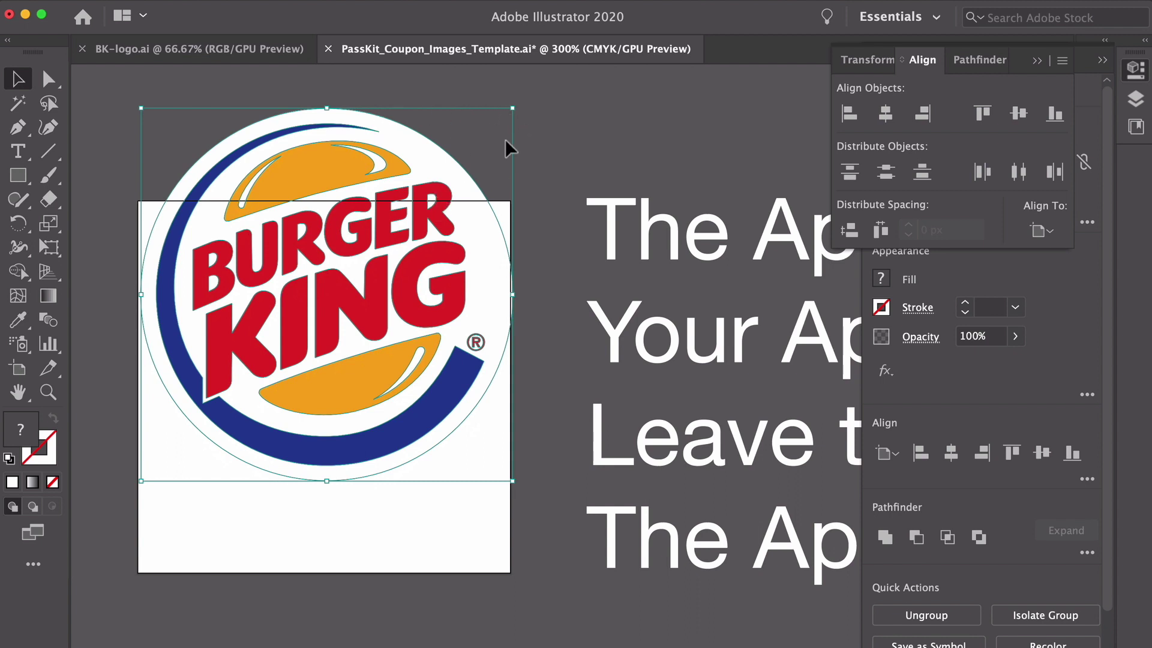
left_click_drag(355, 165, 348, 258)
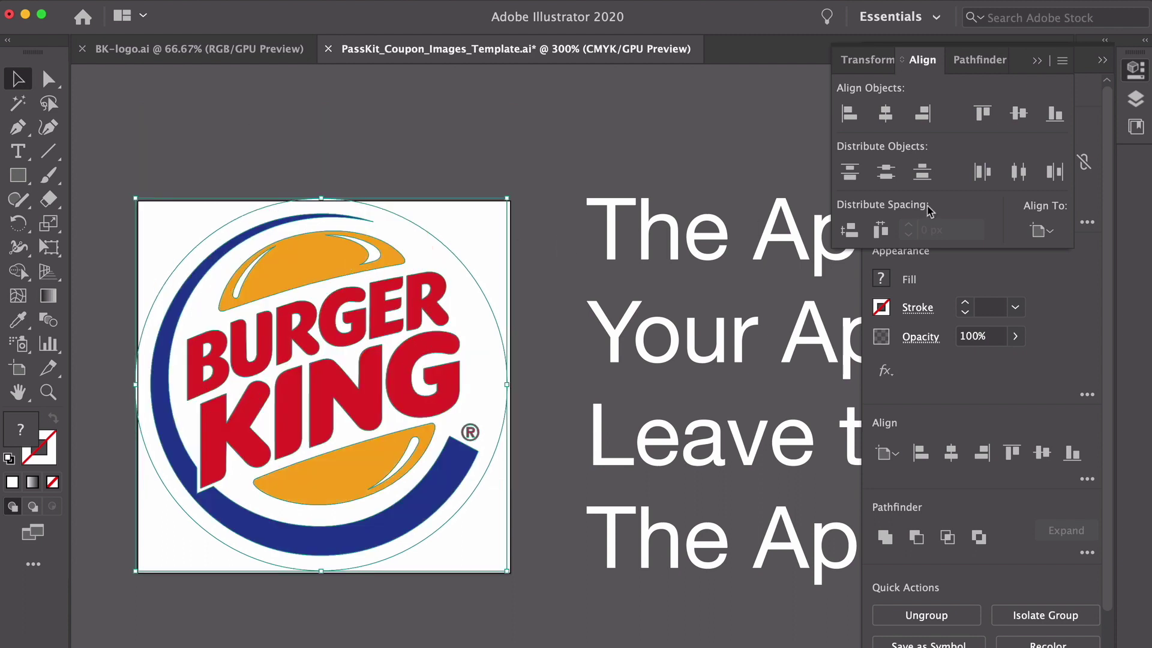
left_click(1044, 230)
left_click(883, 116)
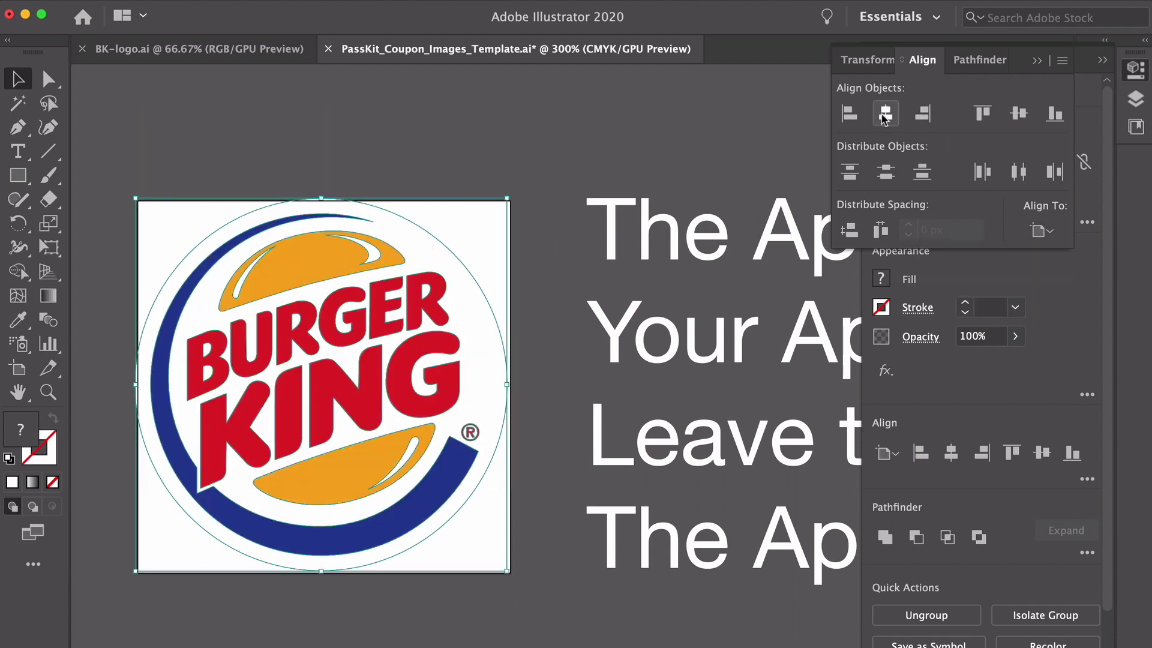
left_click(1019, 113)
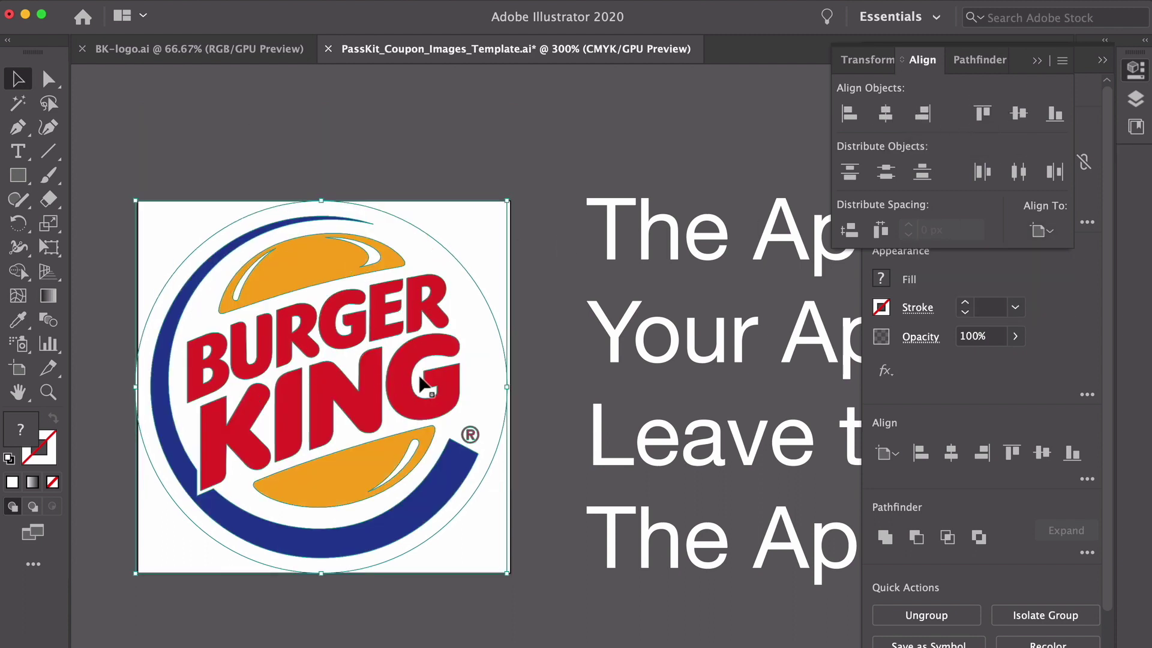
left_click(885, 114)
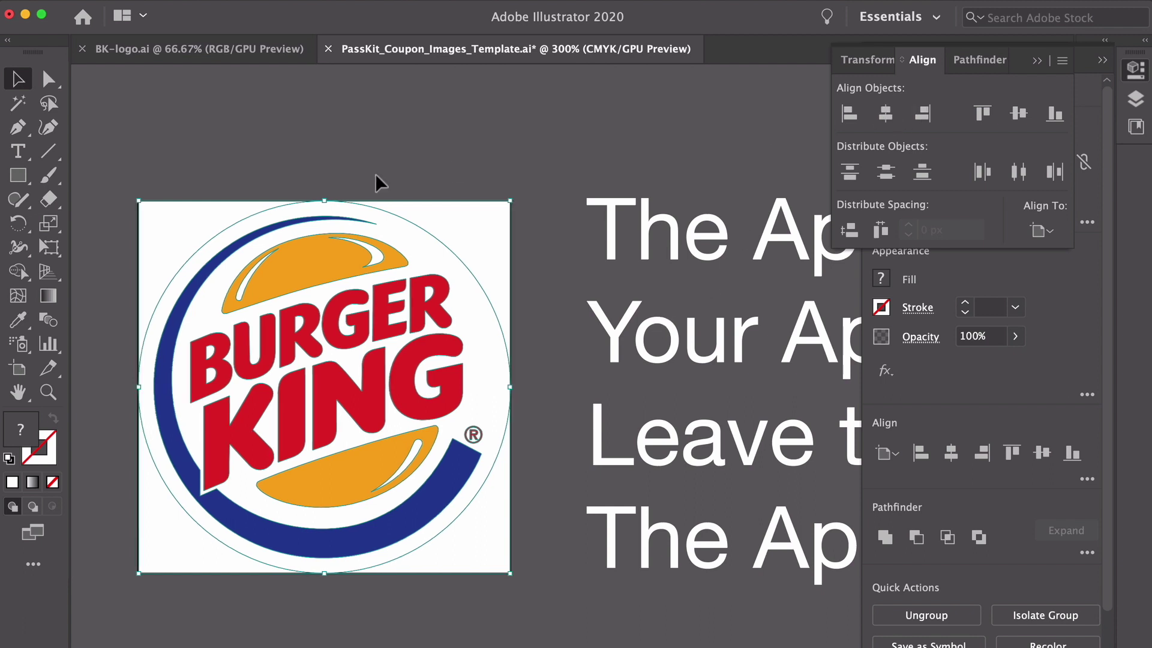
left_click(390, 174)
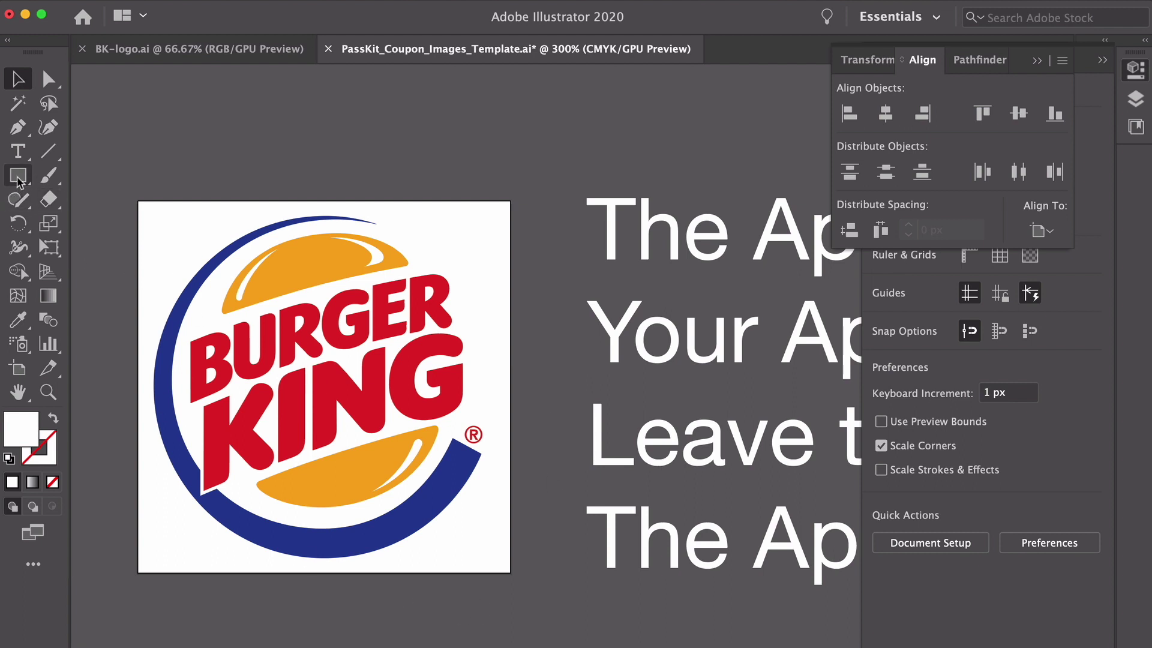
- Inspect the logo's circular outline, then scroll down to the next empty artboard
left_click_drag(19, 181, 516, 579)
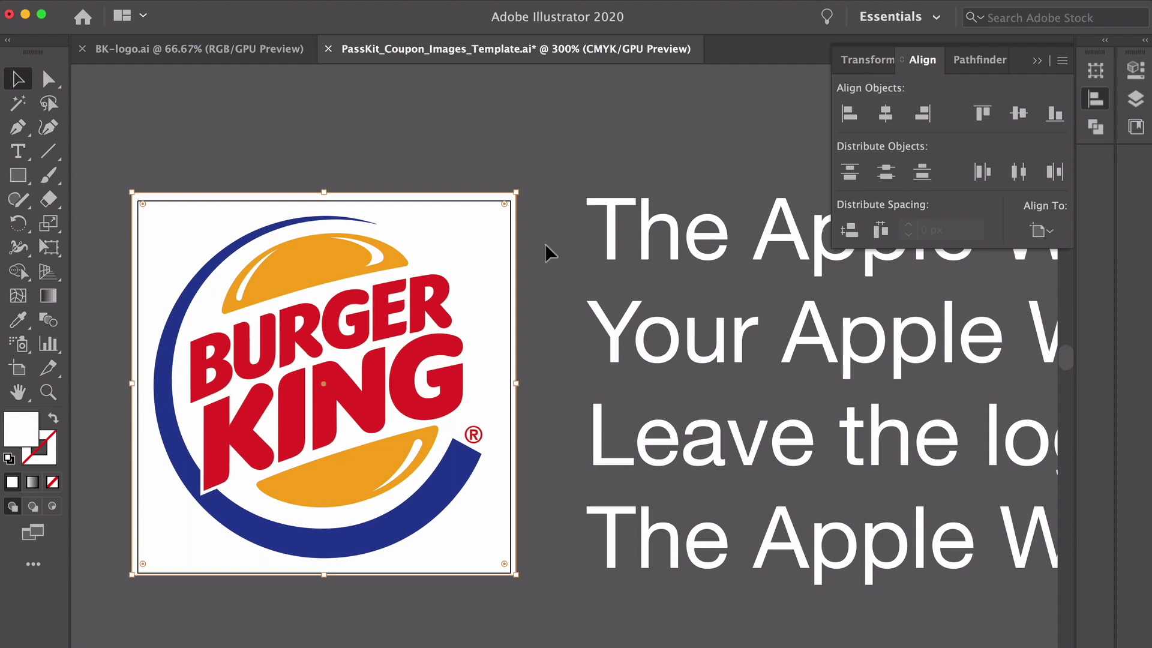
left_click(339, 309)
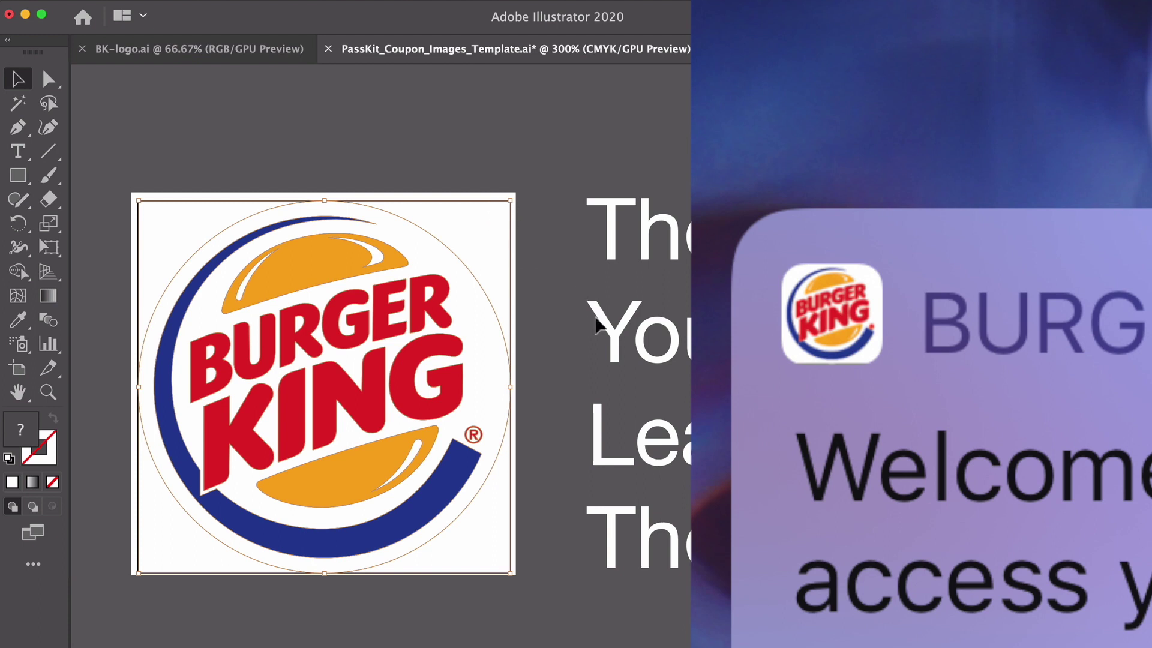
scroll(596, 321, "down", 1)
scroll(561, 240, "down", 3)
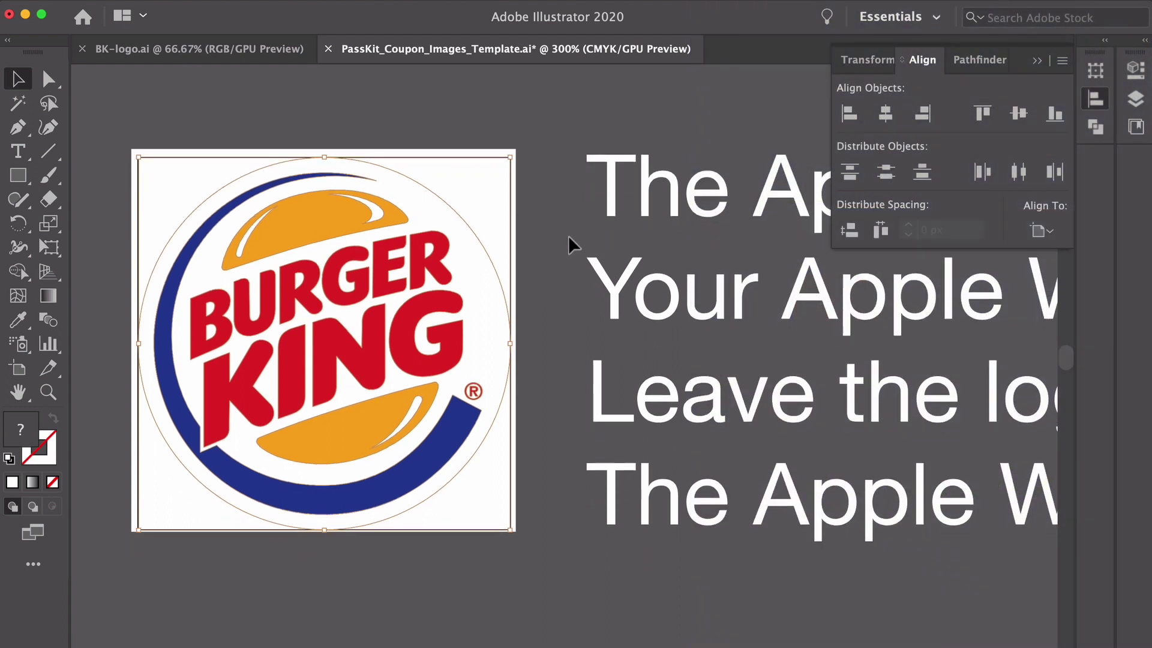
scroll(570, 235, "down", 15)
scroll(568, 235, "down", 4)
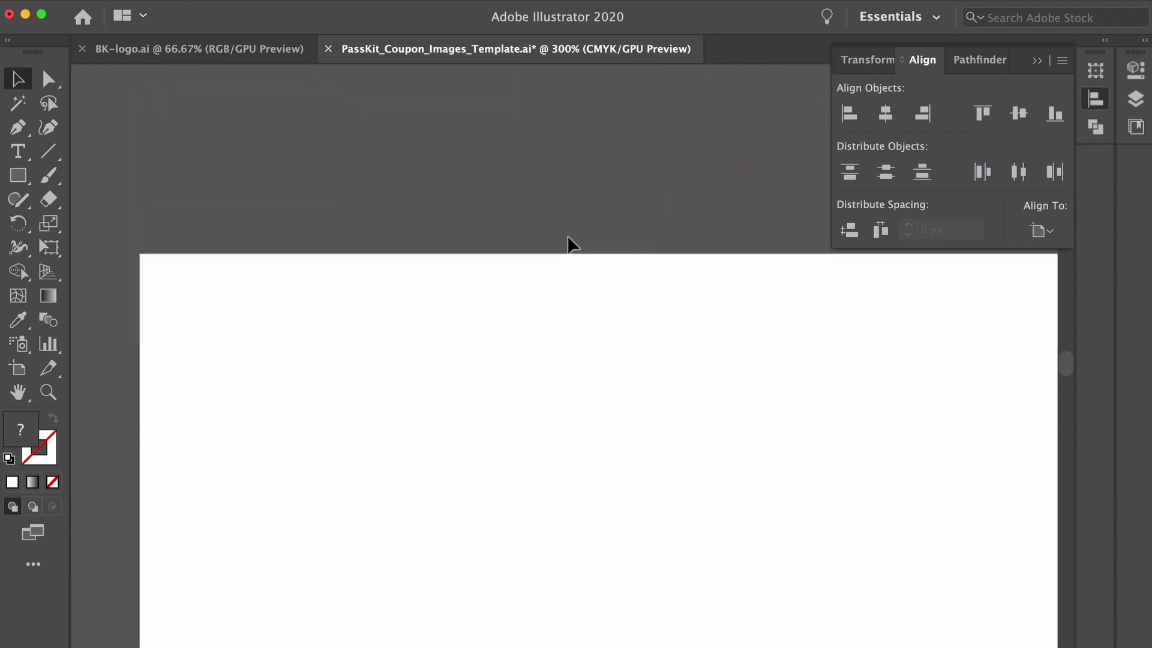
key("ctrl+minus")
key("ctrl+minus")
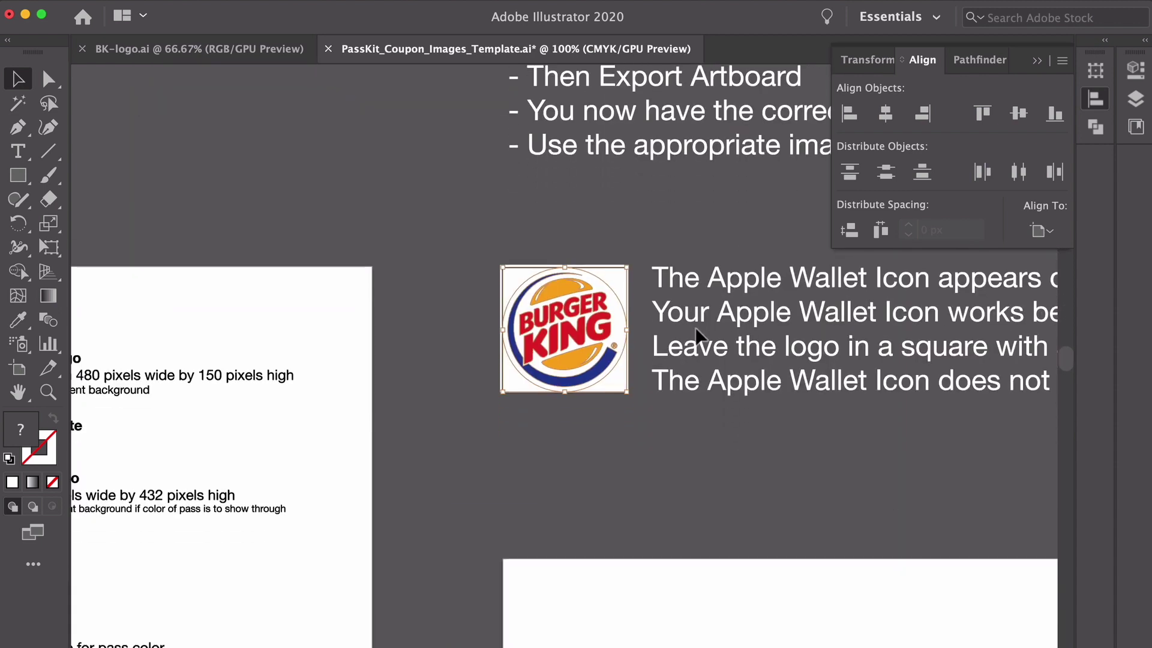
scroll(693, 327, "down", 10)
scroll(616, 443, "down", 4)
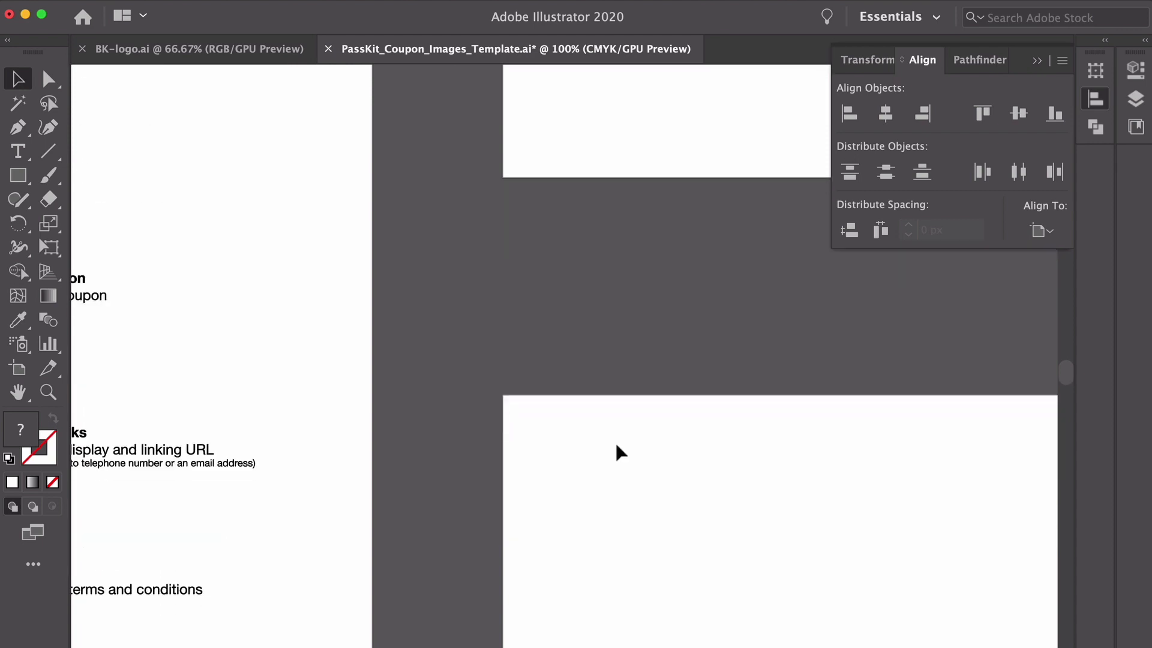
scroll(614, 442, "up", 10)
scroll(614, 440, "up", 1)
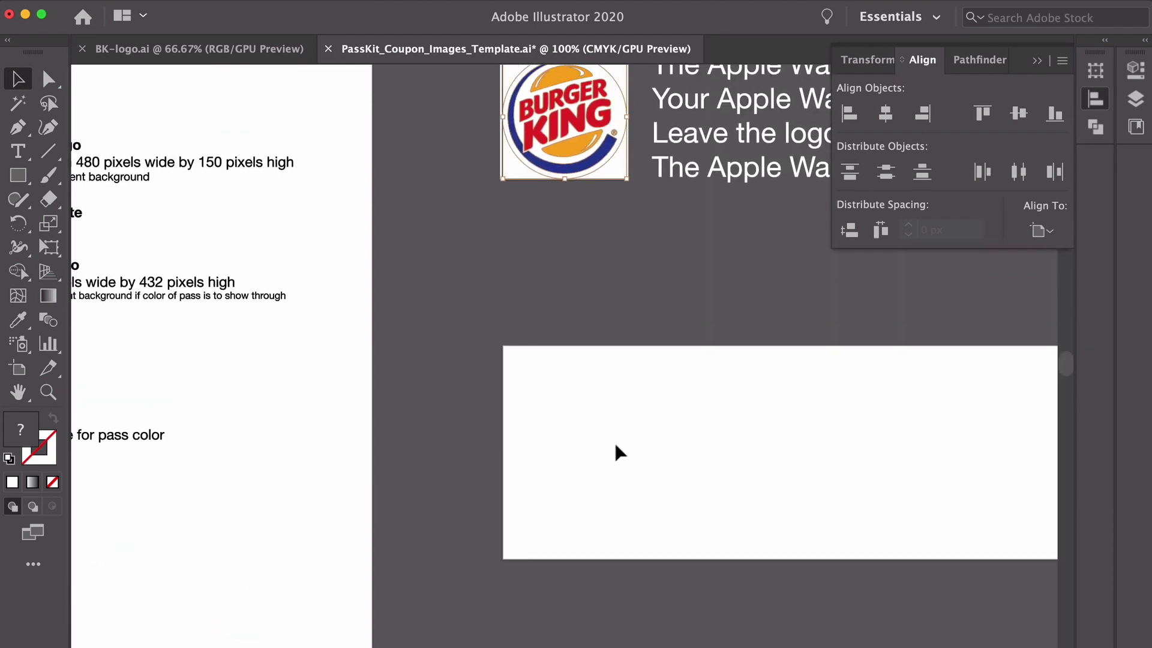
left_click(613, 440)
left_click(18, 370)
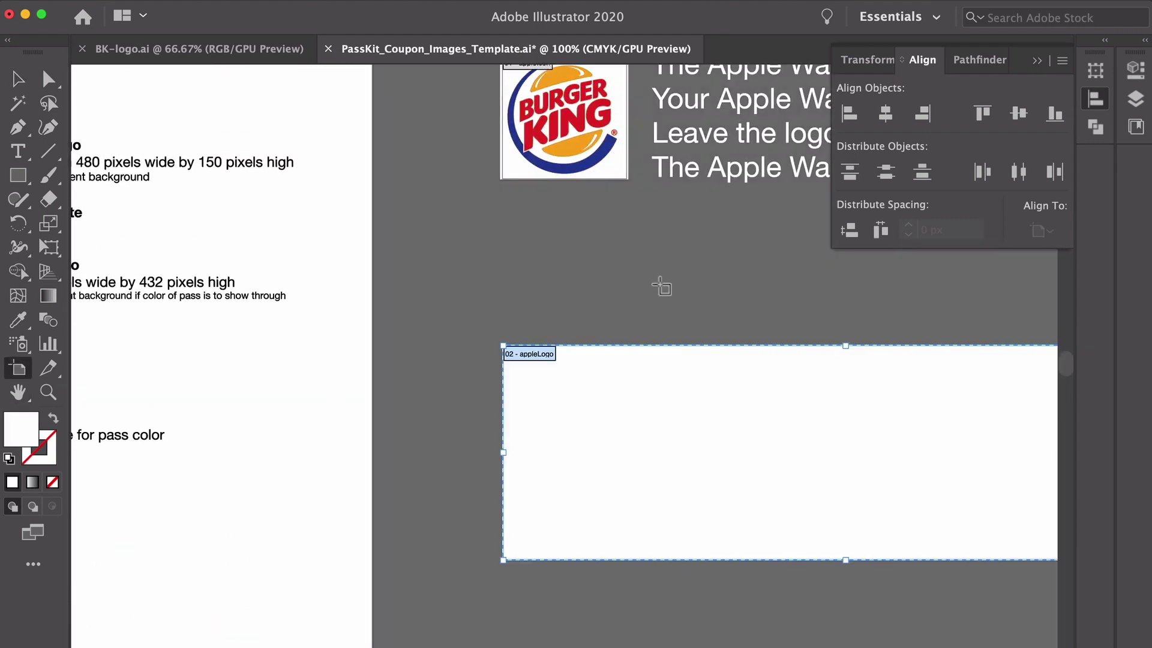
left_click(1136, 70)
scroll(724, 258, "right", 3)
scroll(724, 258, "right", 9)
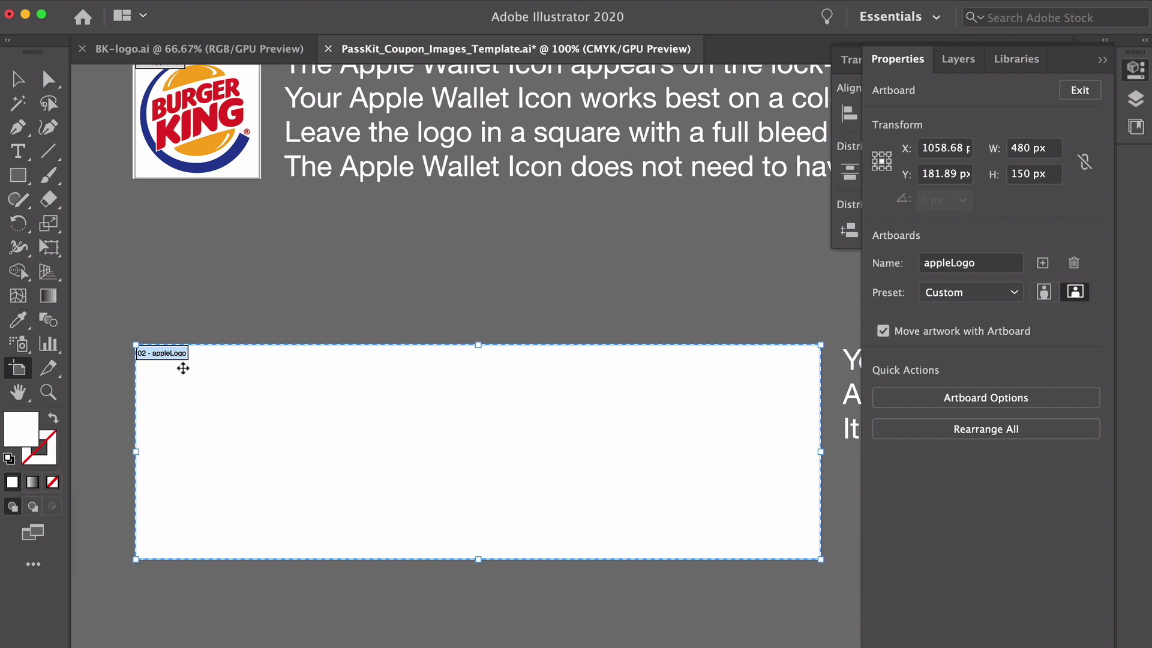
key("Escape")
scroll(304, 250, "left", 15)
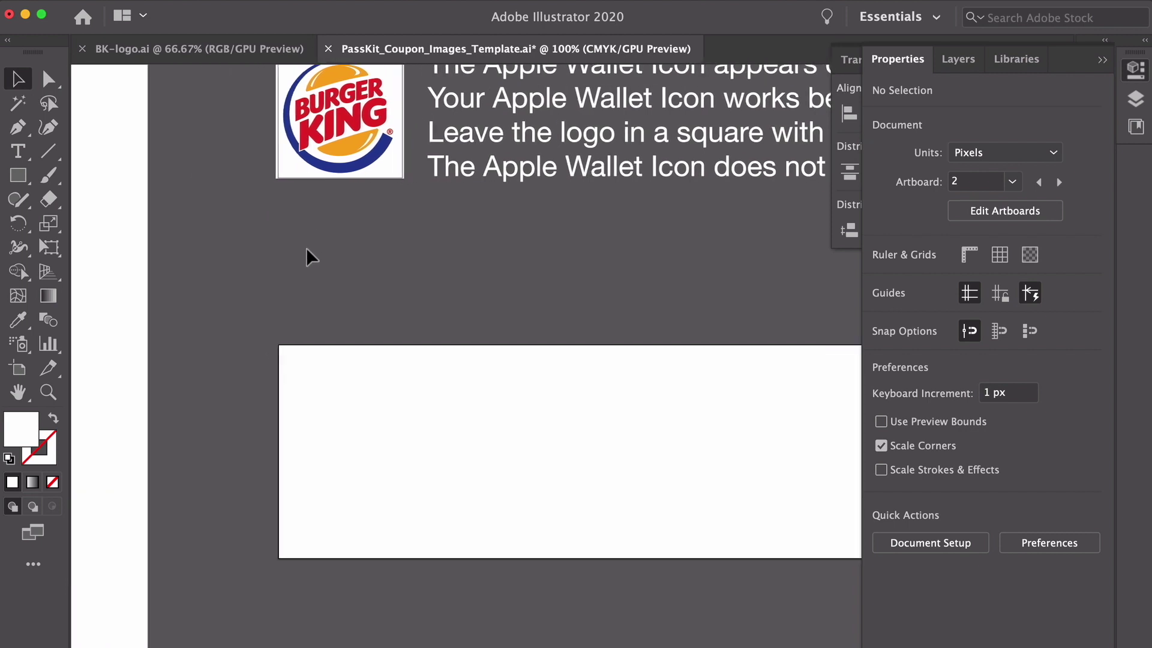
scroll(300, 248, "left", 5)
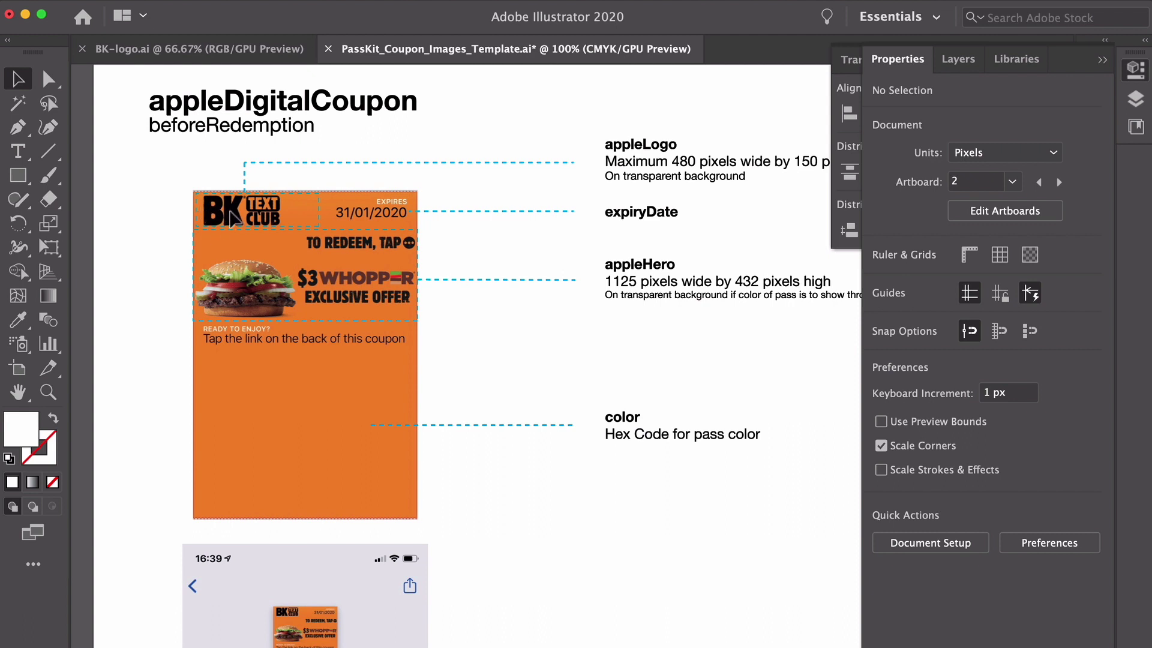
scroll(384, 246, "right", 15)
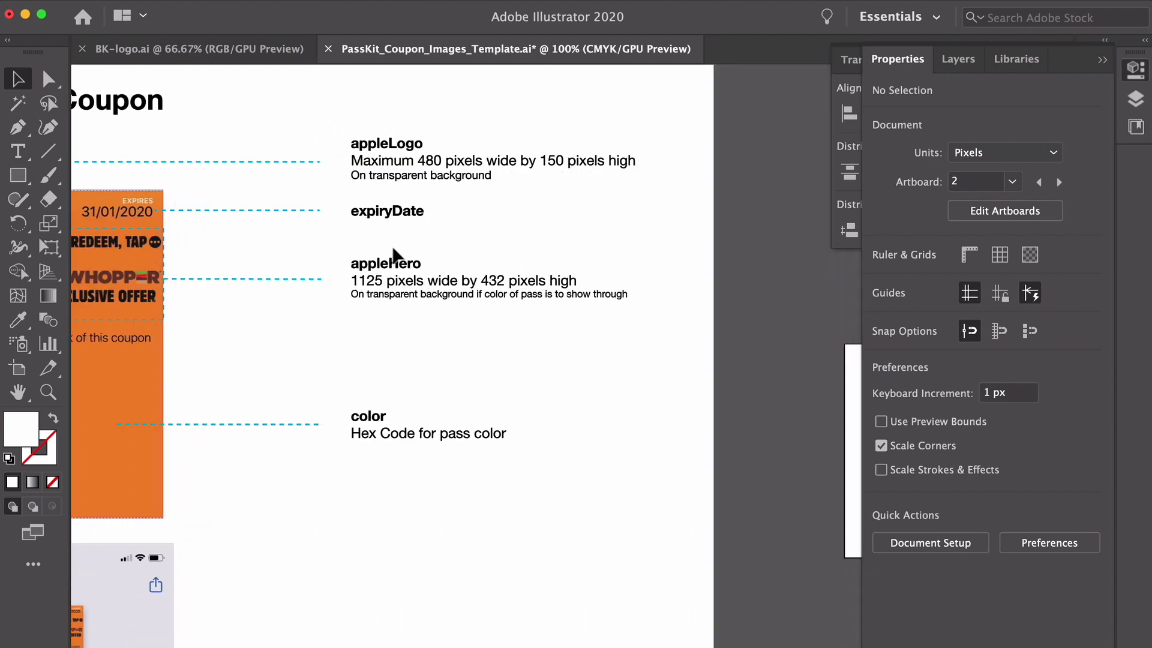
scroll(394, 250, "right", 10)
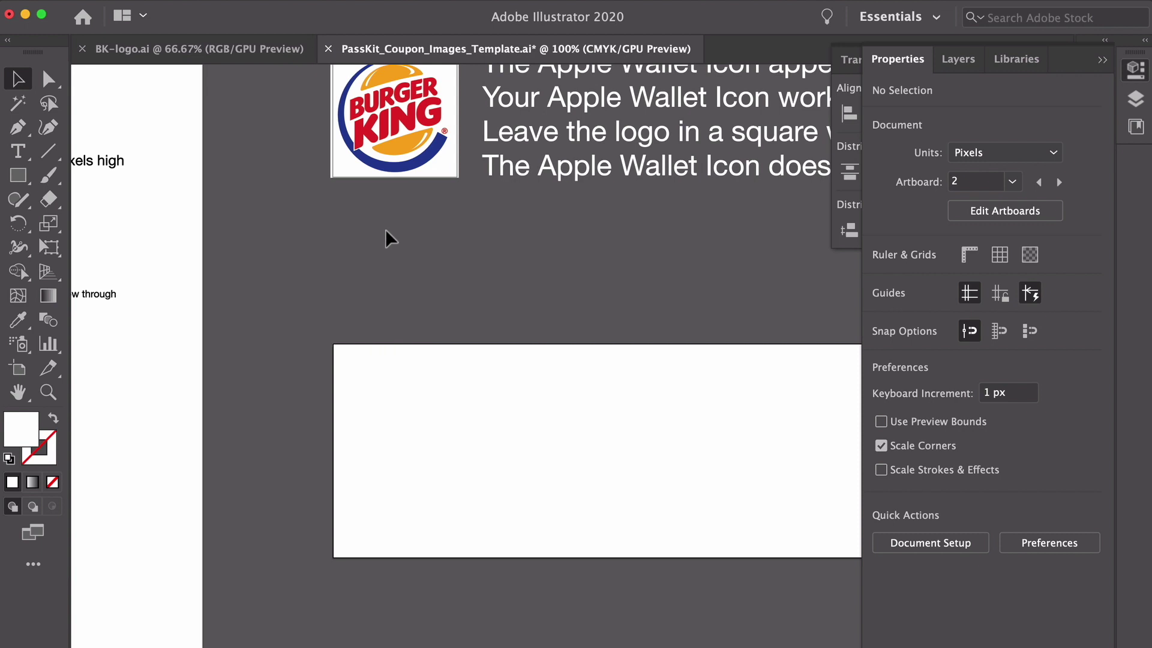
- Alt-drag a copy of the Burger King logo into the appleLogo artboard and scale it to about 144.5 px tall
left_click(395, 127)
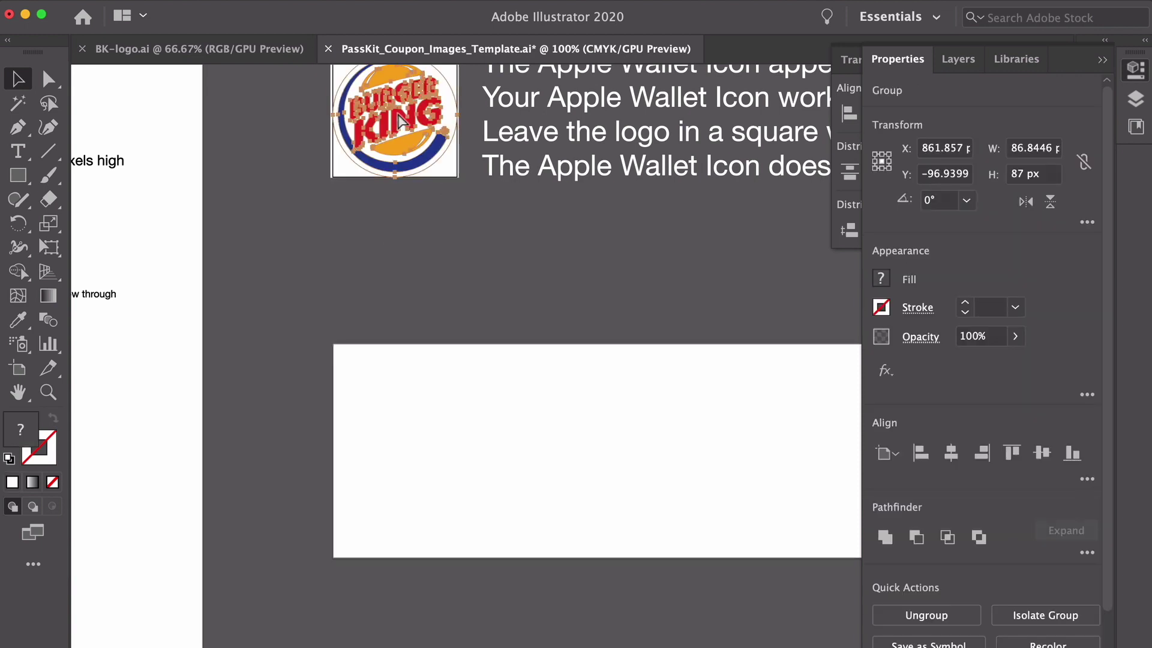
left_click_drag(399, 120, 460, 426)
left_click_drag(472, 474, 597, 552)
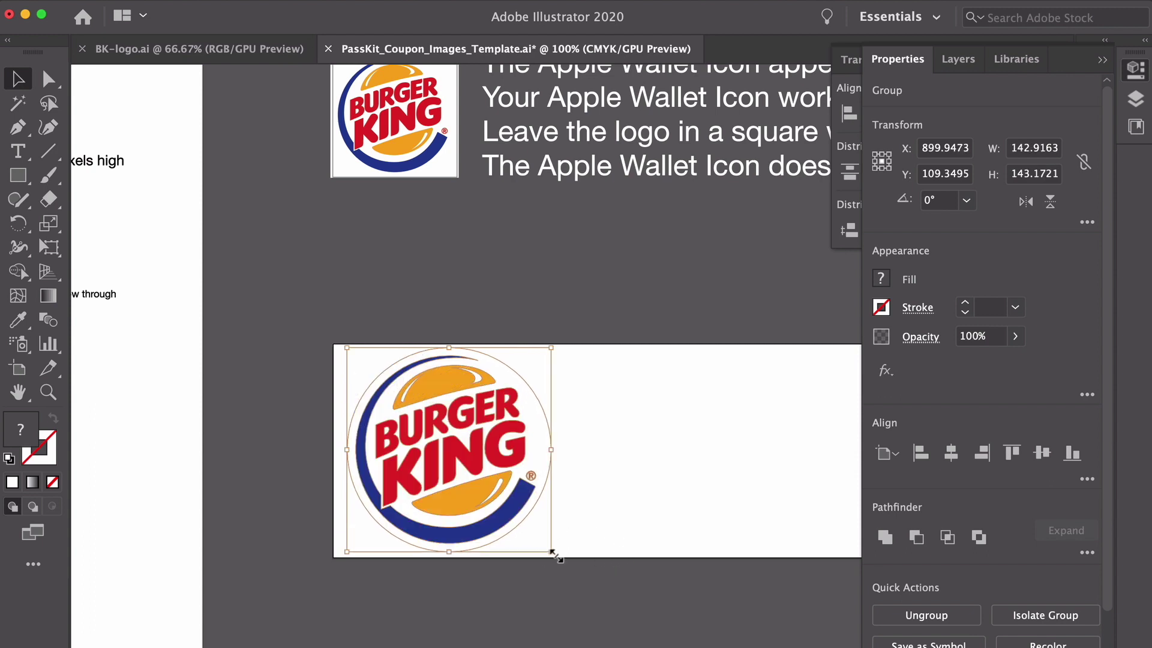
left_click_drag(550, 553, 553, 556)
left_click_drag(487, 505, 477, 502)
scroll(624, 489, "right", 5)
scroll(630, 482, "right", 5)
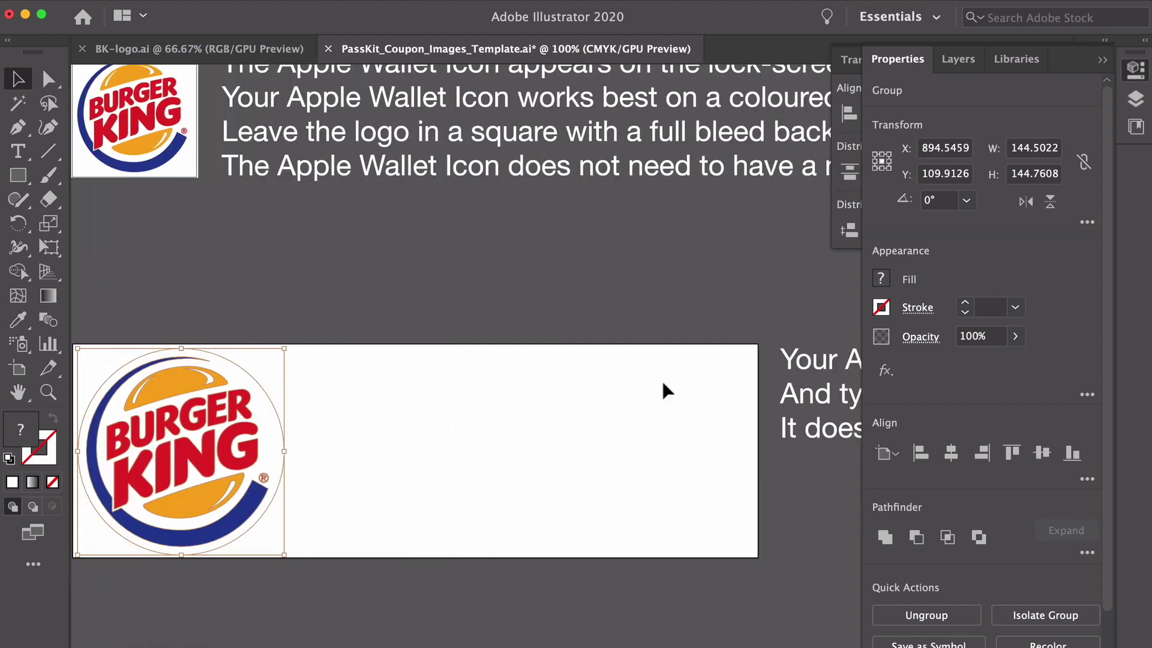
scroll(571, 457, "left", 1)
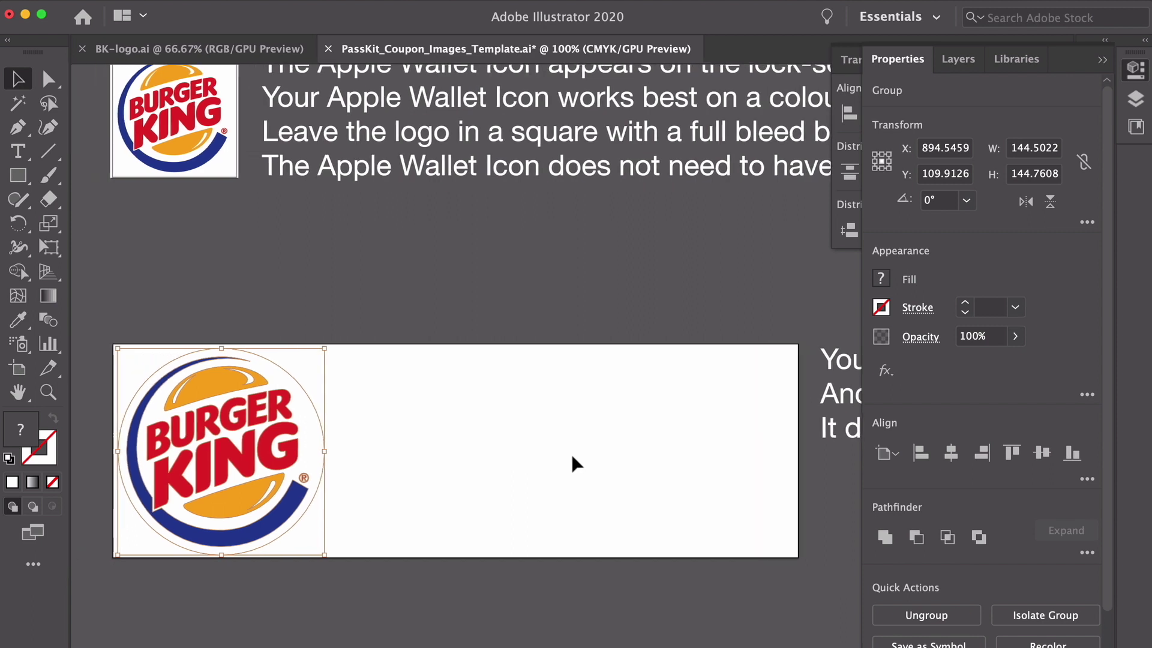
left_click(527, 446)
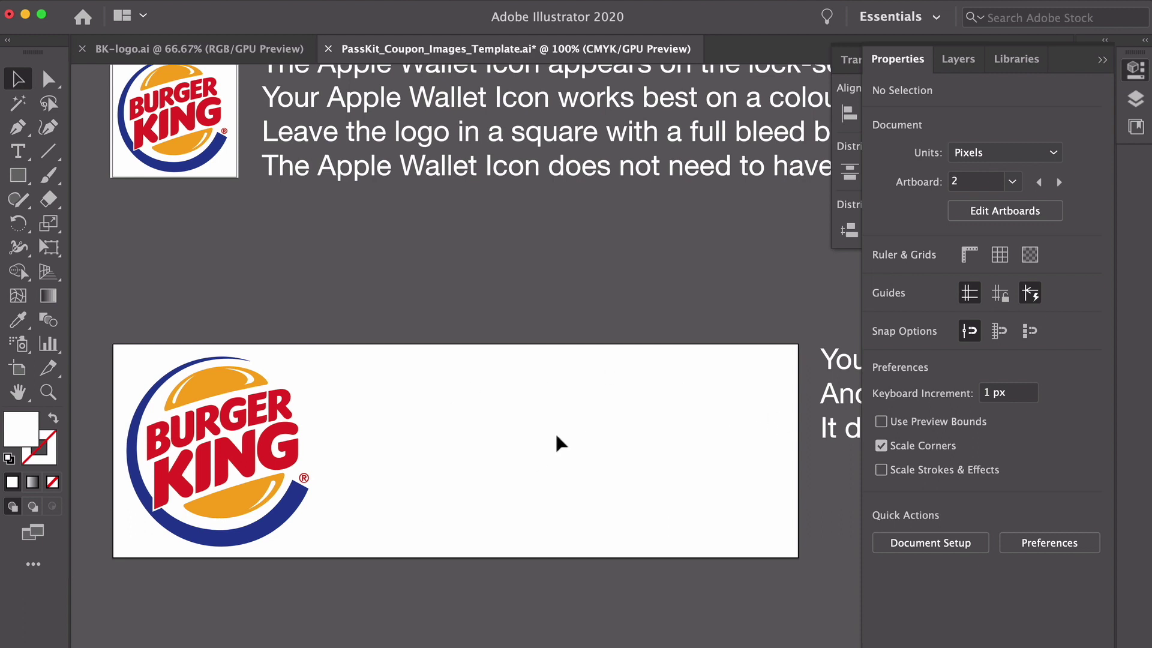
scroll(579, 430, "left", 5)
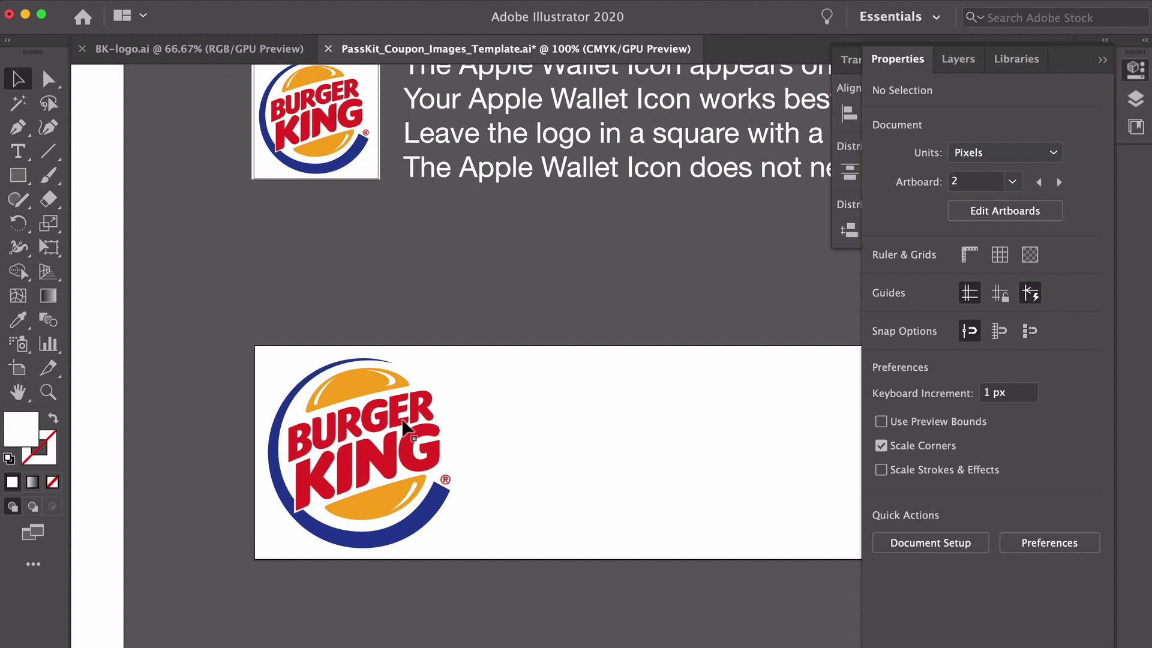
left_click(368, 393)
scroll(600, 378, "left", 12)
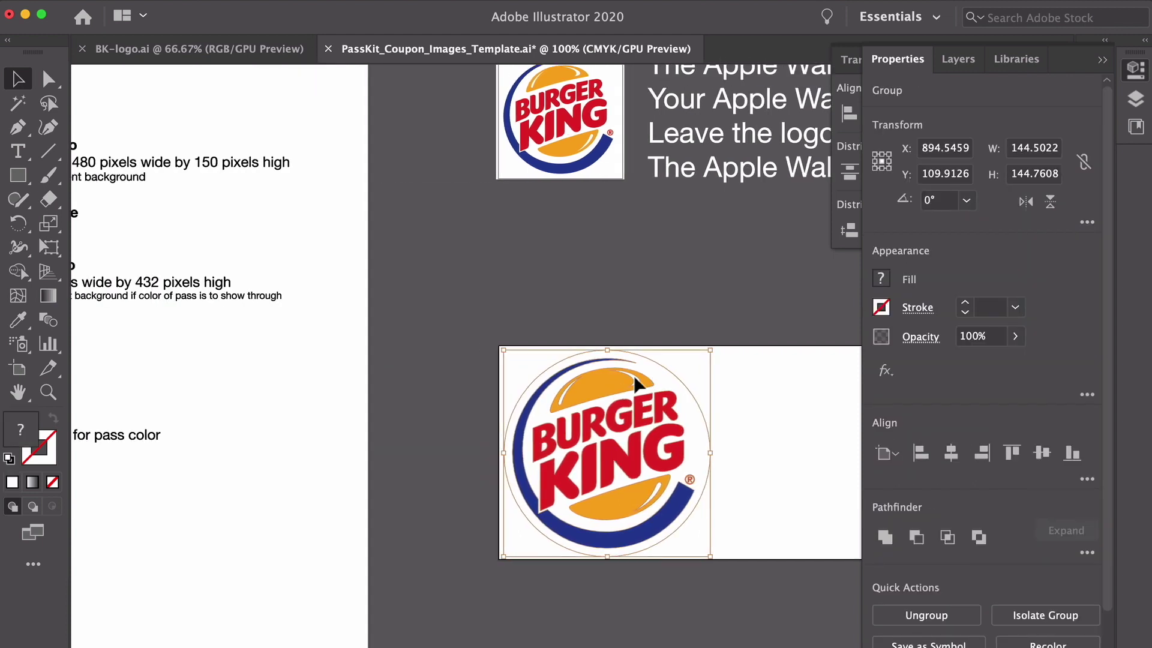
scroll(618, 372, "left", 20)
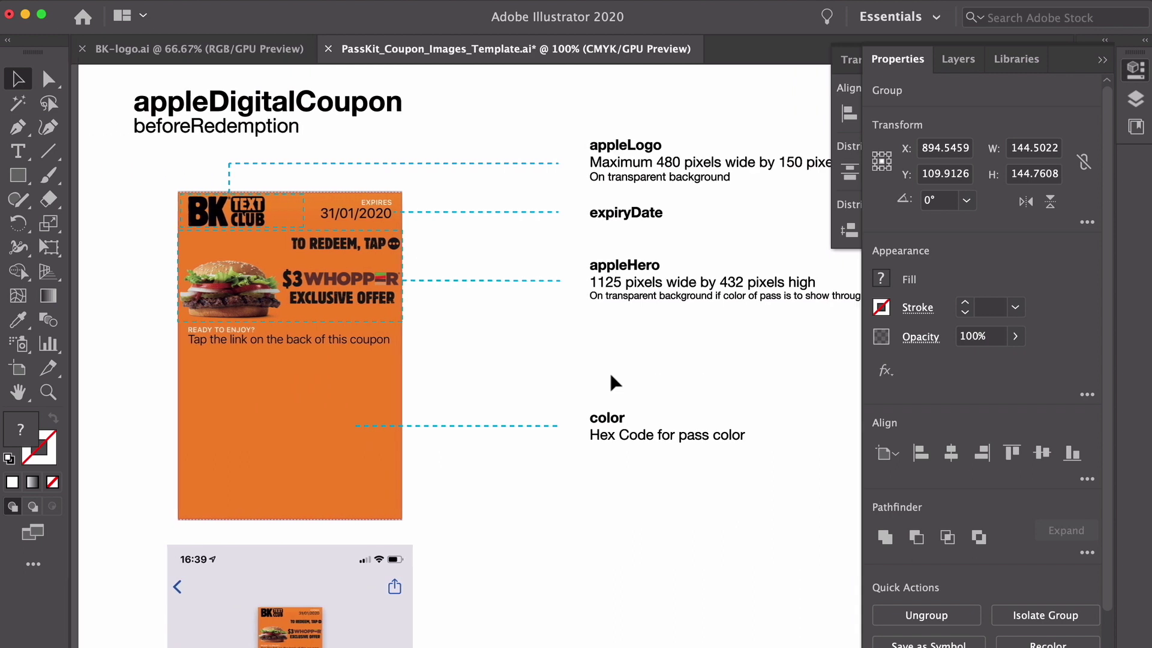
left_click(545, 353)
scroll(522, 336, "left", 5)
scroll(522, 336, "up", 2)
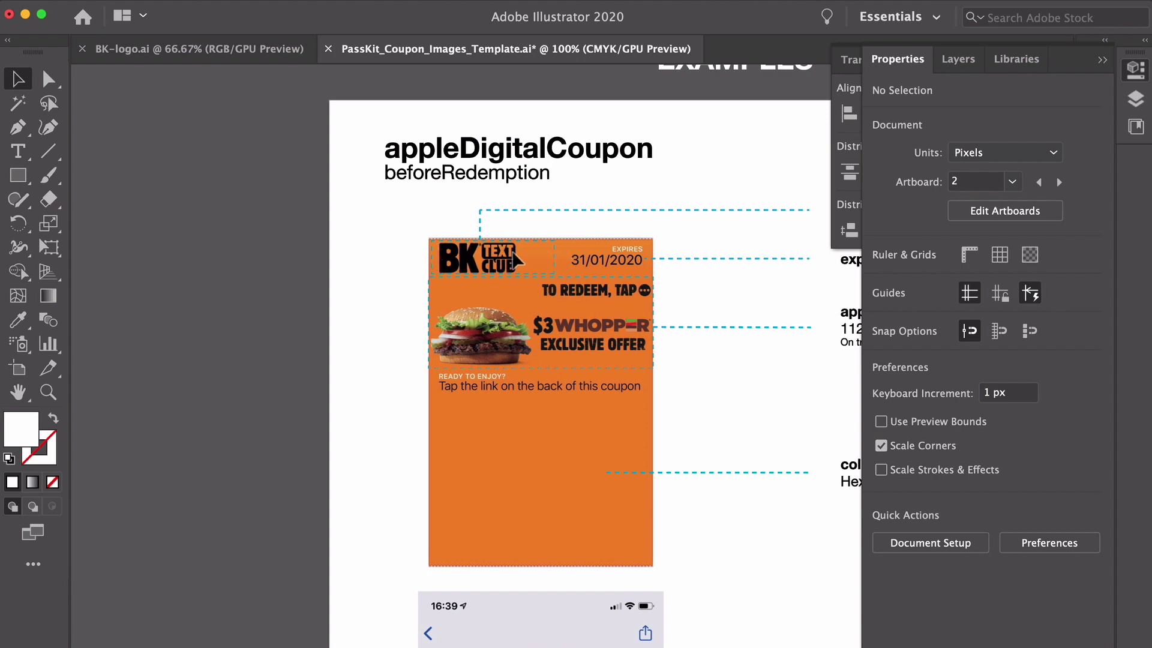
scroll(511, 251, "right", 2)
scroll(521, 324, "right", 5)
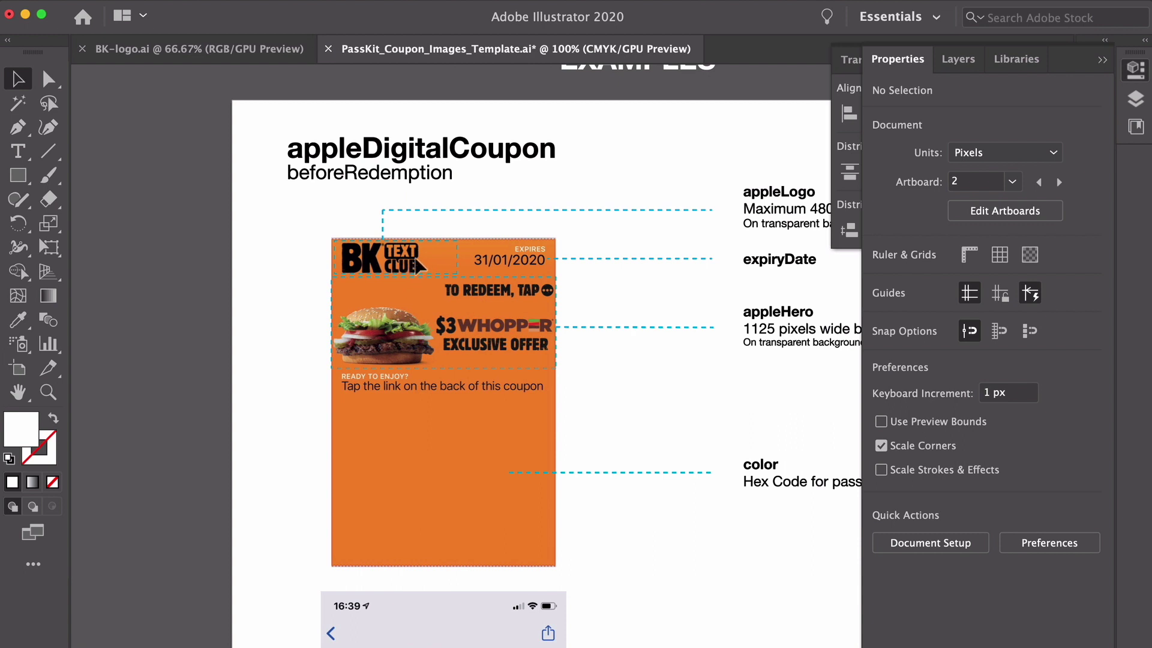
scroll(415, 277, "right", 10)
scroll(432, 273, "right", 10)
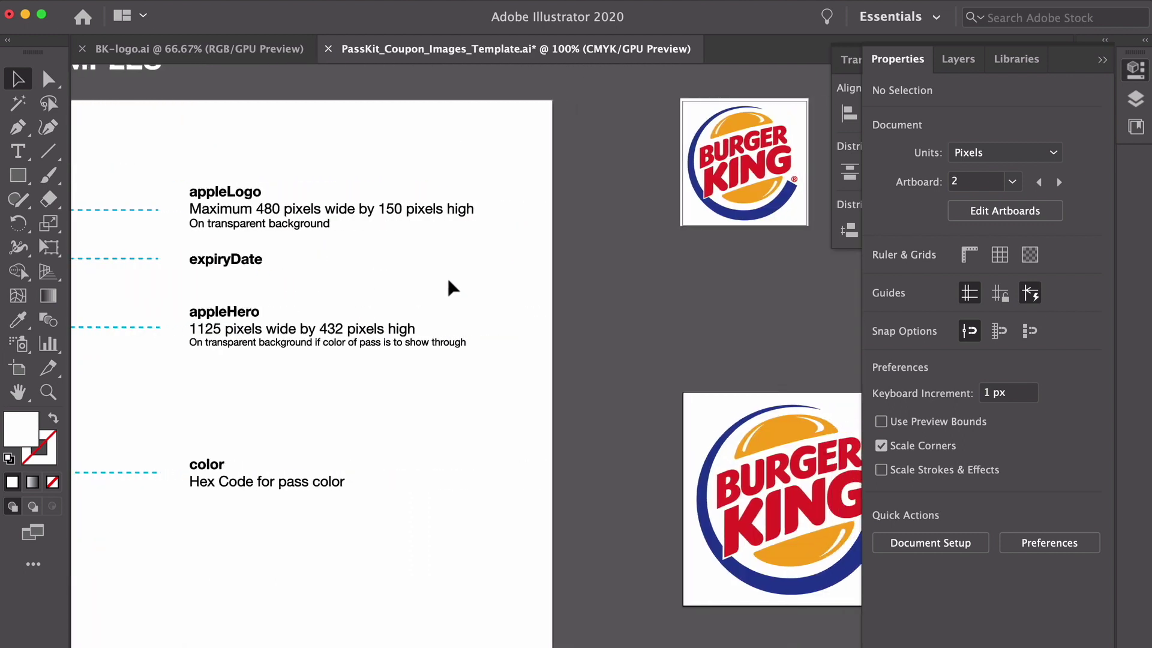
left_click(622, 420)
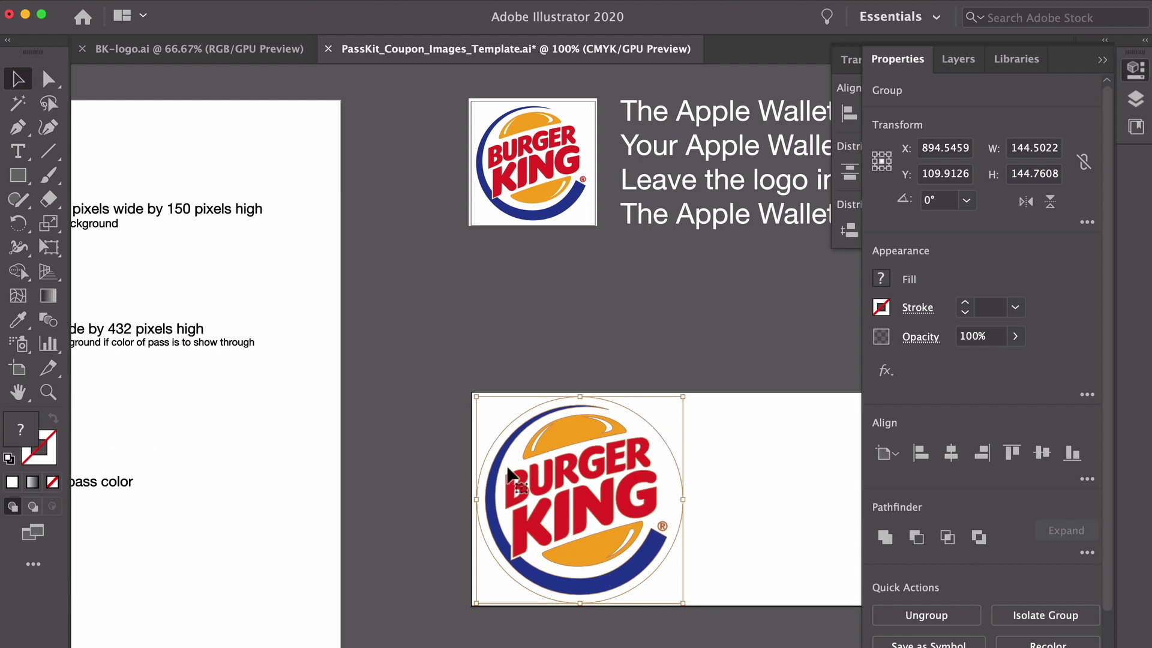
scroll(521, 314, "right", 1)
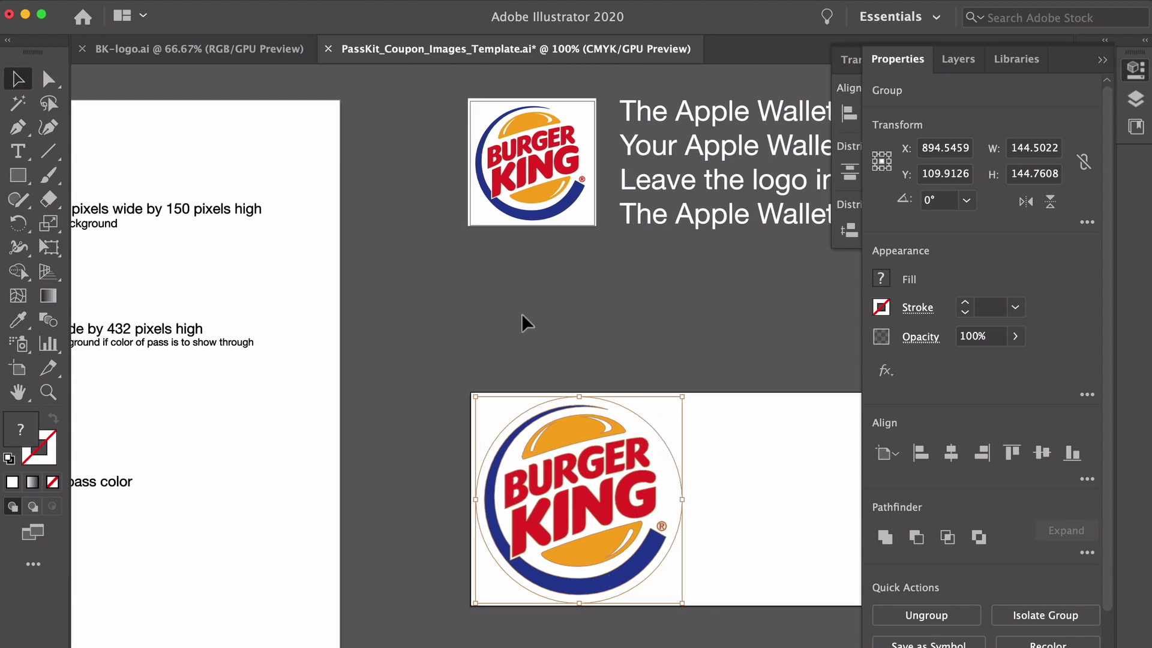
scroll(550, 311, "down", 8)
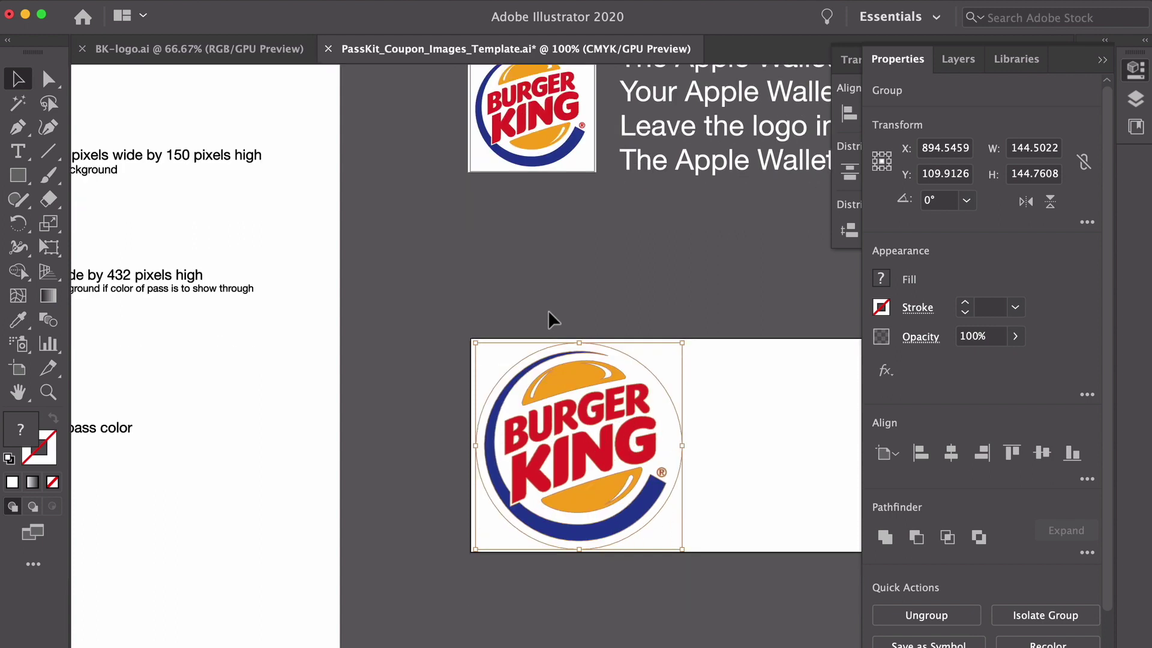
- Zoom out to 33.33% and make the empty appleHero artboard active for placing an image
key("super+minus")
key("super+minus")
scroll(610, 355, "right", 10)
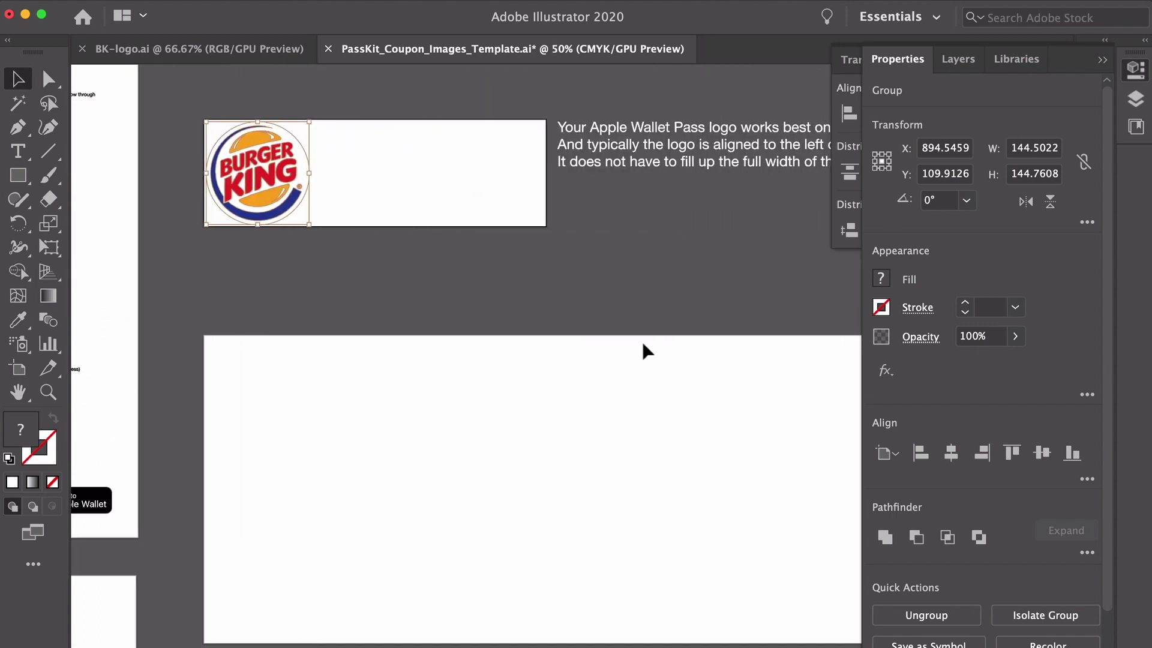
scroll(653, 341, "left", 3)
key("super+minus")
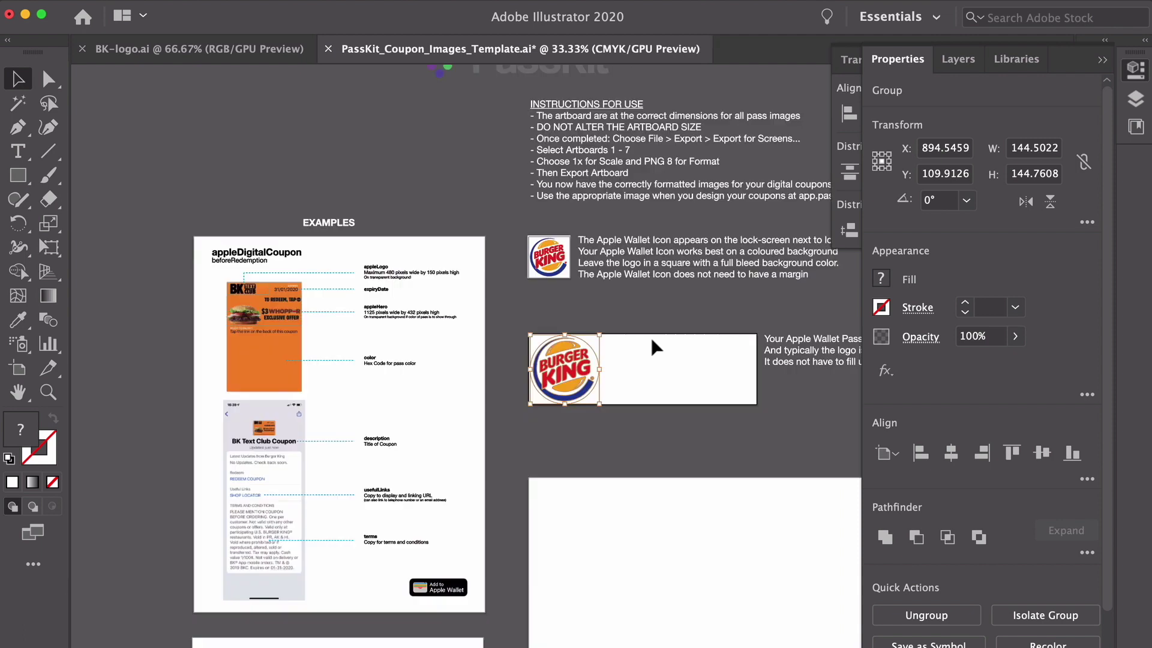
scroll(656, 340, "down", 5)
scroll(657, 338, "right", 8)
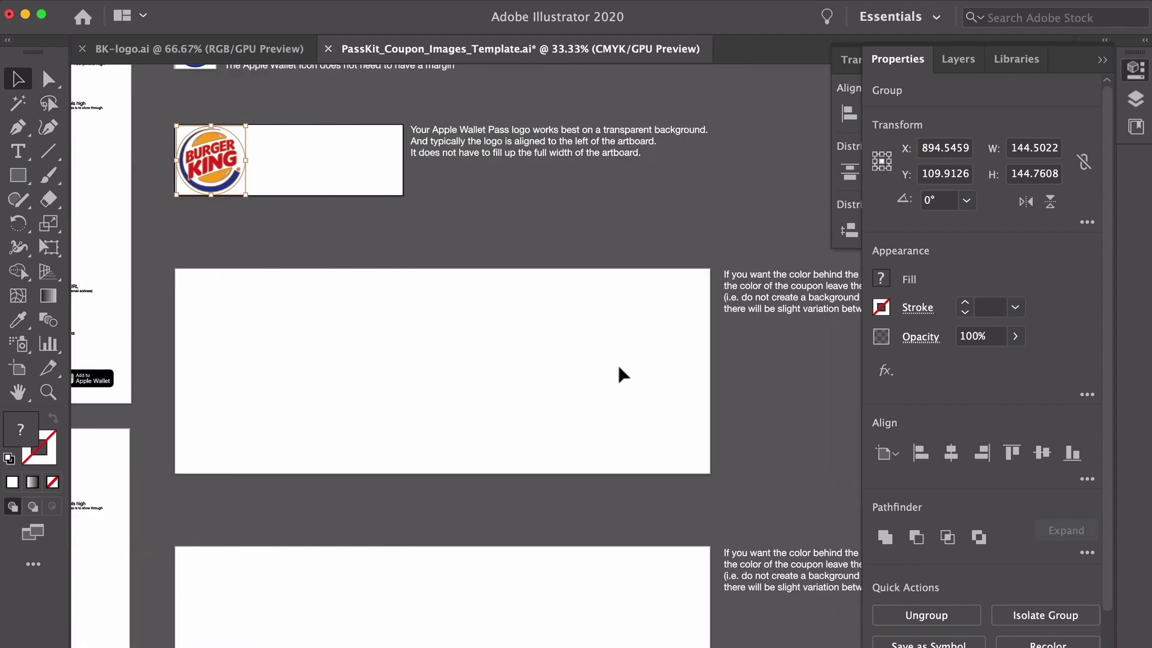
scroll(609, 371, "right", 3)
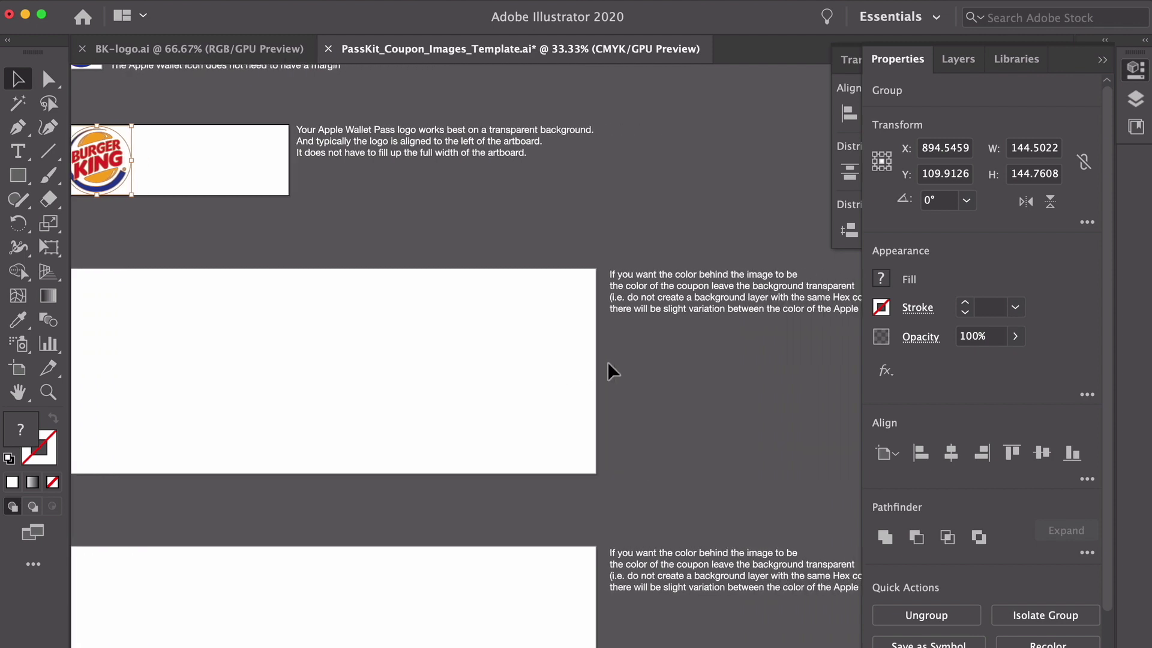
scroll(403, 352, "left", 3)
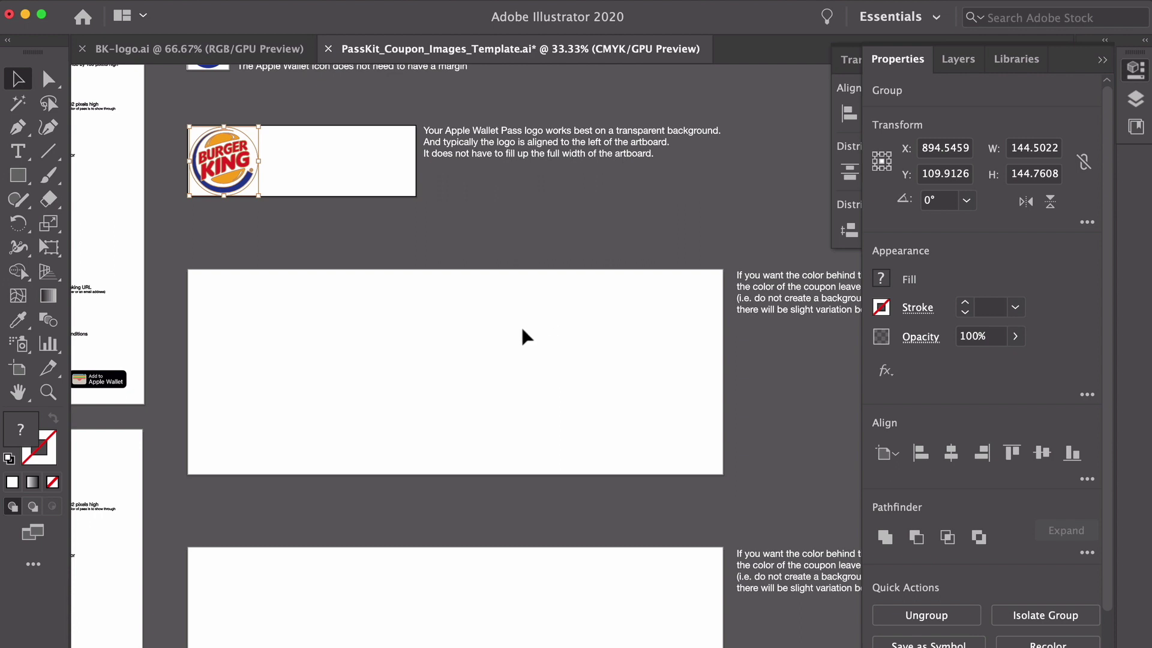
left_click(520, 328)
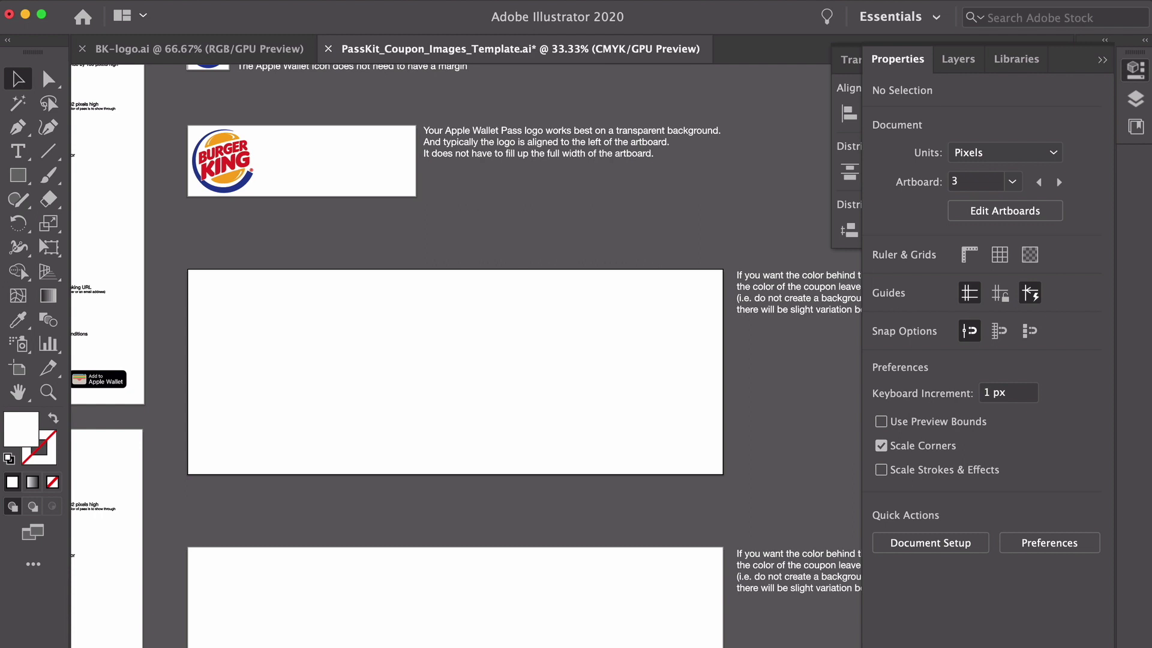
left_click(114, 1)
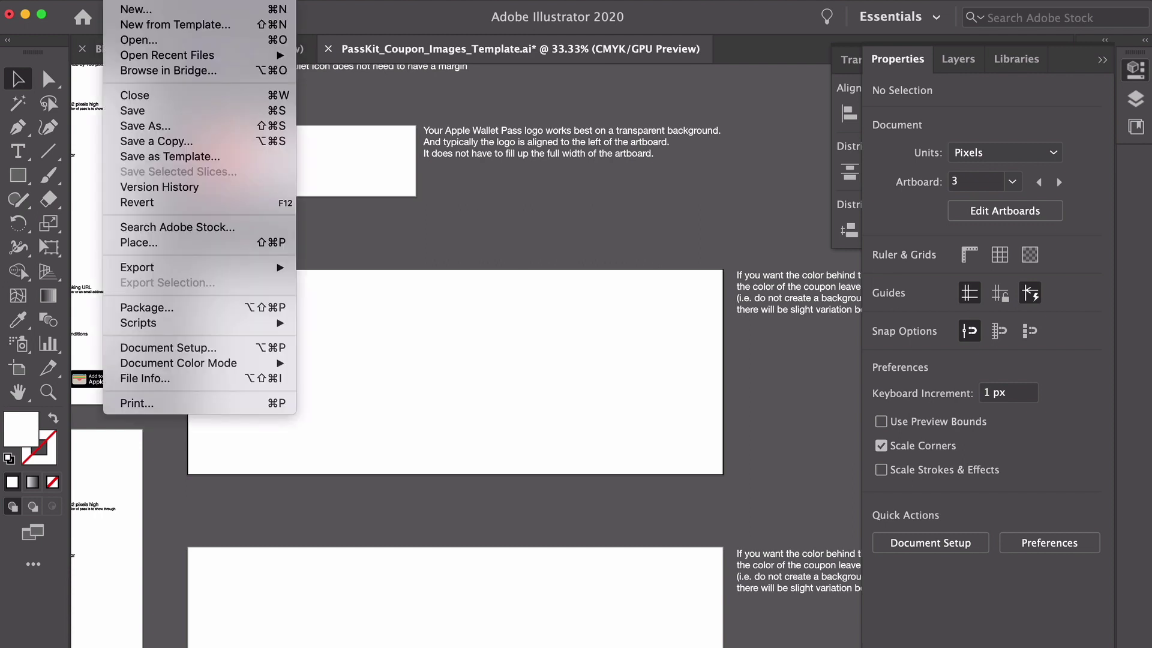
- Place 2-Free_4_Nuggets-Apple Hero.png and move it to fill the 1125×432 px appleHero artboard exactly
left_click(160, 244)
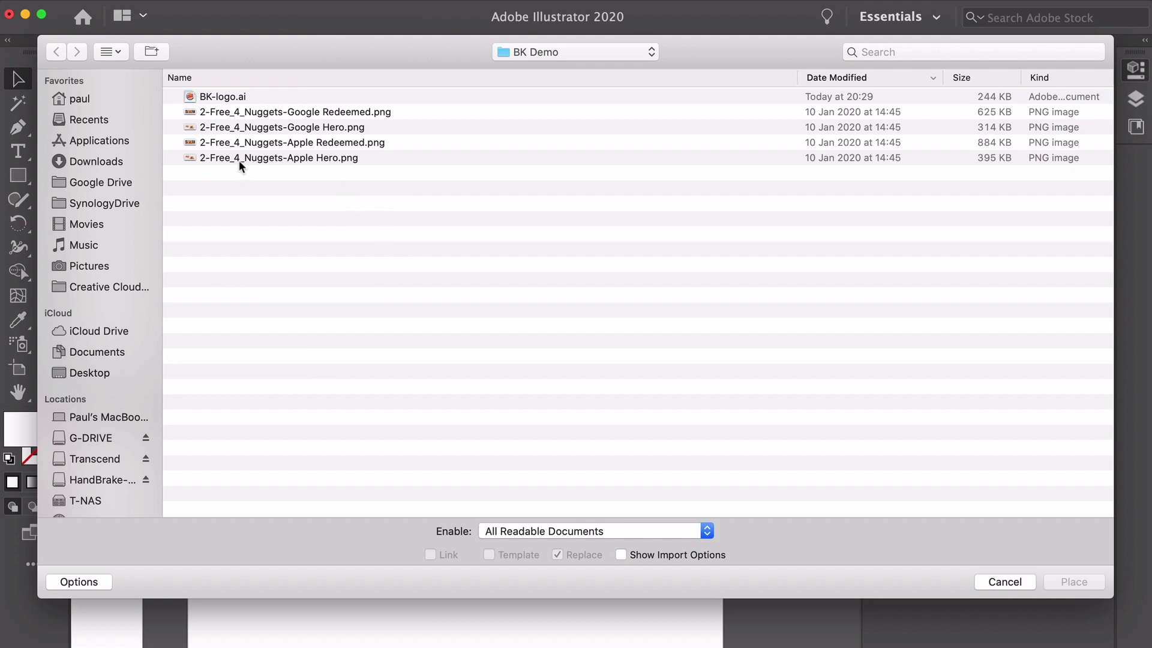
left_click(275, 157)
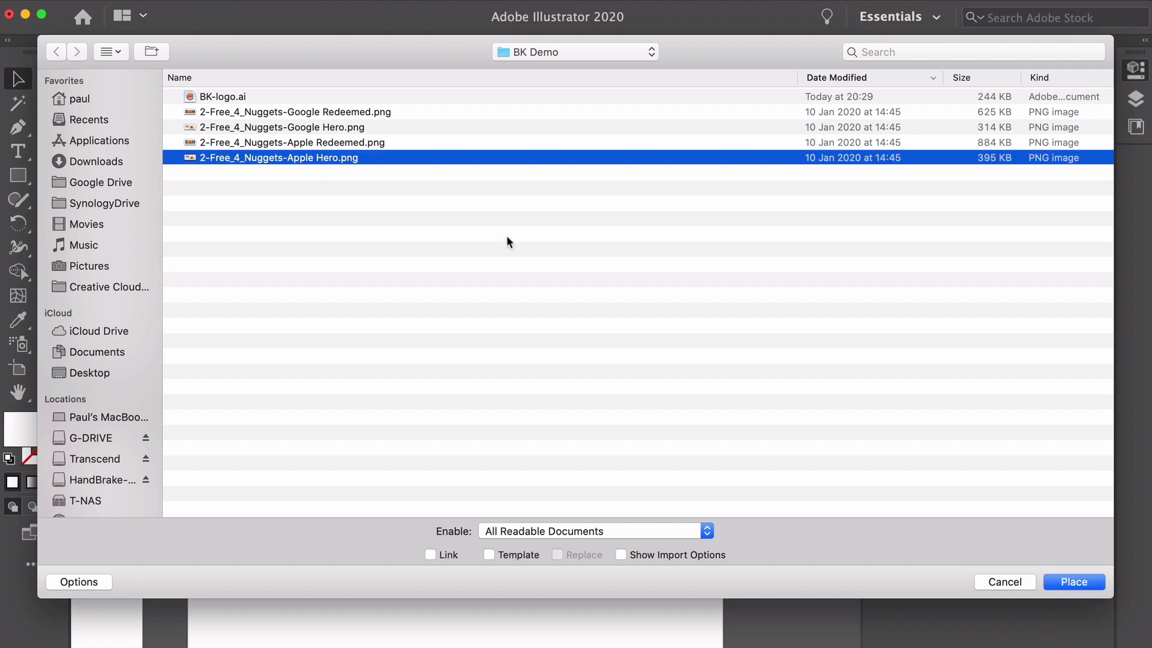
left_click(1066, 581)
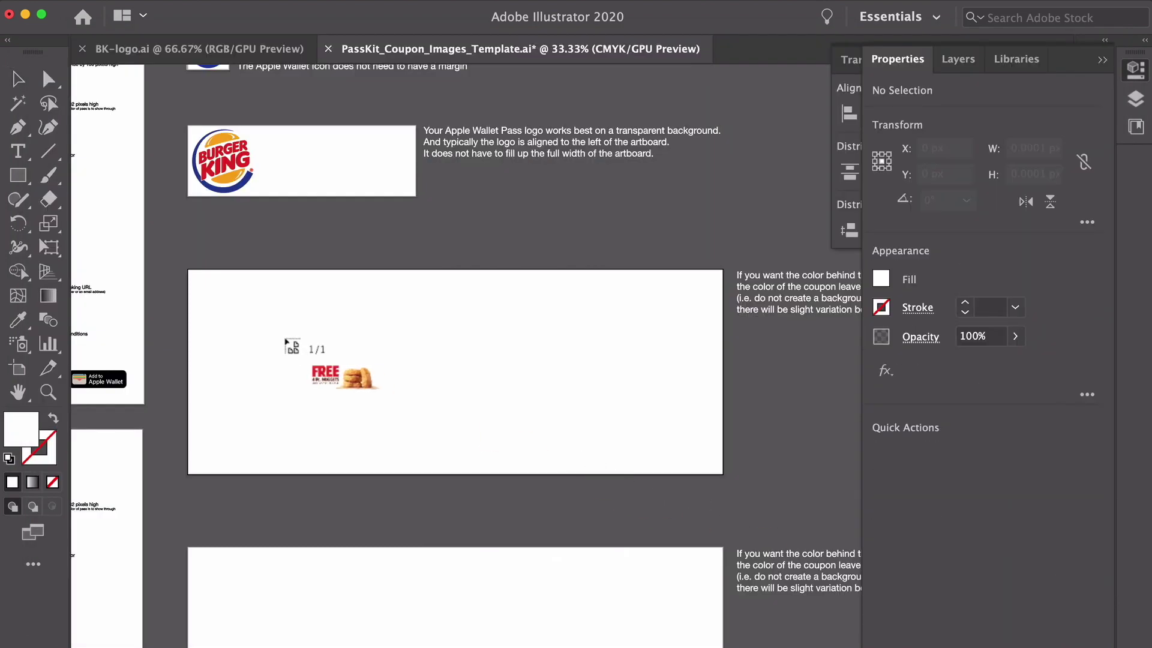
left_click(283, 338)
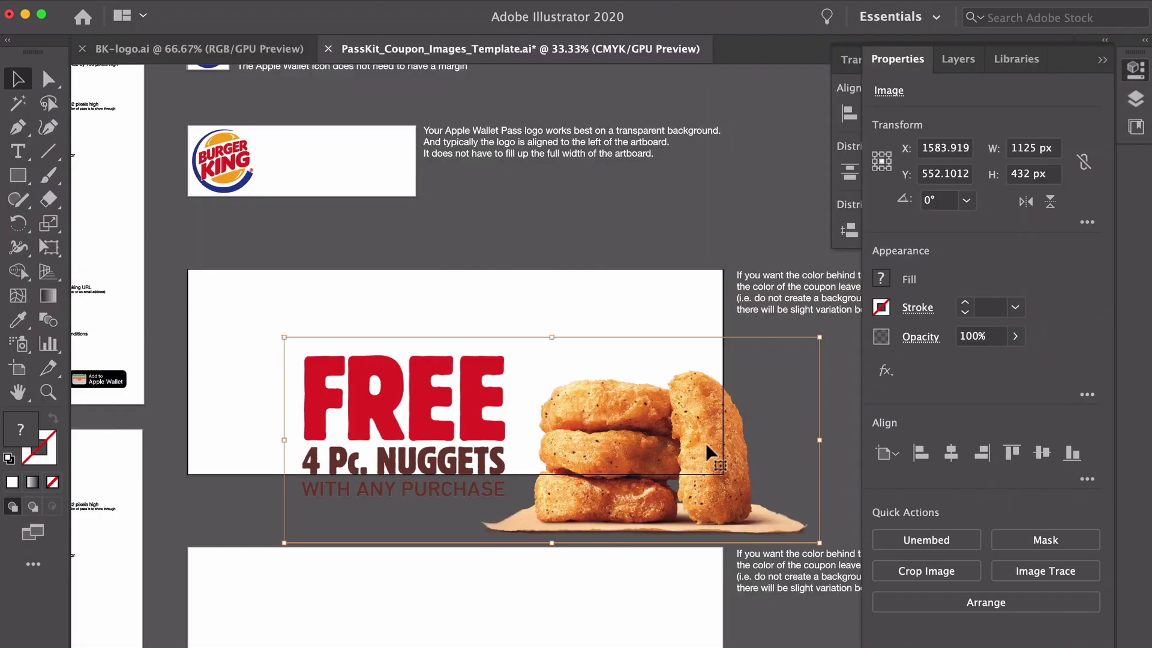
scroll(705, 443, "right", 2)
scroll(702, 443, "down", 3)
scroll(699, 442, "right", 3)
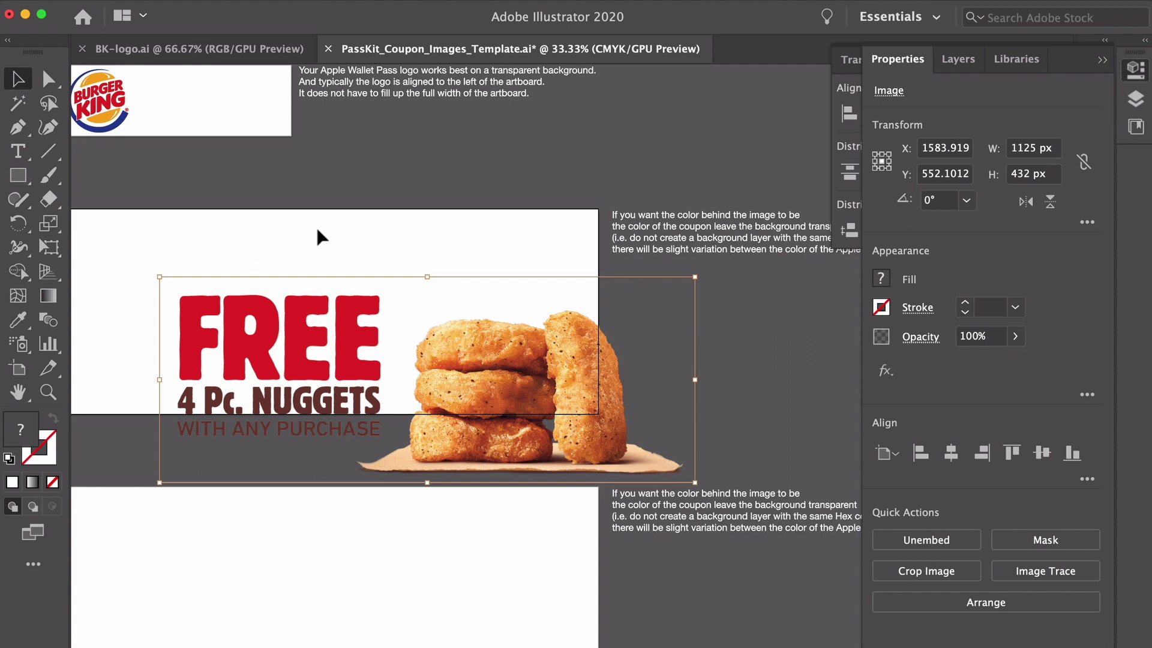
scroll(462, 273, "left", 2)
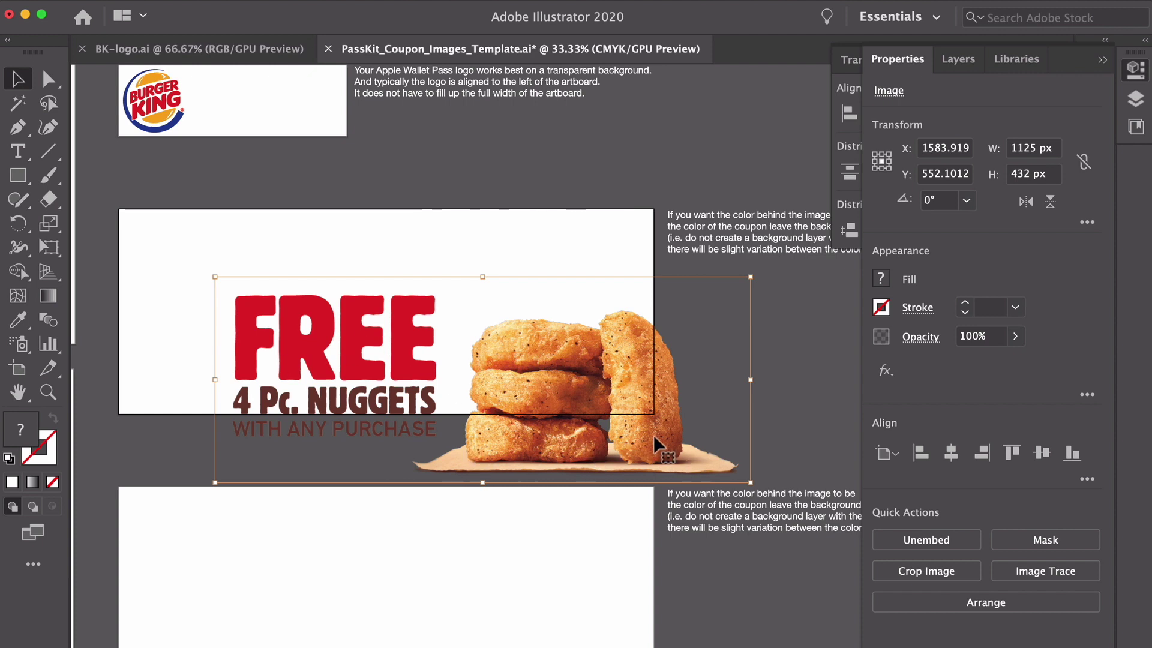
left_click_drag(654, 434, 557, 369)
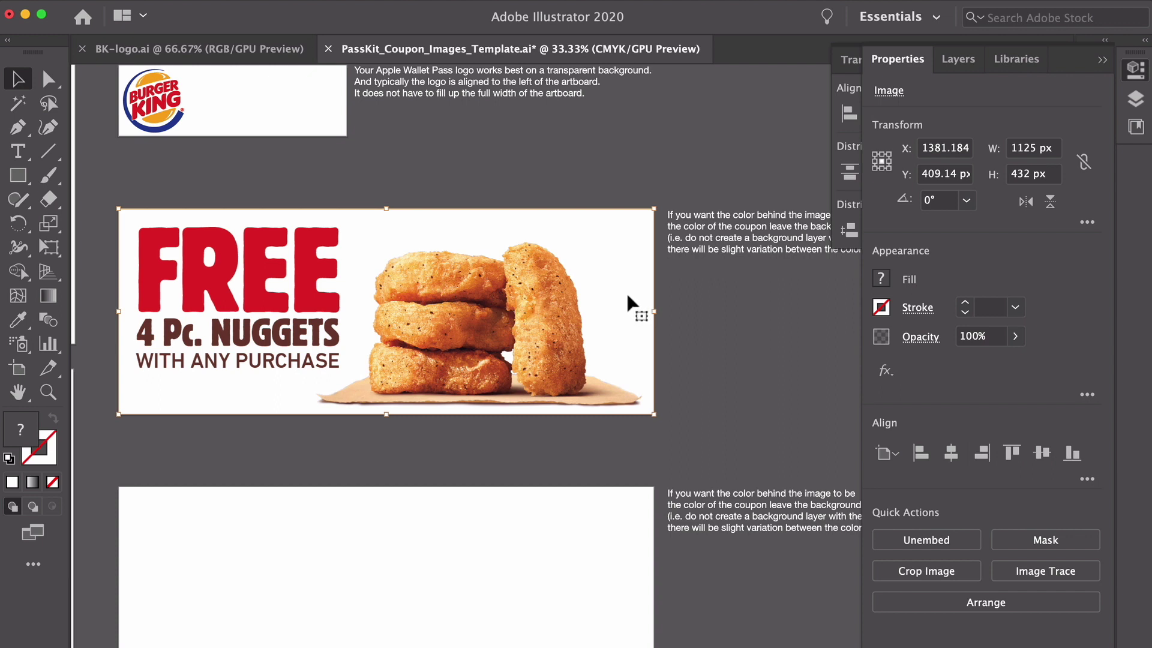
scroll(637, 290, "left", 5)
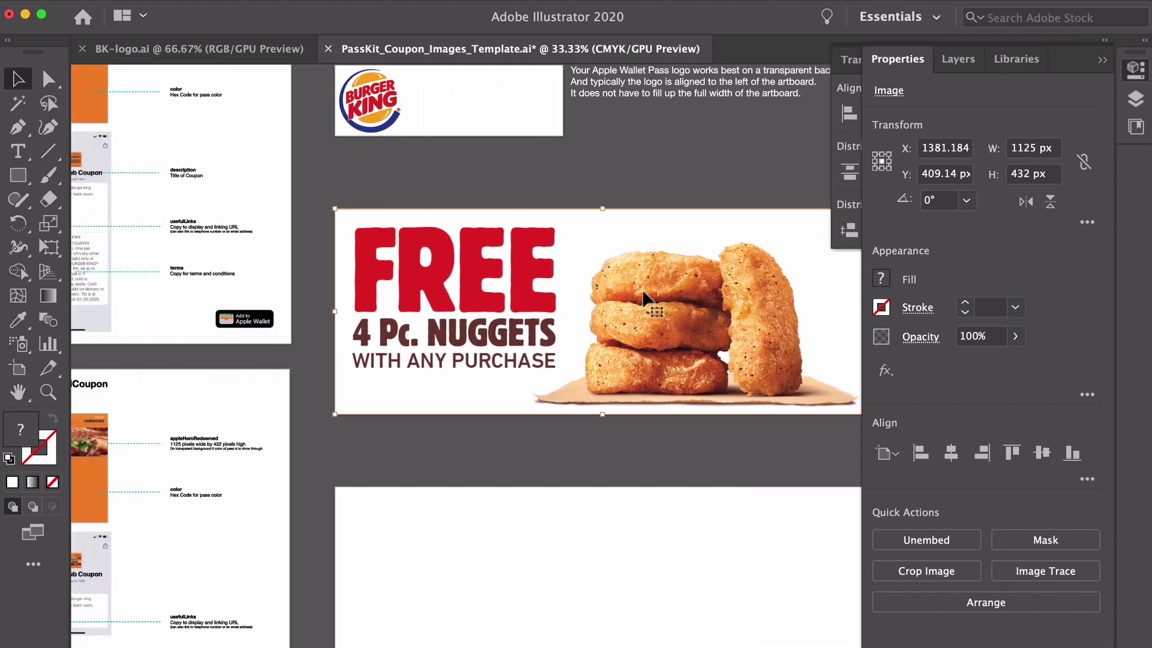
scroll(642, 294, "left", 8)
scroll(479, 311, "up", 5)
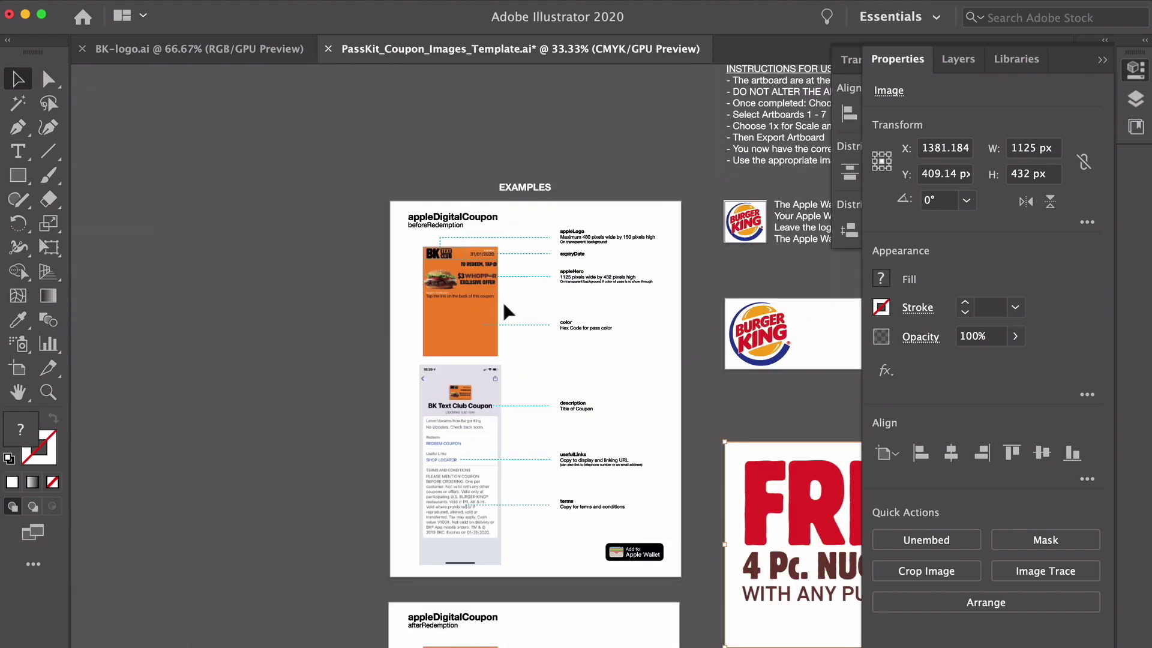
scroll(480, 279, "up", 4)
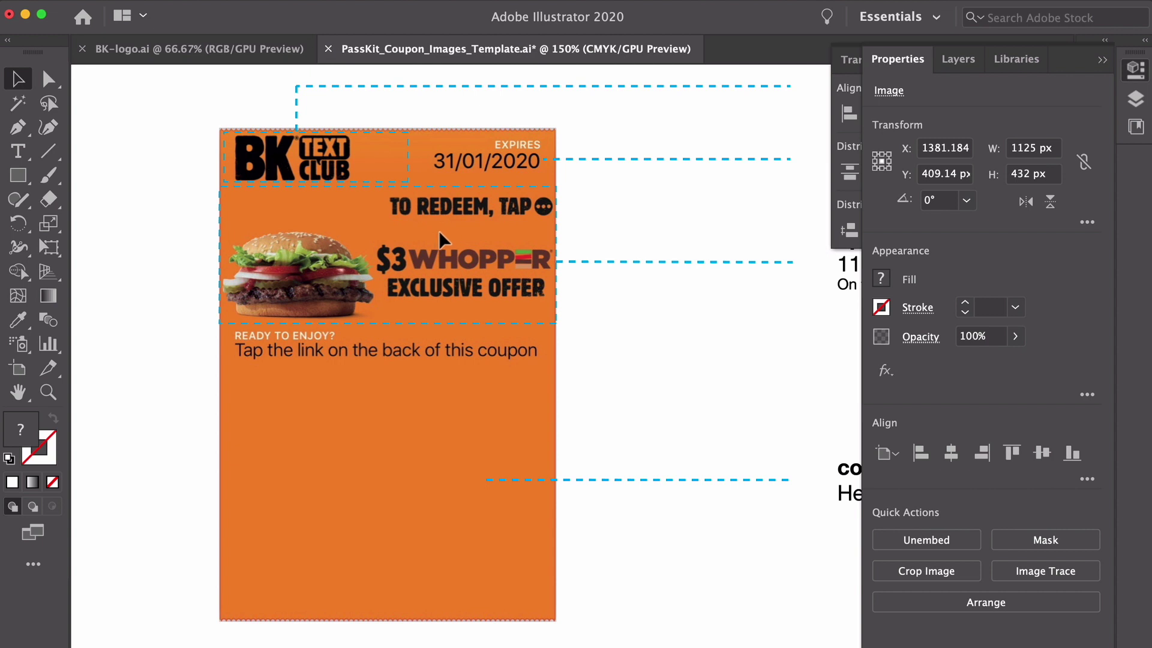
key("super+minus")
key("super+minus")
key("super+minus")
key("super+minus")
- Place 2-Free_4_Nuggets-Apple Redeemed.png and drag it onto the empty artboard below the FREE image
scroll(492, 258, "down", 5)
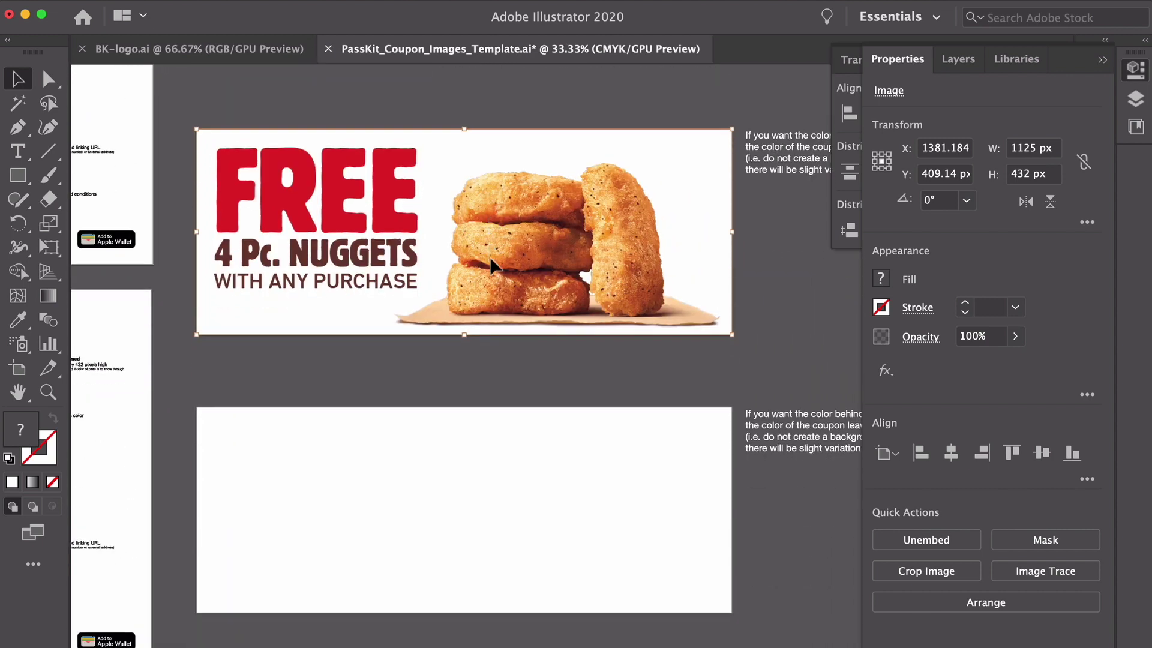
scroll(495, 261, "right", 3)
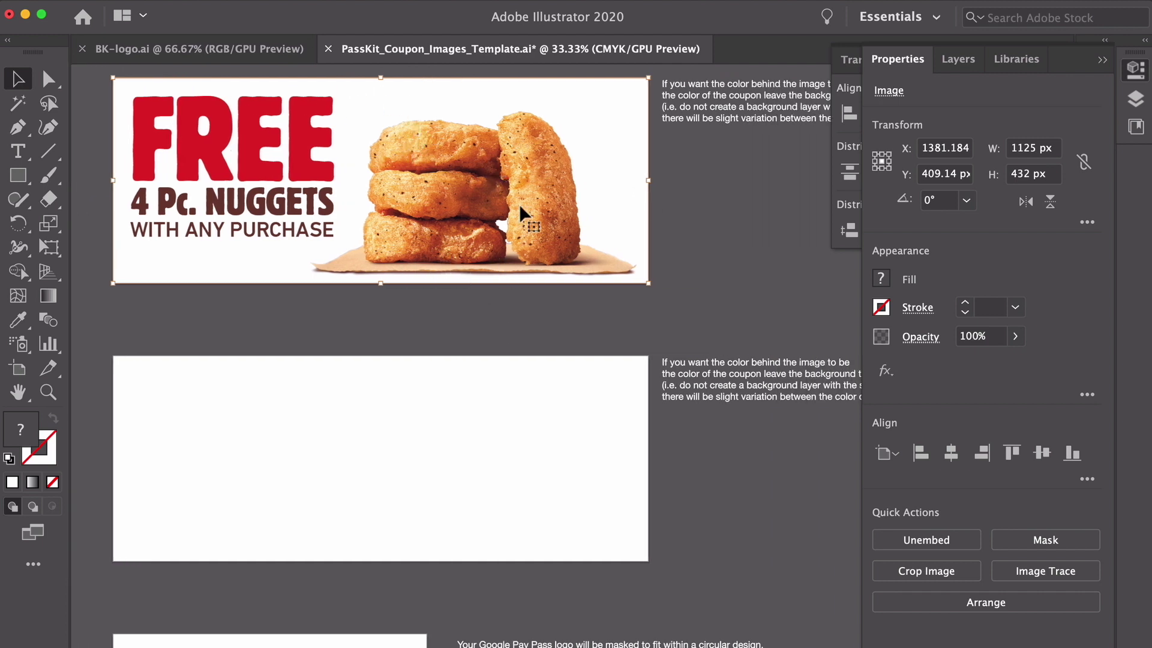
left_click(516, 409)
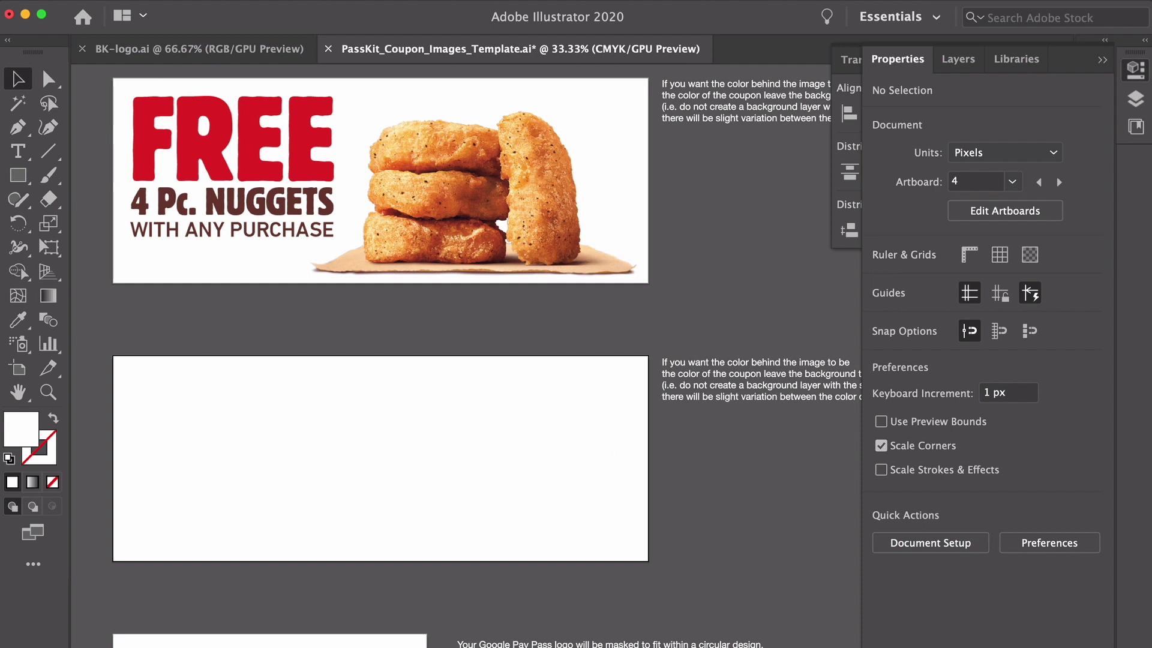
left_click(117, 0)
left_click(244, 246)
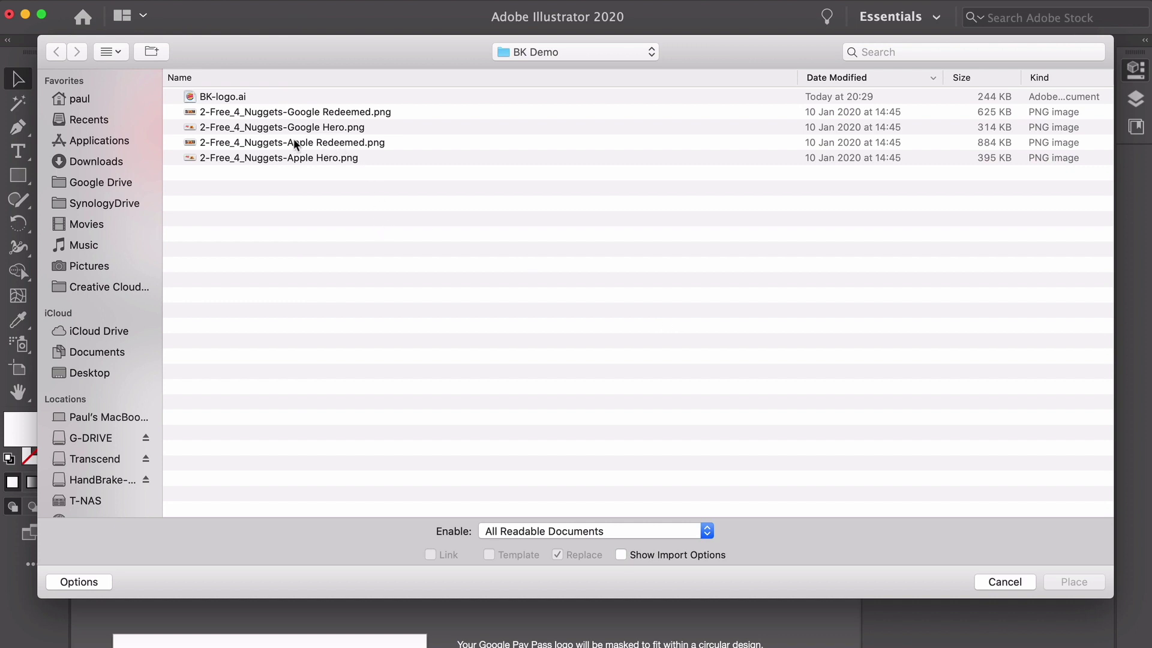
left_click(294, 142)
left_click(1074, 582)
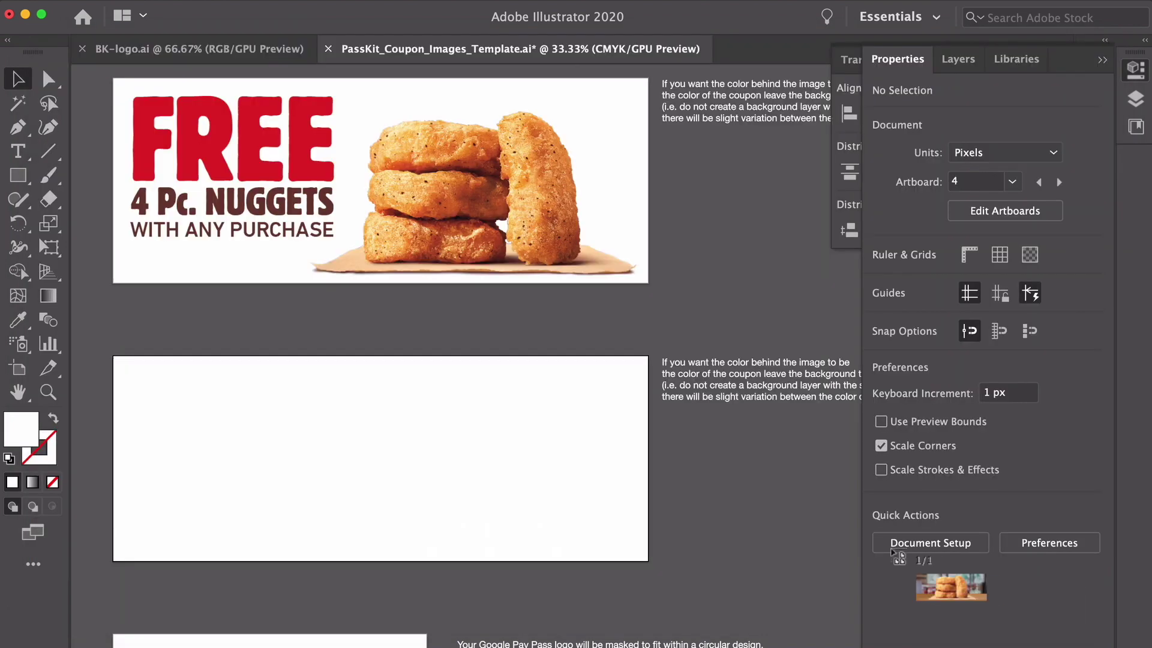
left_click(332, 389)
left_click_drag(497, 455, 280, 423)
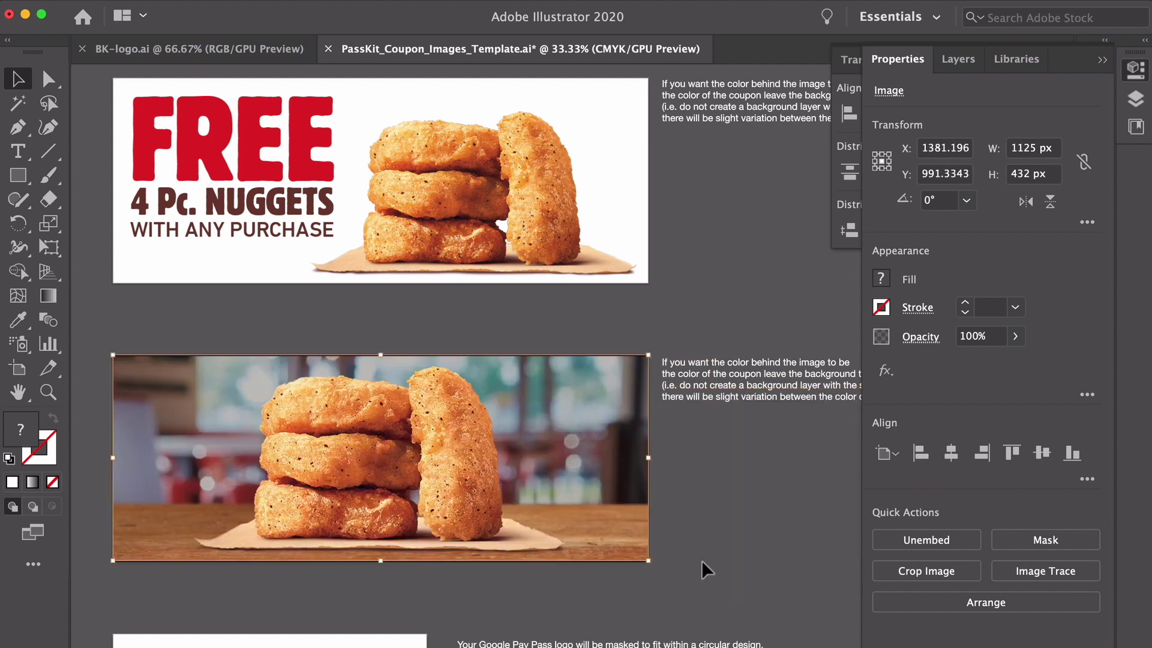
- Reselect the placed nuggets photo to confirm it fills the 1125×432 px artboard
left_click(704, 542)
scroll(613, 504, "down", 3)
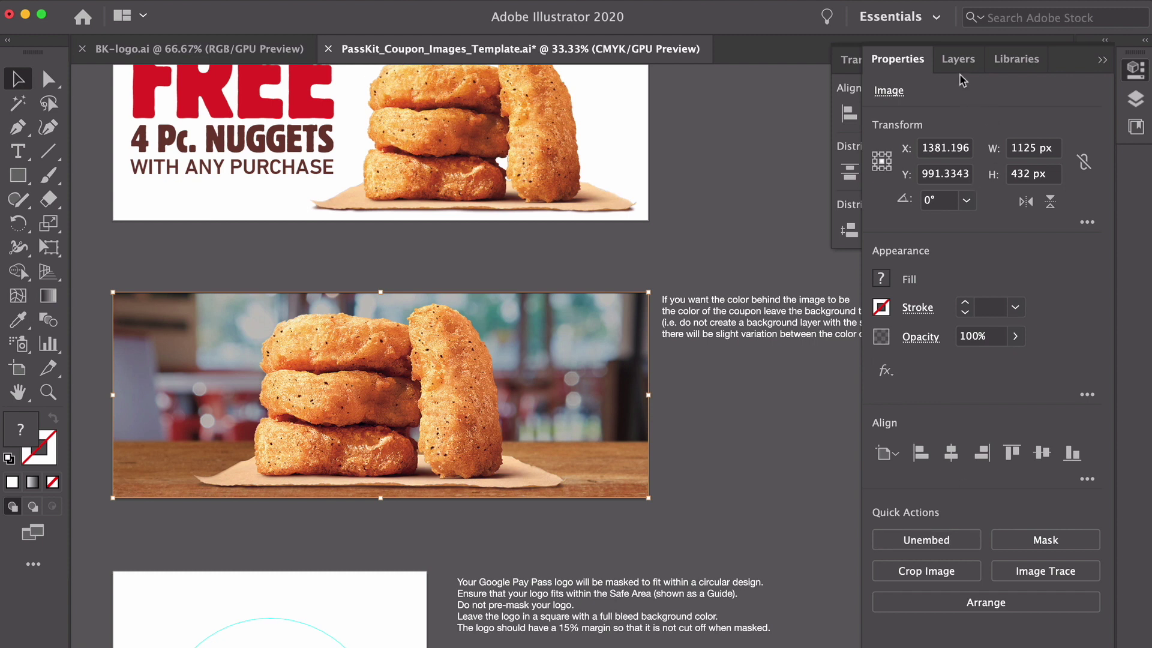
left_click(690, 420)
scroll(231, 389, "down", 2)
scroll(368, 387, "up", 7)
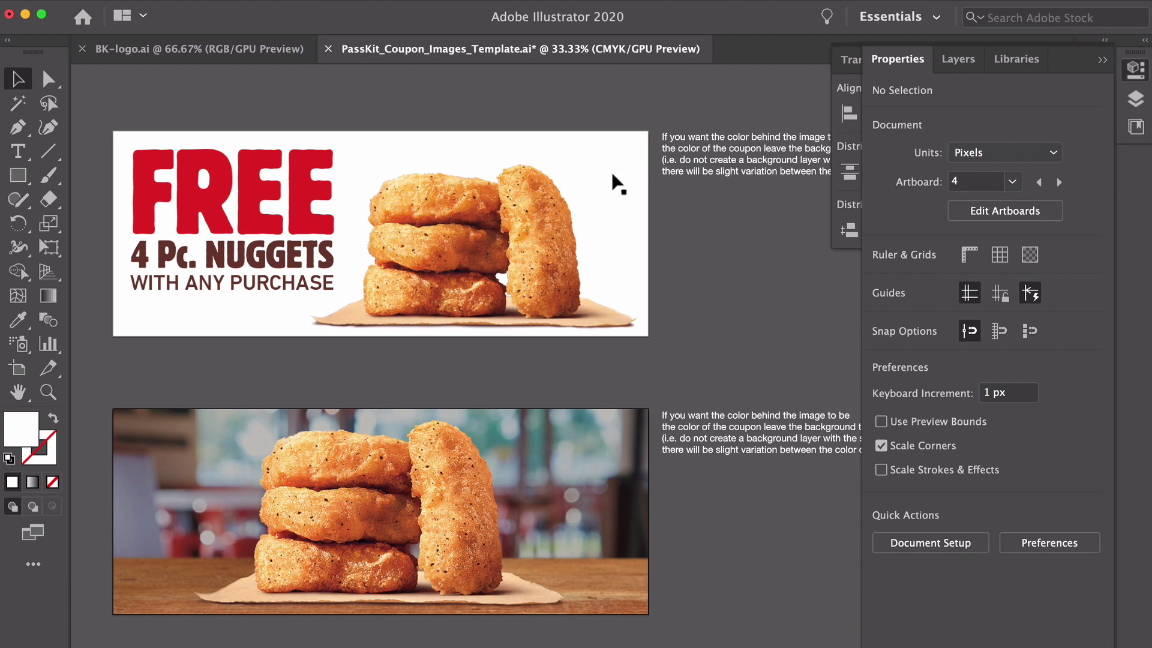
- Scroll through the googleDigitalCoupon example specs, including the 1032×336 px googleHero note
scroll(597, 219, "down", 5)
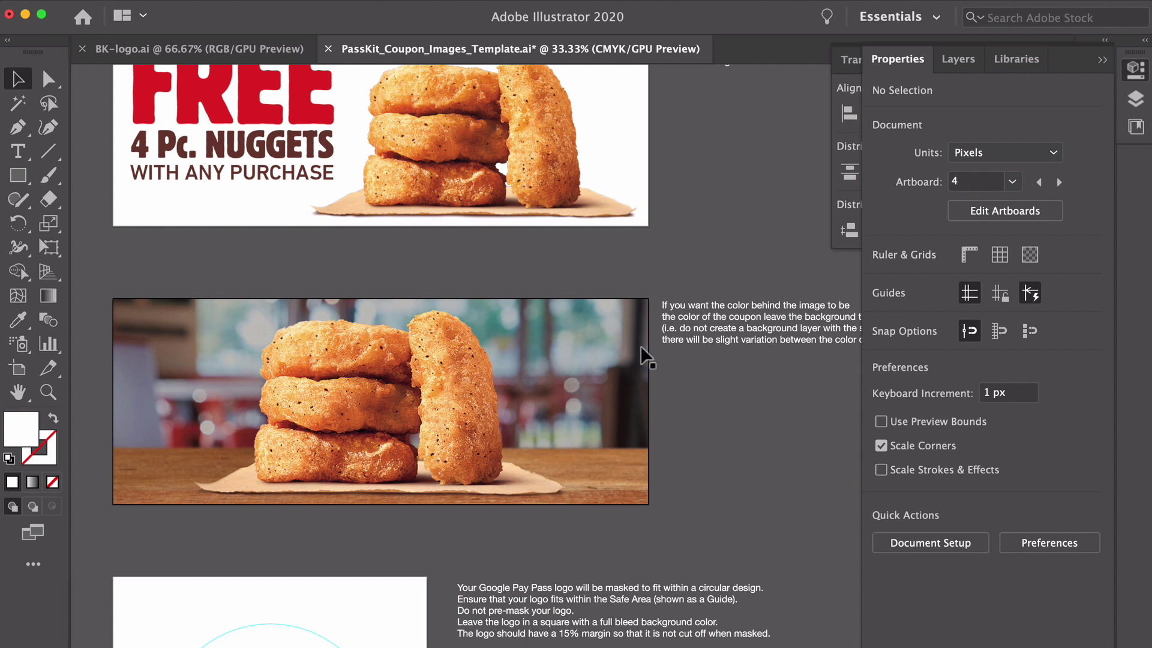
scroll(468, 341, "down", 10)
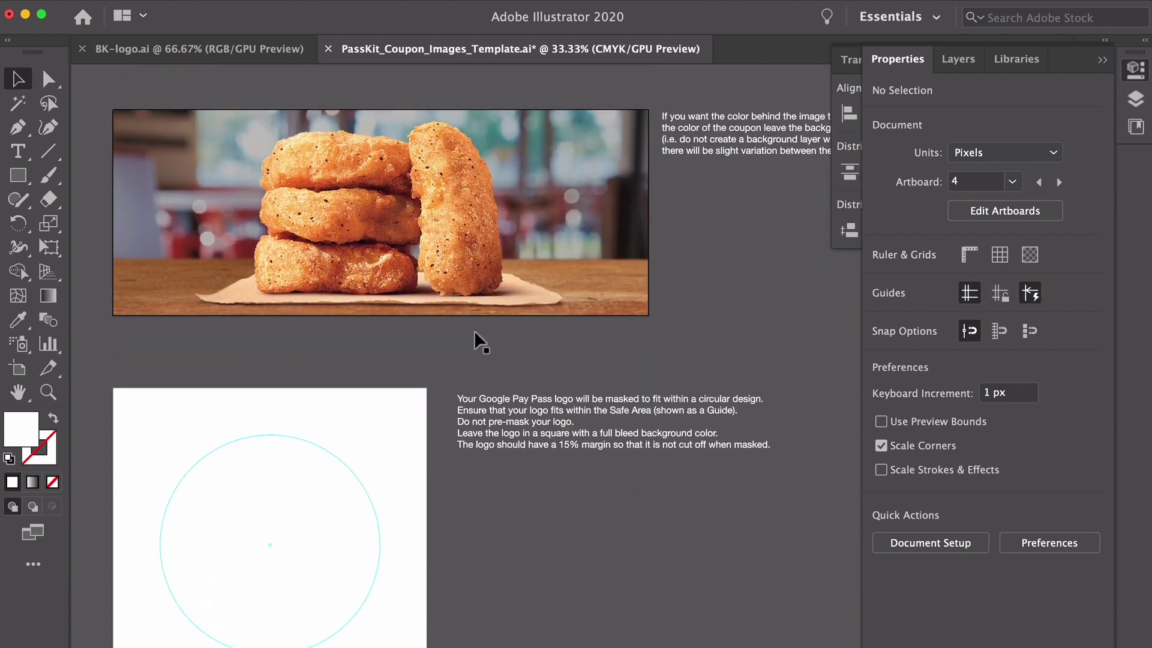
scroll(525, 310, "down", 1)
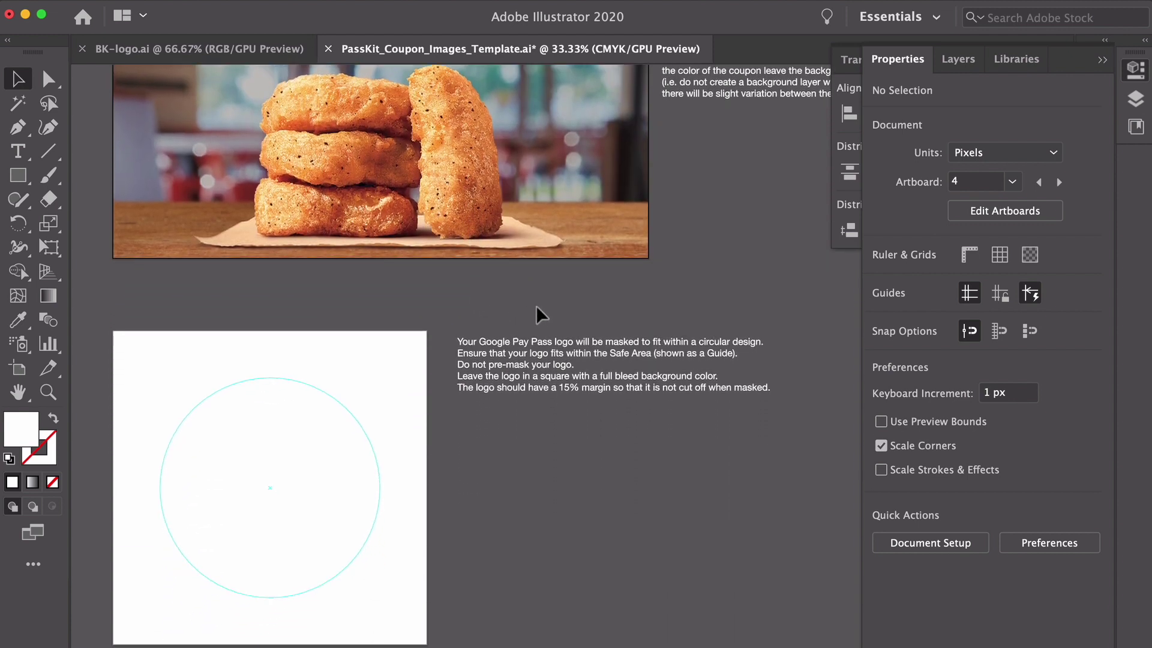
scroll(535, 304, "down", 5)
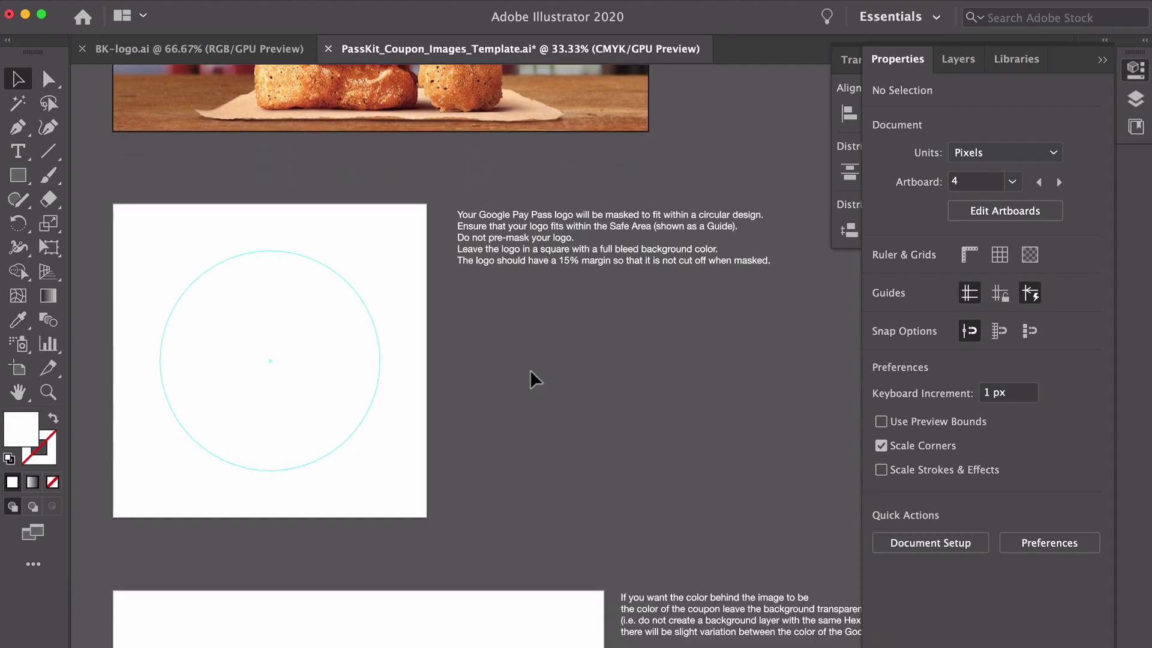
scroll(543, 363, "left", 15)
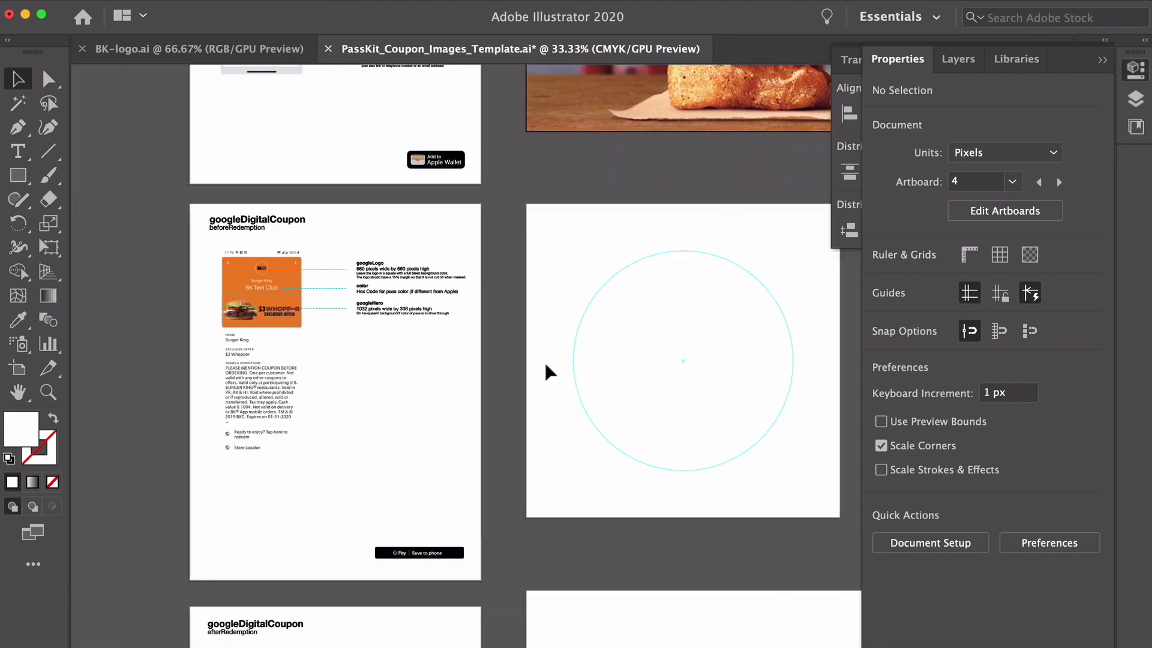
scroll(296, 327, "up", 5)
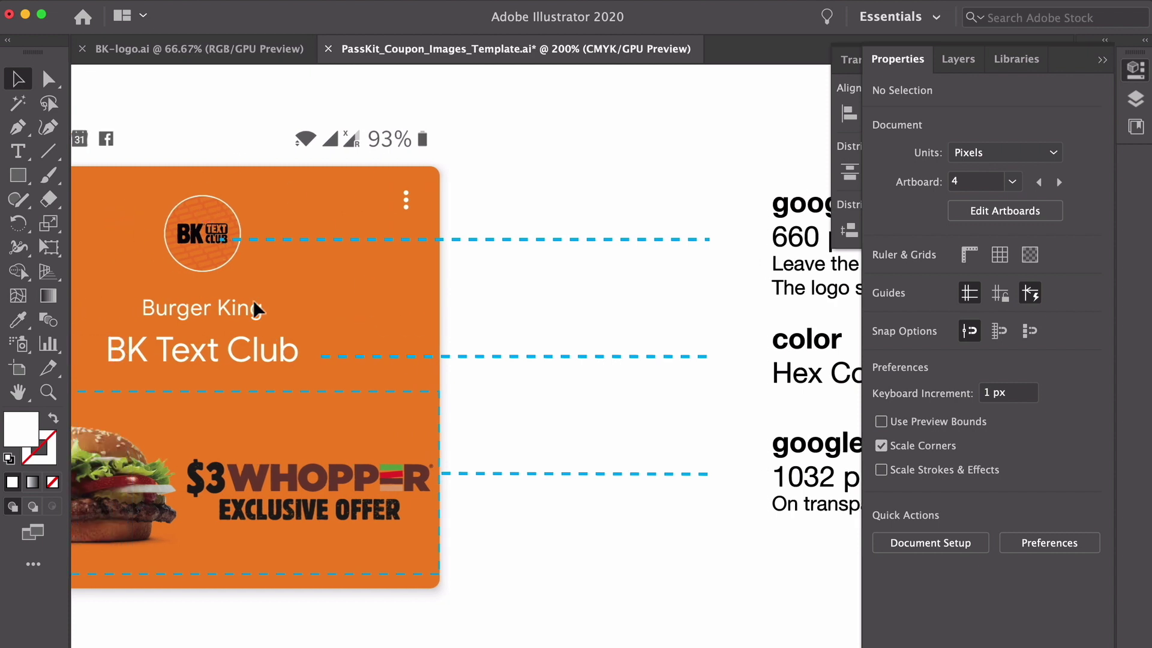
scroll(238, 272, "down", 2)
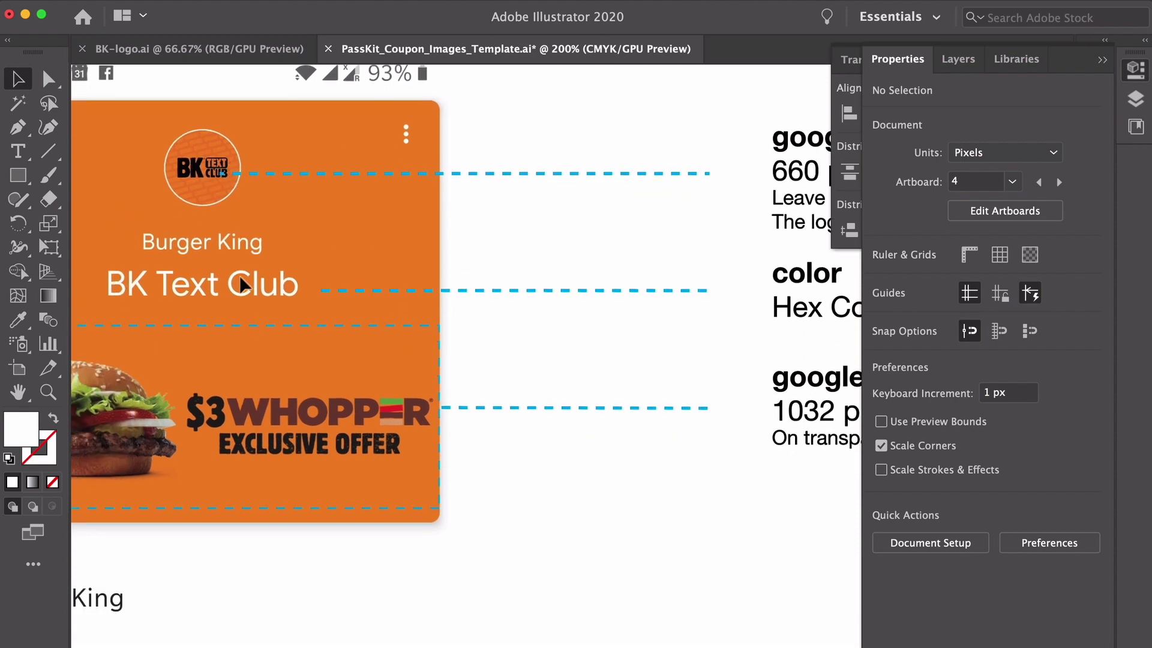
scroll(469, 445, "left", 3)
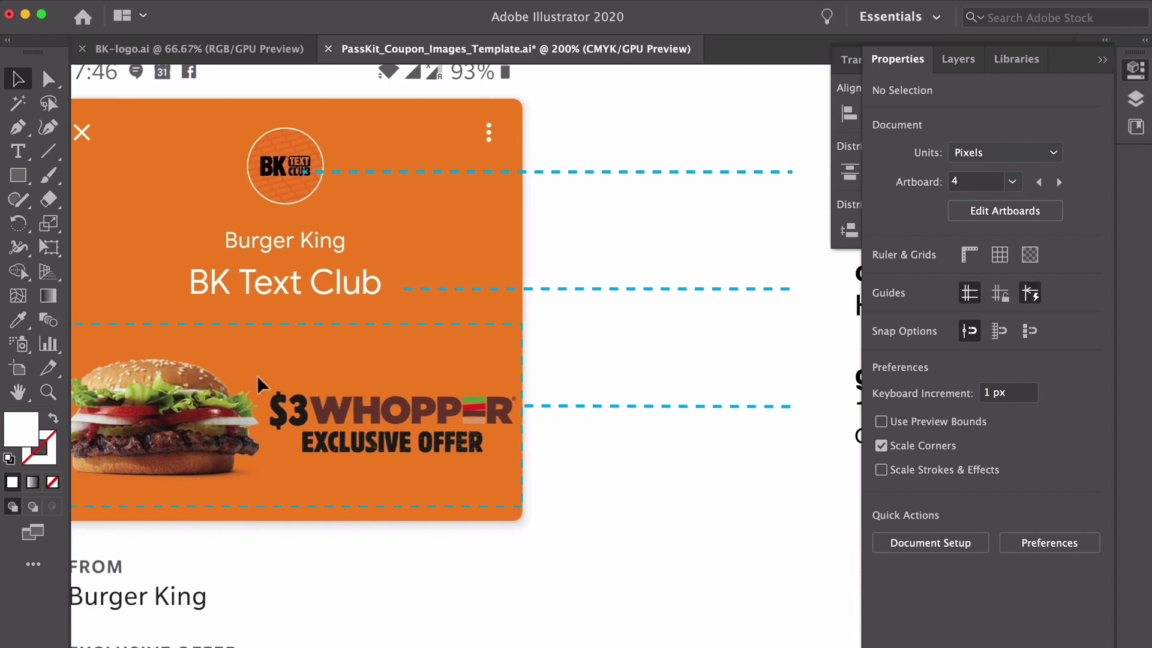
scroll(337, 380, "left", 3)
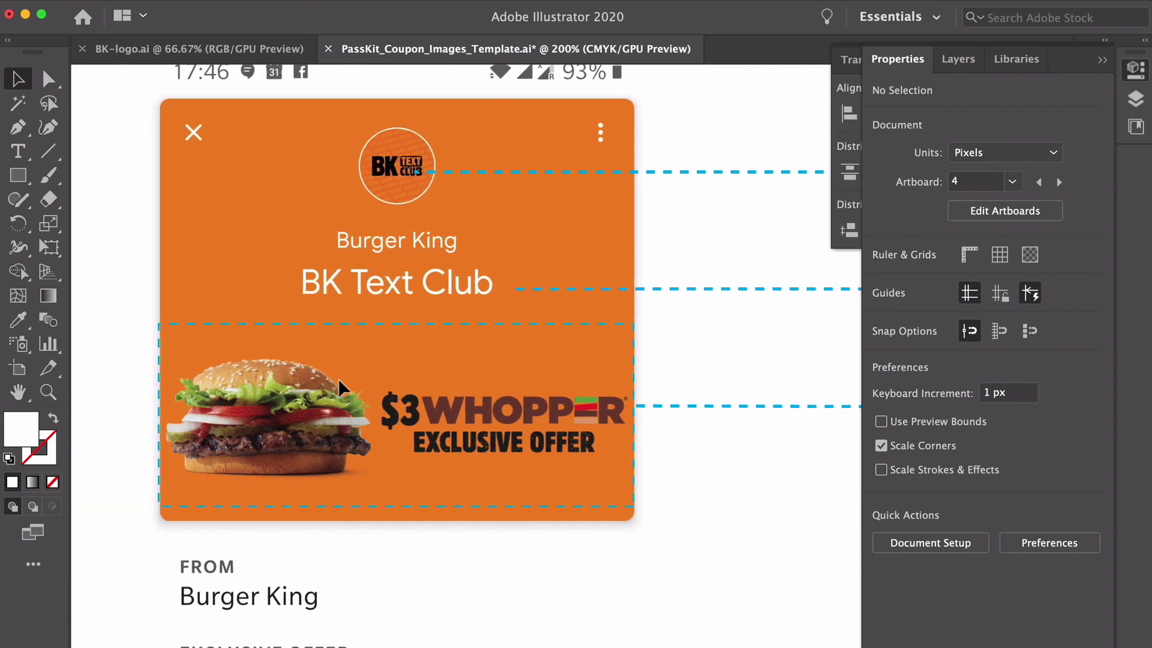
scroll(339, 379, "right", 1)
scroll(338, 380, "right", 15)
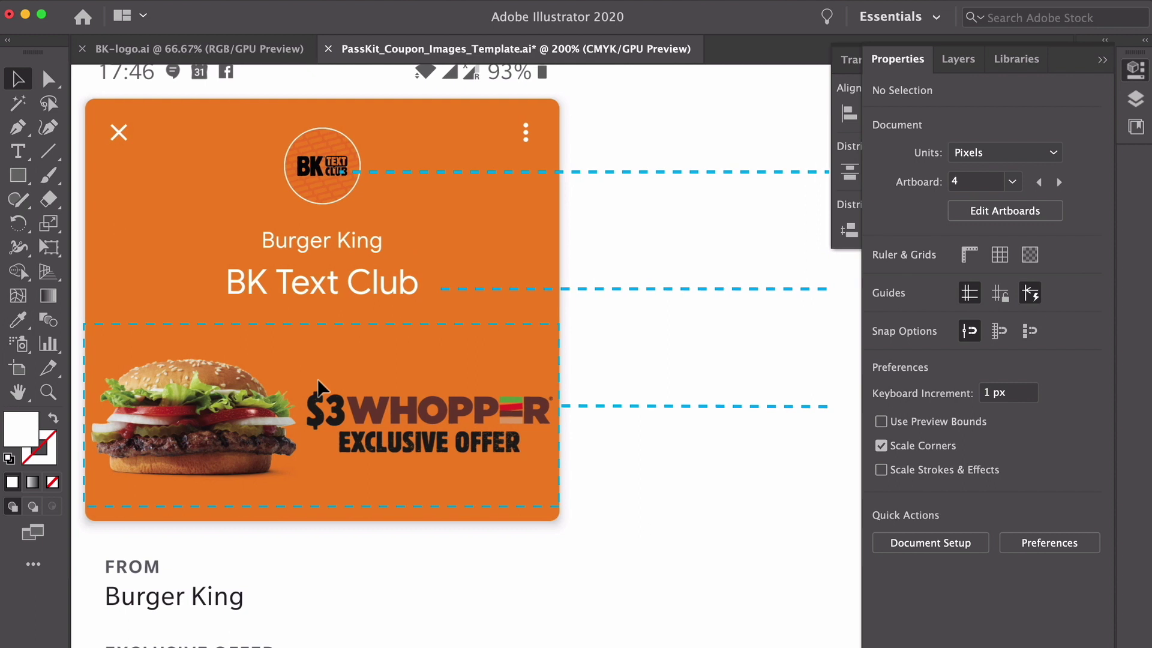
scroll(321, 376, "right", 10)
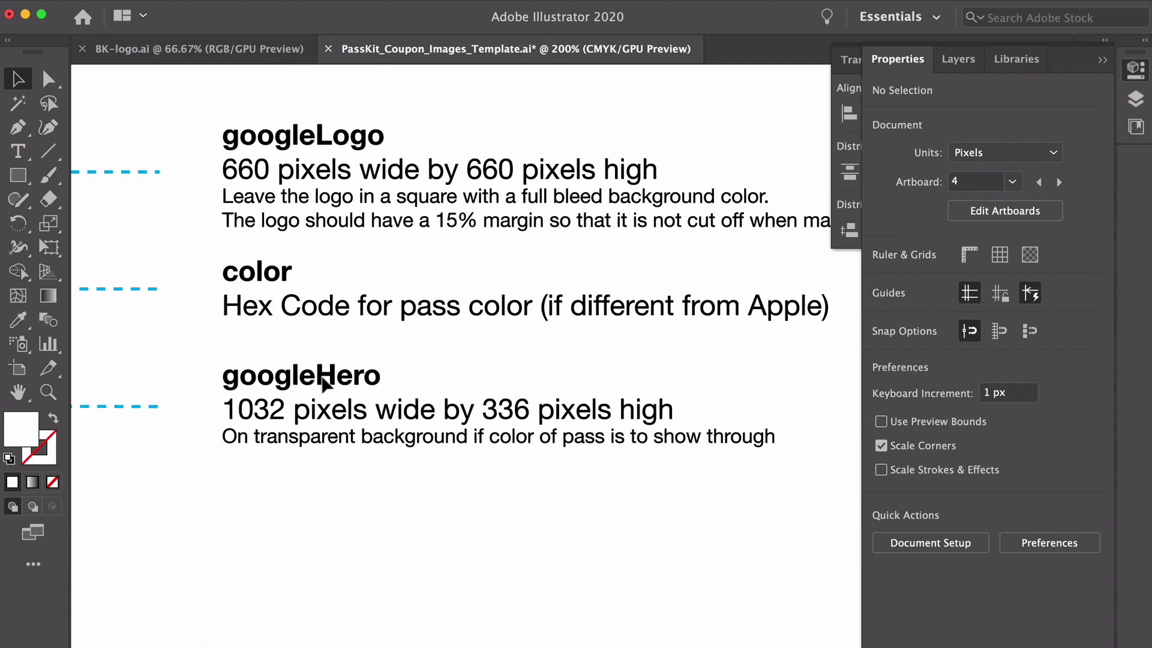
- Zoom out and select the 660×660 px googleLogo artboard with the Artboard tool
key("ctrl+minus")
key("ctrl+minus")
key("ctrl+minus")
key("ctrl+minus")
left_click(18, 369)
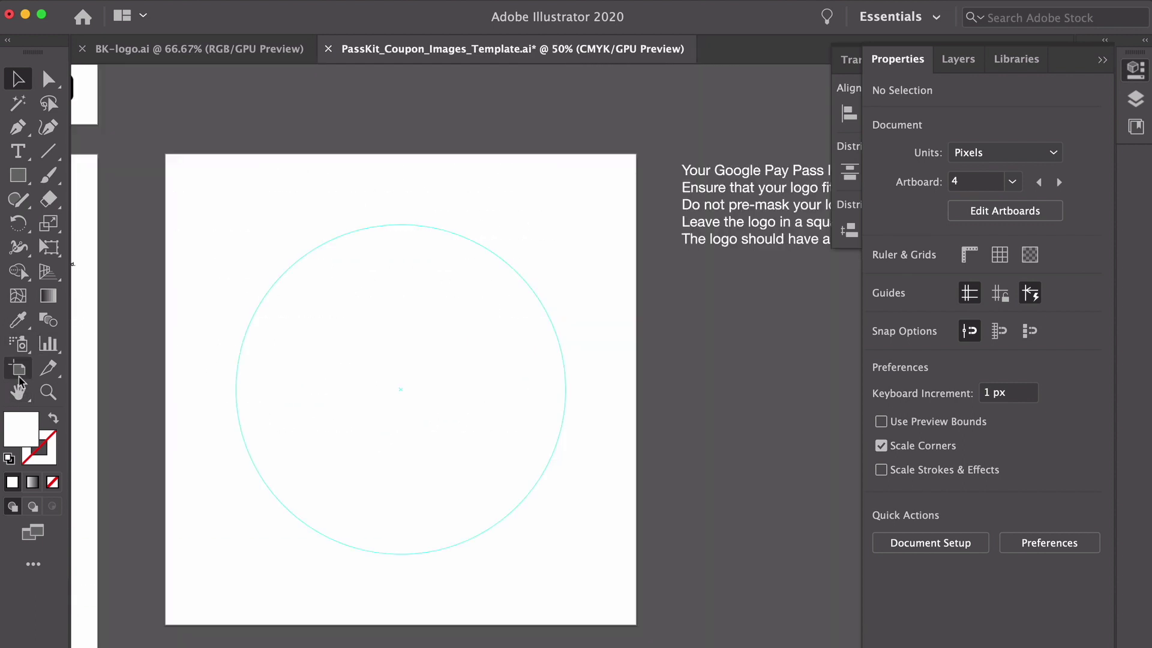
left_click(453, 219)
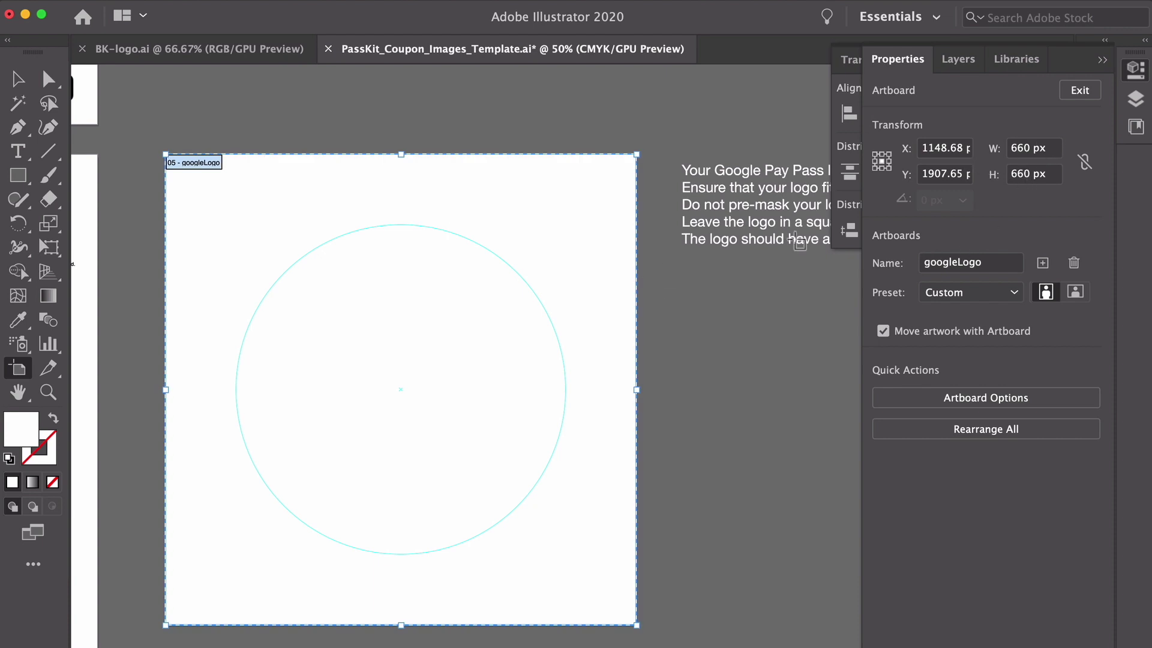
key("super+minus")
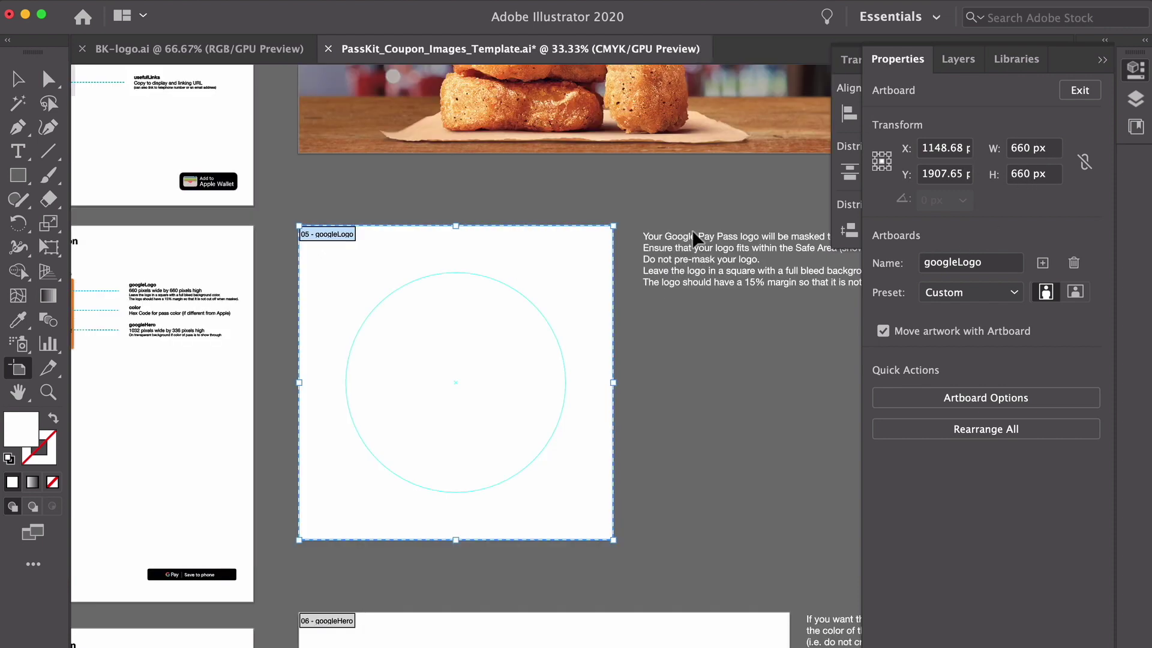
scroll(694, 232, "right", 3)
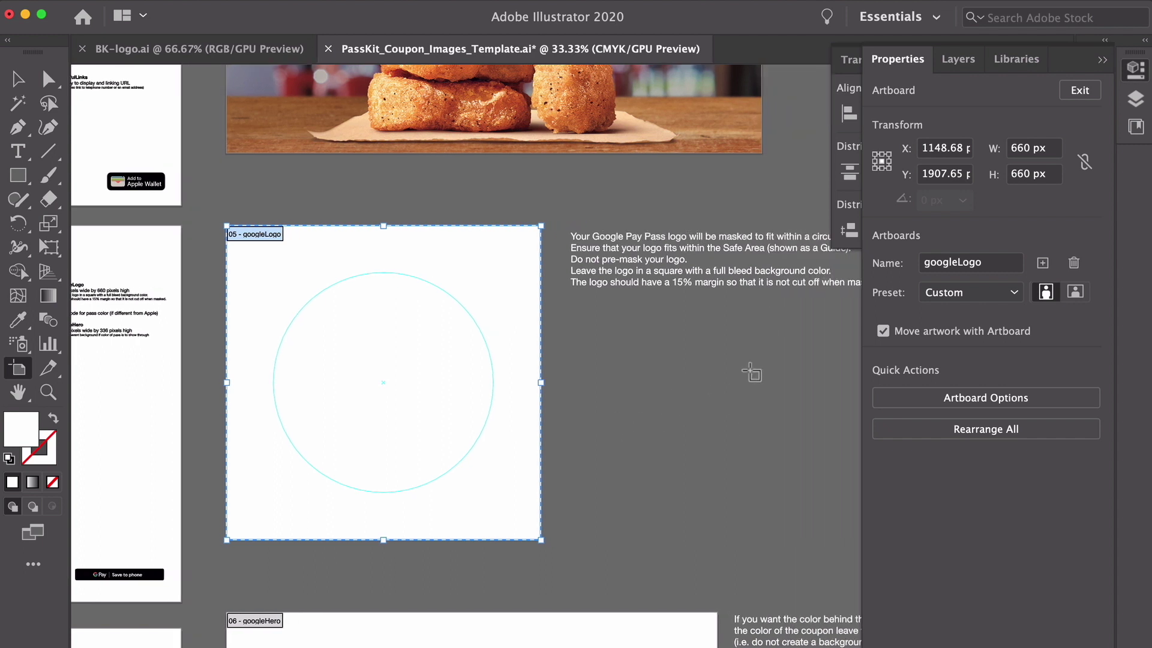
scroll(650, 305, "right", 1)
scroll(650, 304, "right", 2)
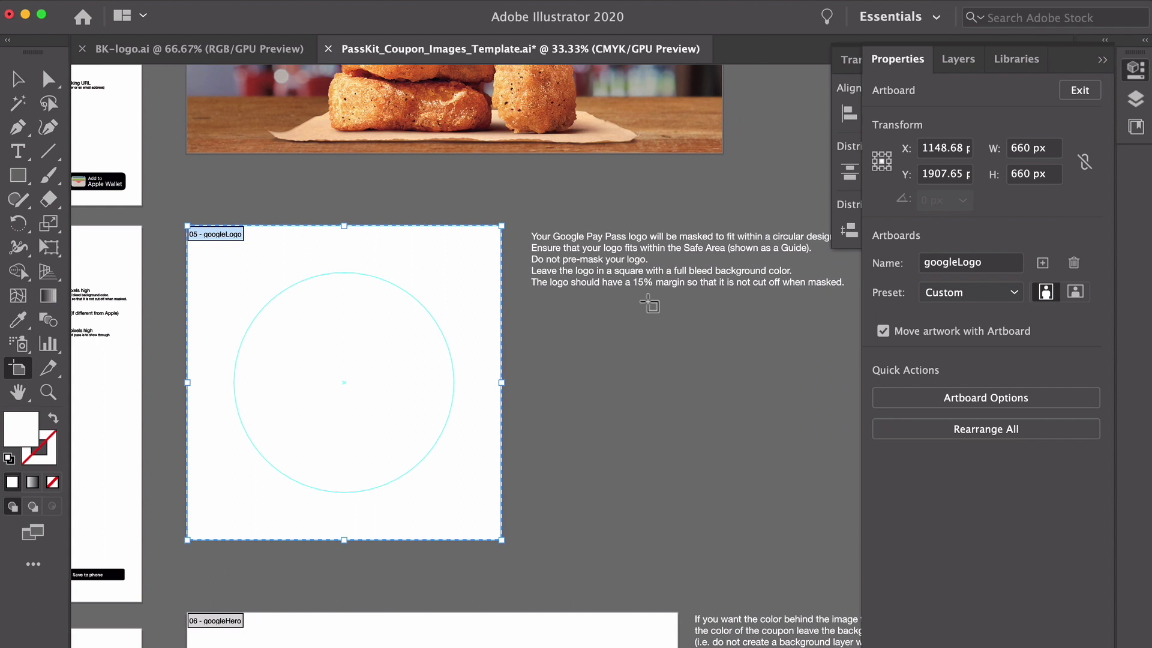
- Paste a copy of the Burger King logo onto the googleLogo artboard and centre it in the circle
left_click(16, 79)
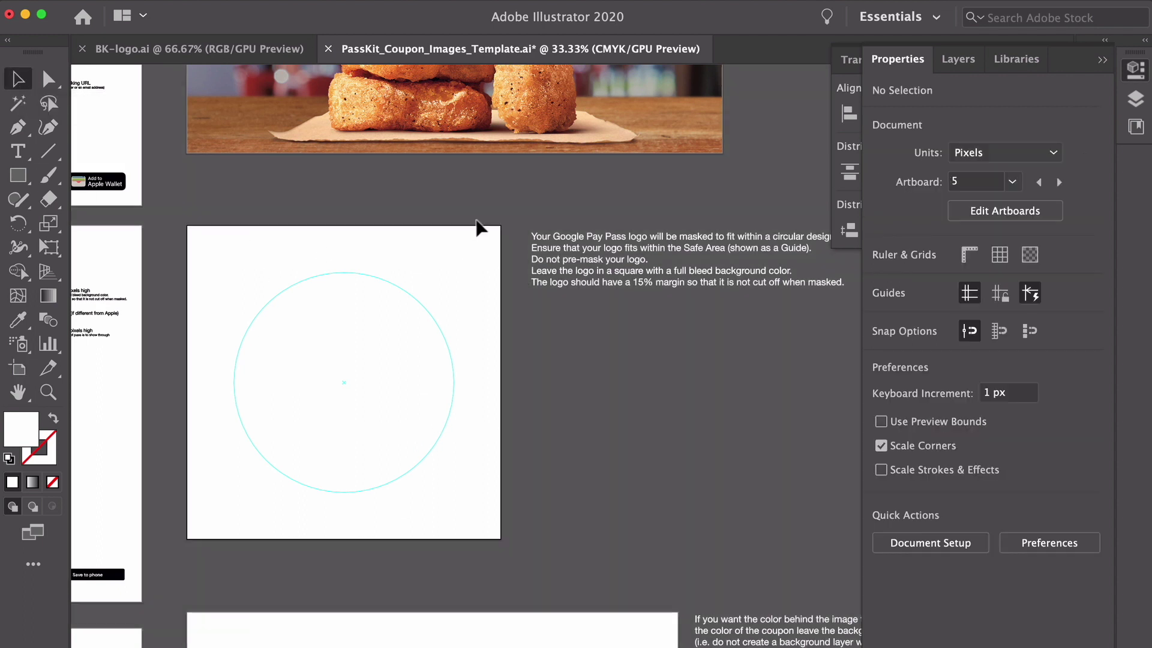
scroll(474, 231, "up", 5)
scroll(473, 240, "up", 6)
left_click(195, 199)
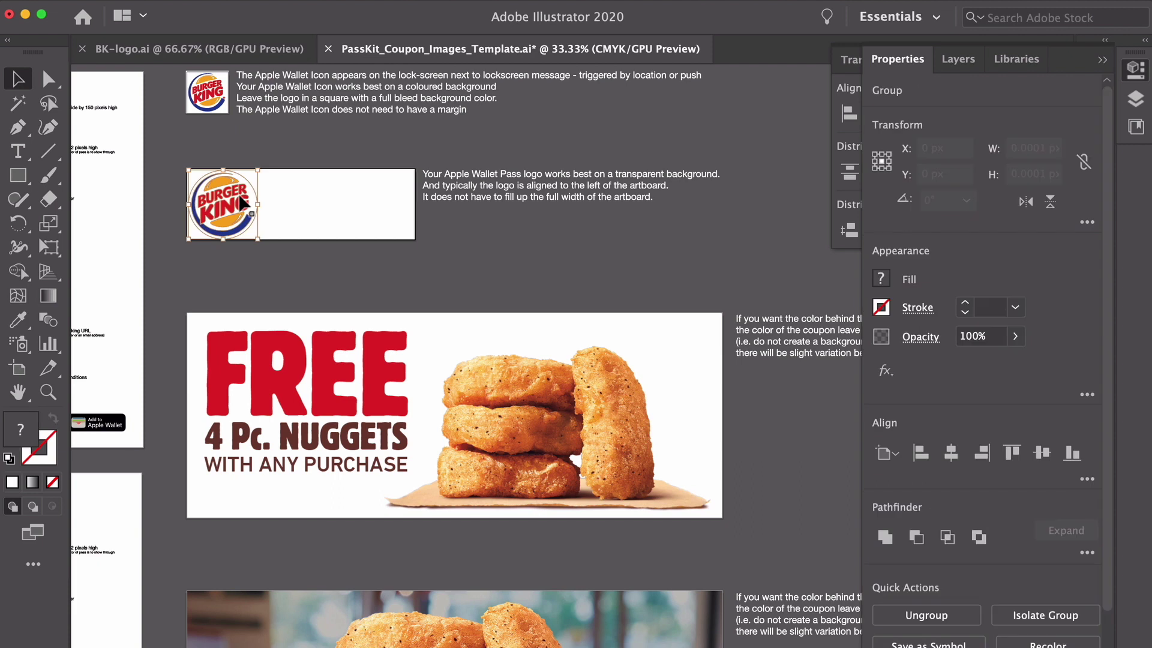
scroll(242, 204, "down", 14)
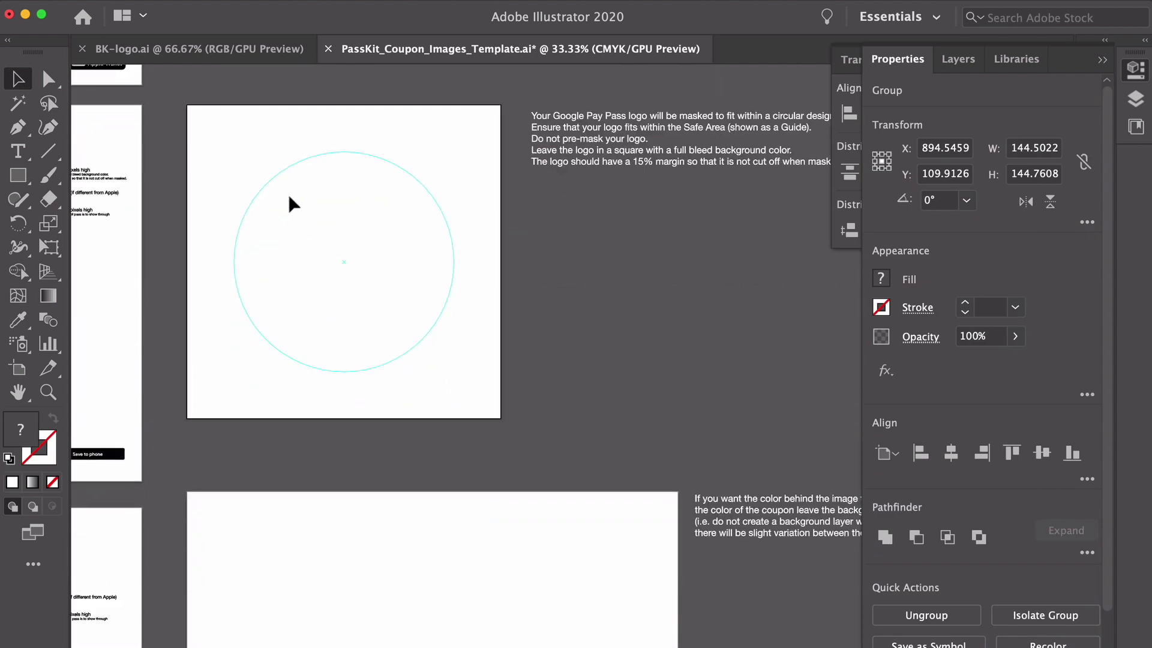
left_click(287, 192)
key("ctrl+v")
left_click_drag(287, 192, 553, 383)
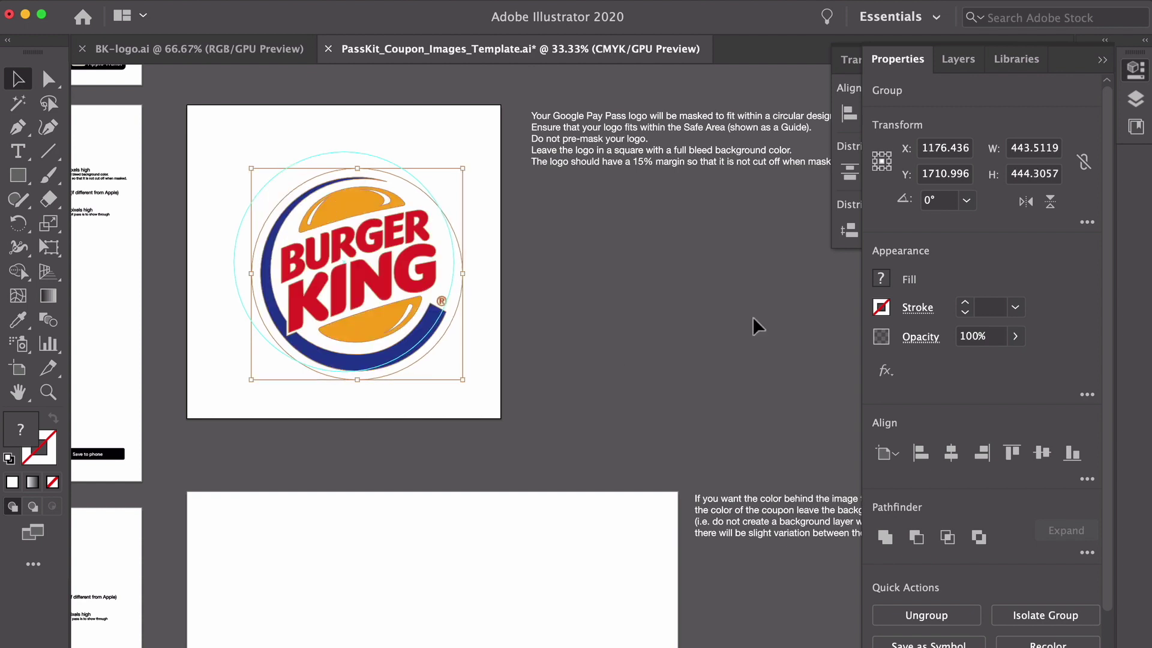
left_click(949, 457)
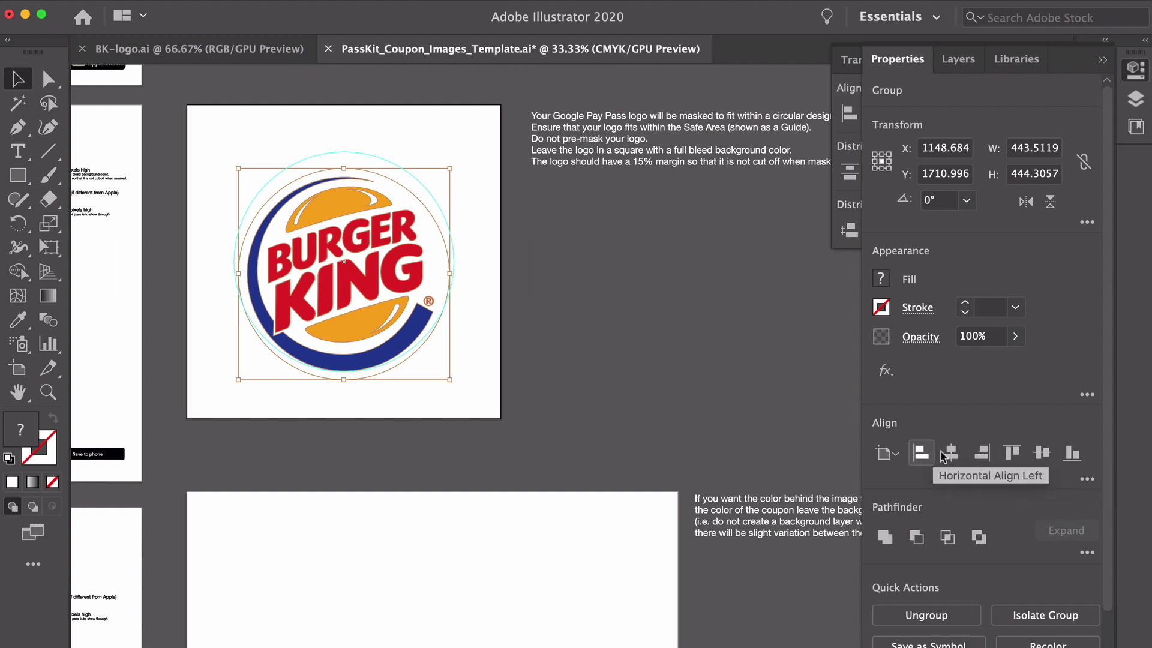
left_click(1043, 457)
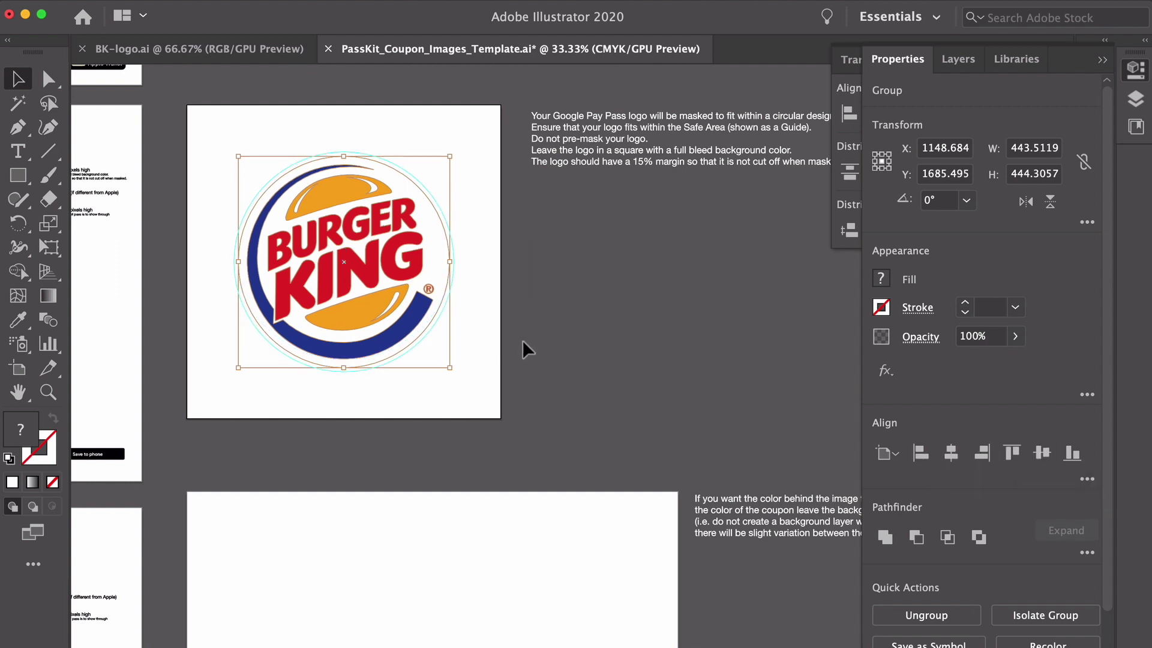
- Enlarge the logo to about 470.7×471.5 px and recentre it horizontally and vertically
left_click(523, 340)
left_click(338, 282)
left_click_drag(451, 371, 464, 383)
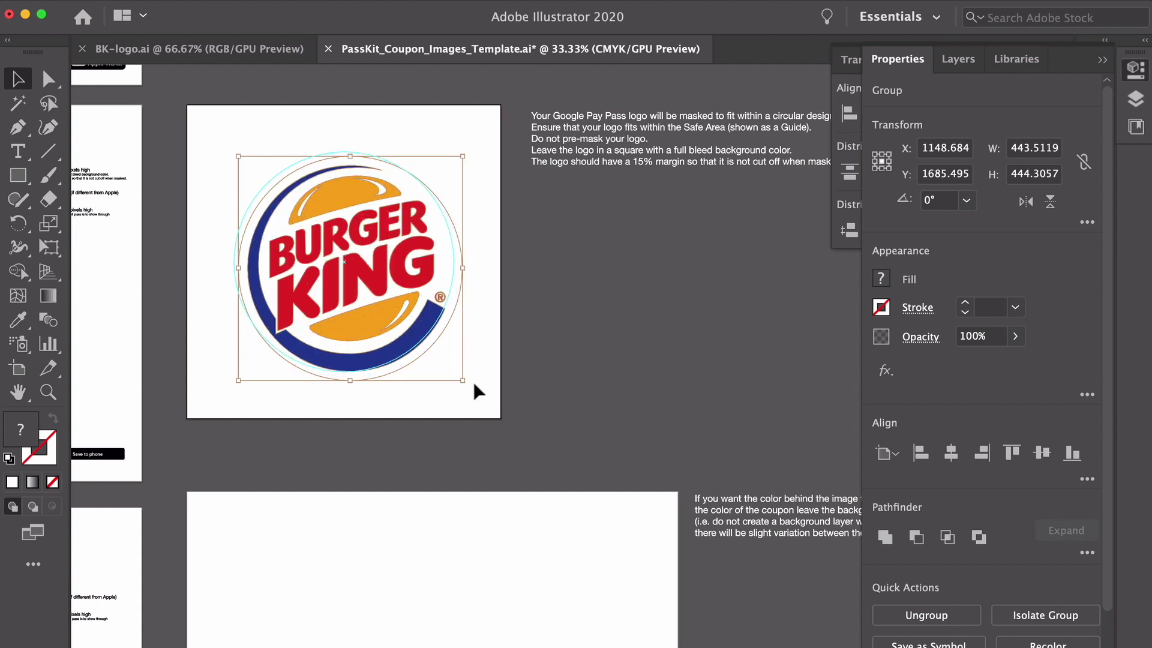
left_click(948, 461)
left_click(1042, 453)
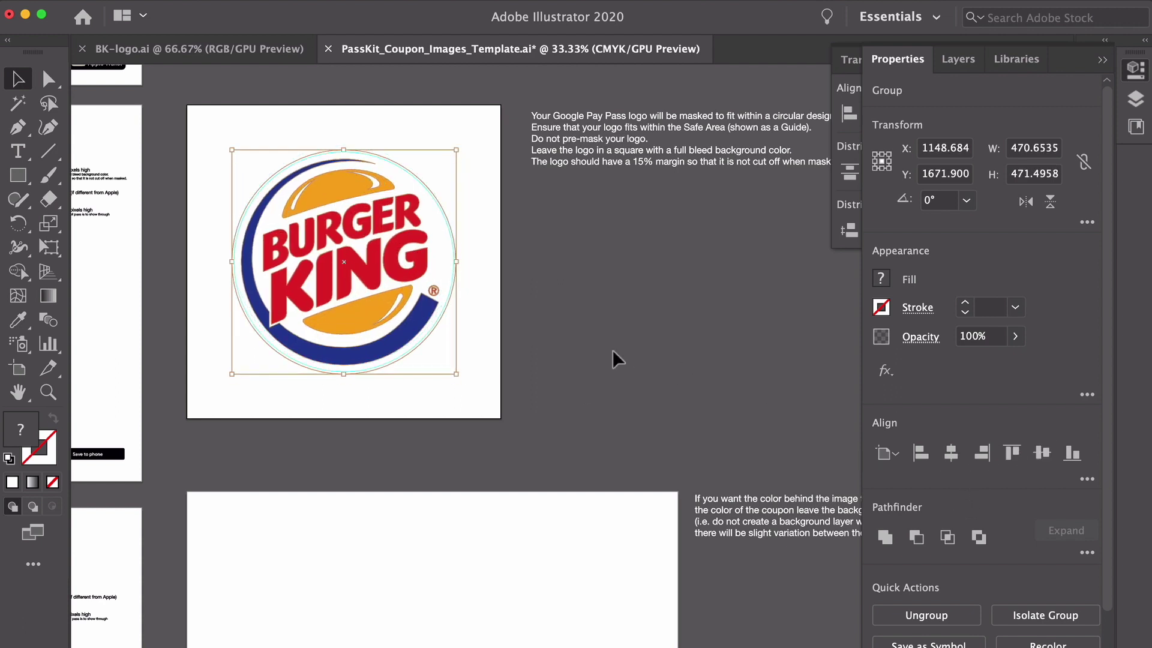
left_click(526, 273)
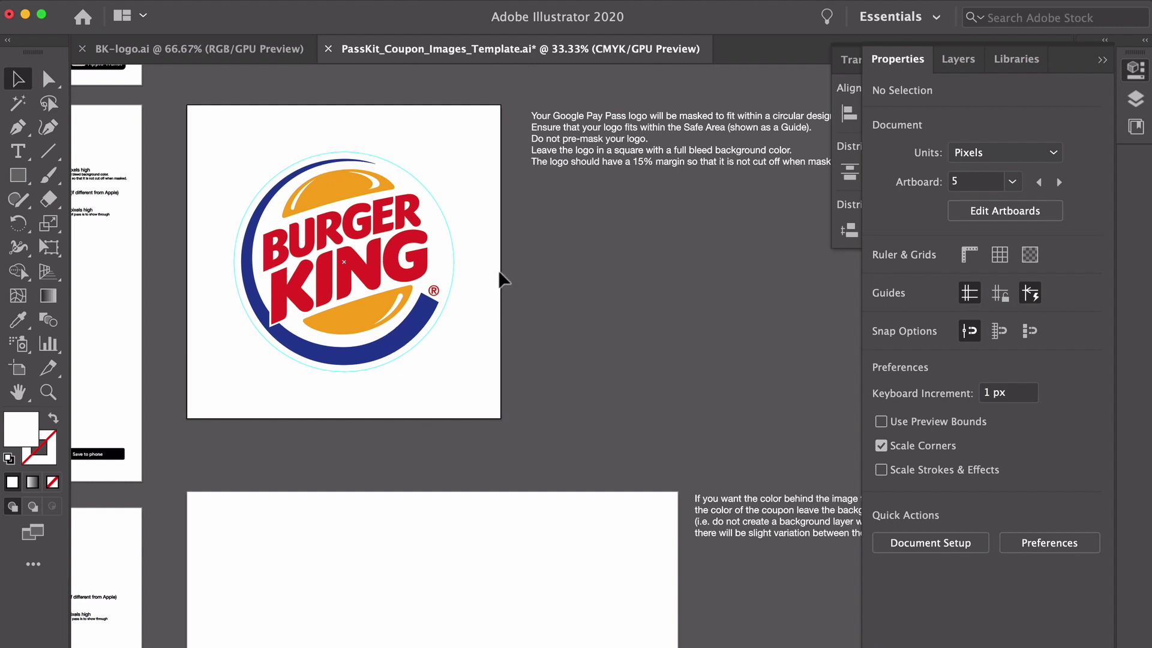
- Draw a white rectangle over the googleLogo artboard and send it behind the logo
left_click(18, 176)
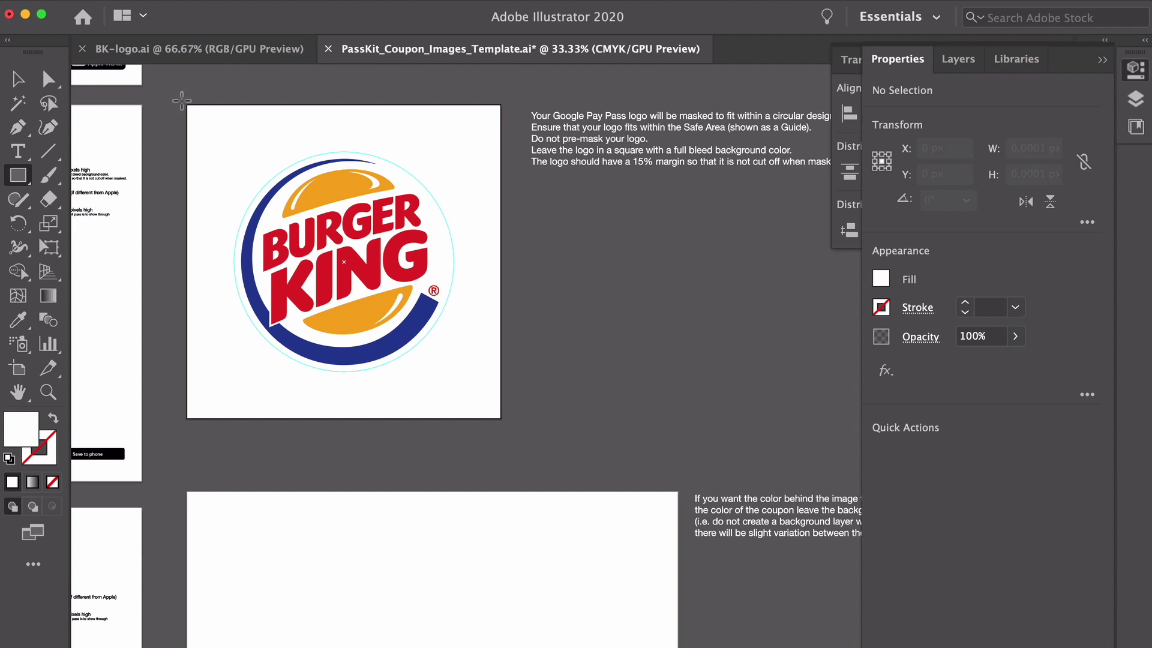
left_click_drag(181, 100, 522, 427)
key("F7")
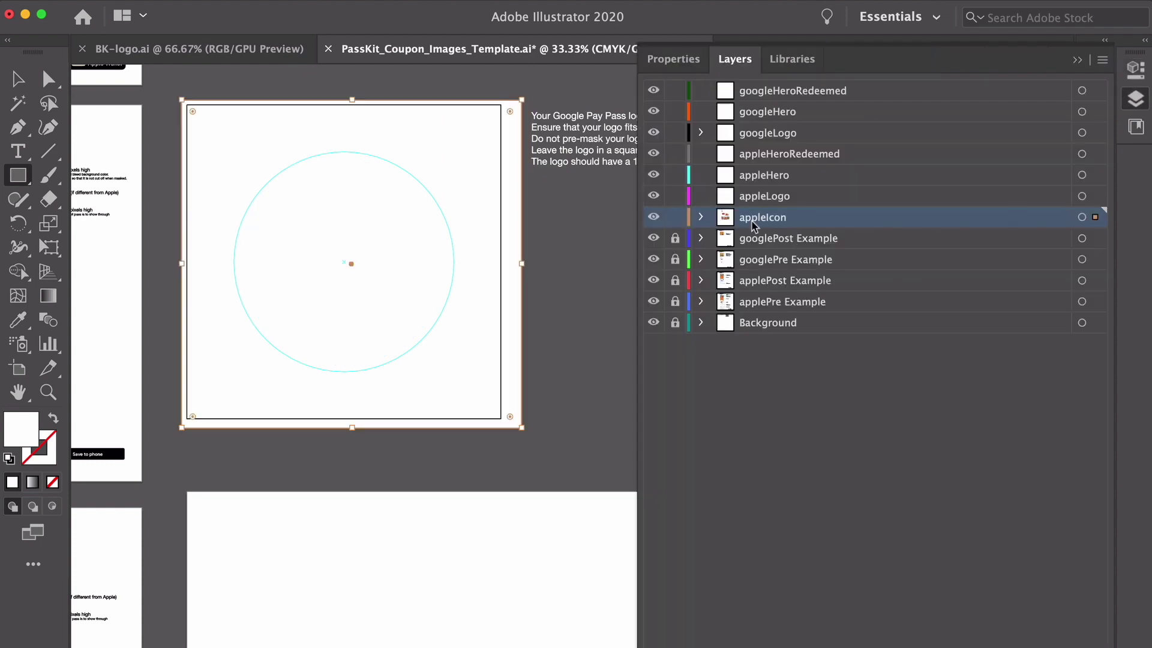
left_click(700, 217)
key("v")
- Snap the rectangle's four edges to the artboard bounds, about 679×673 px, and collapse Layers
left_click_drag(521, 264, 504, 265)
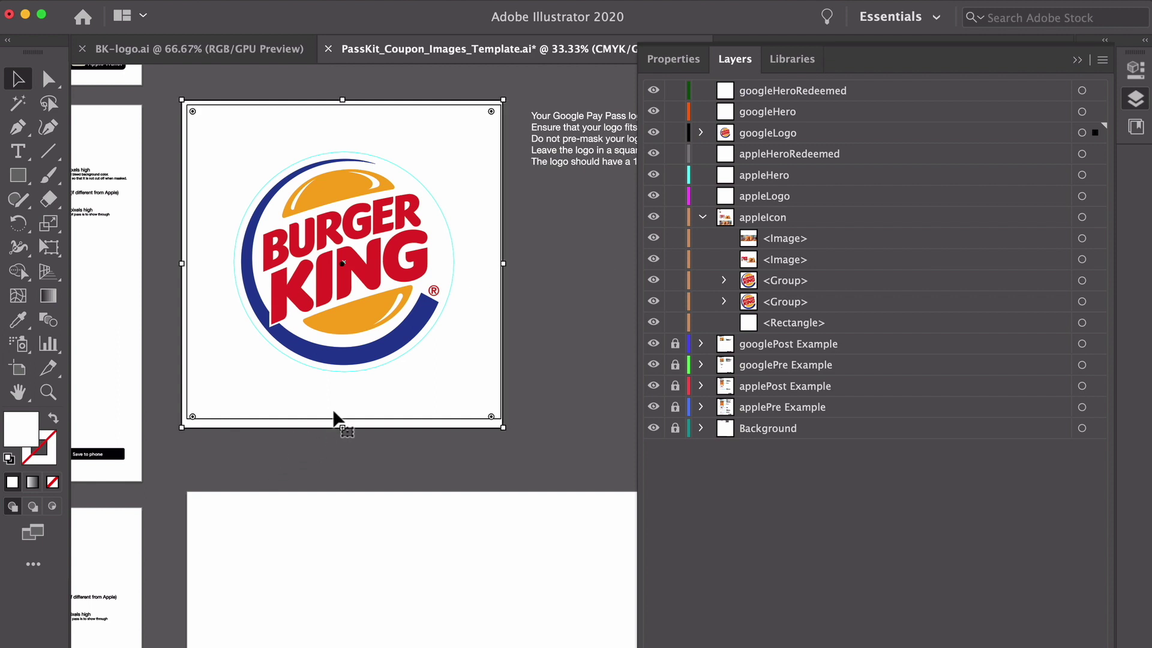
left_click_drag(344, 431, 343, 423)
left_click_drag(182, 260, 186, 260)
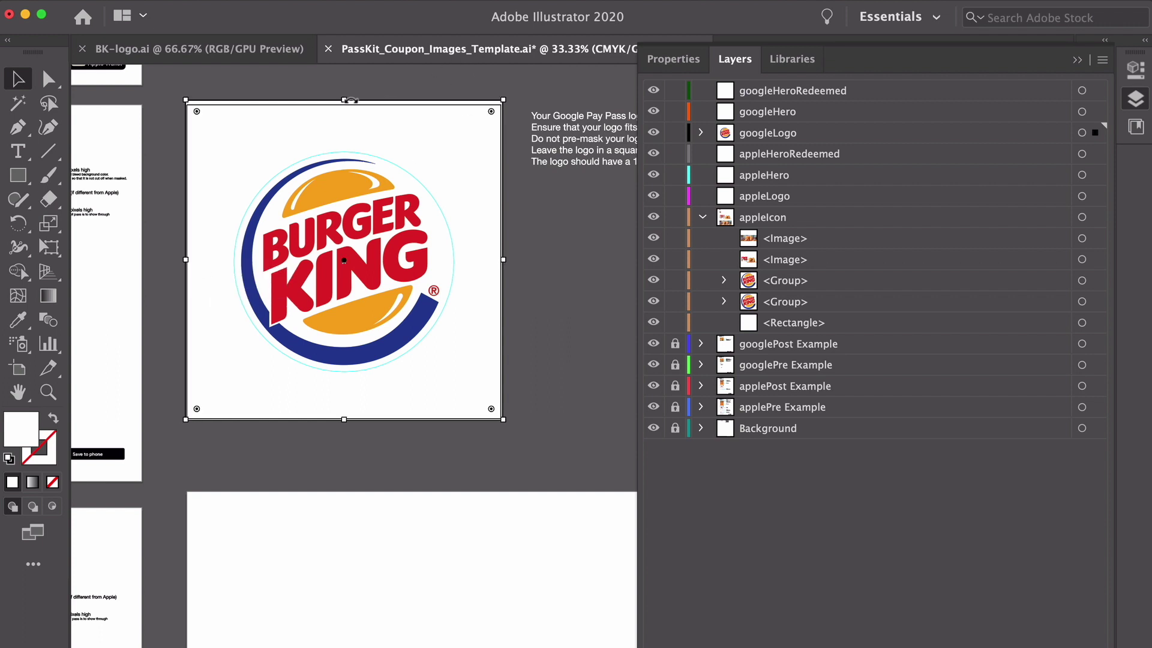
left_click_drag(347, 99, 346, 105)
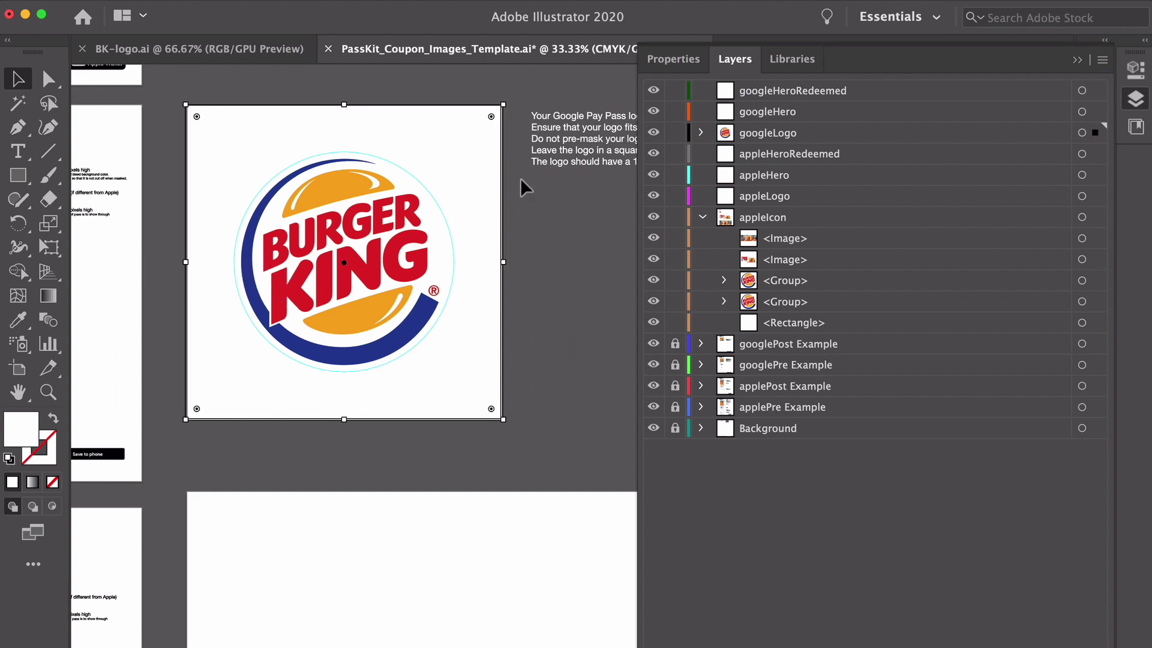
scroll(540, 266, "right", 1)
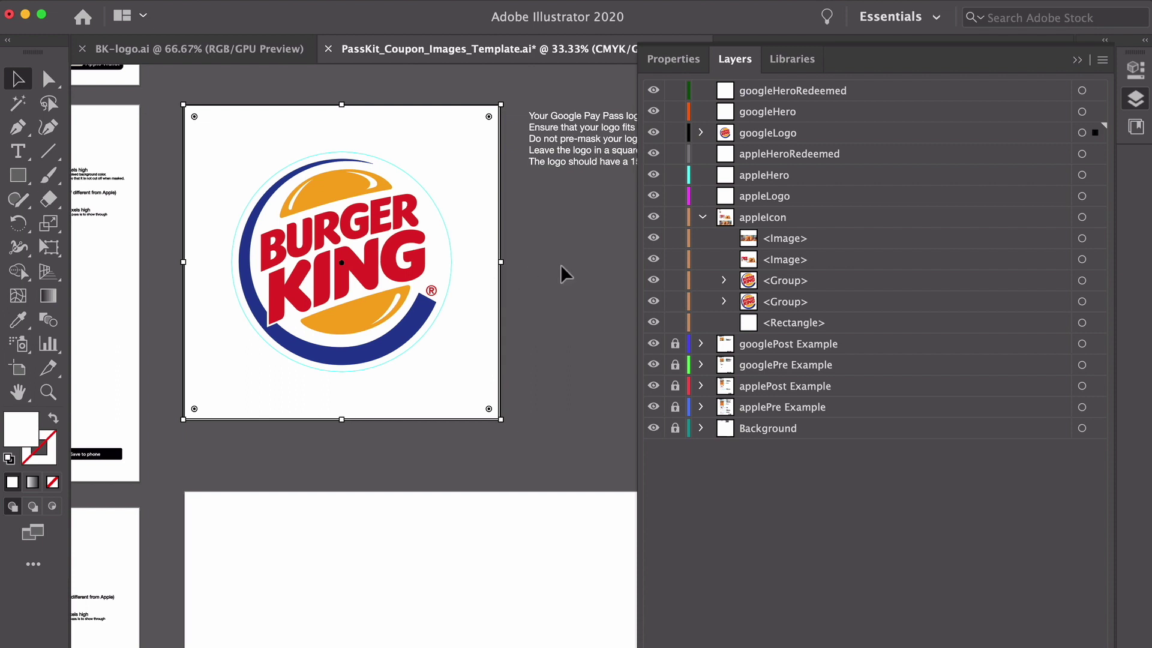
scroll(568, 254, "down", 3)
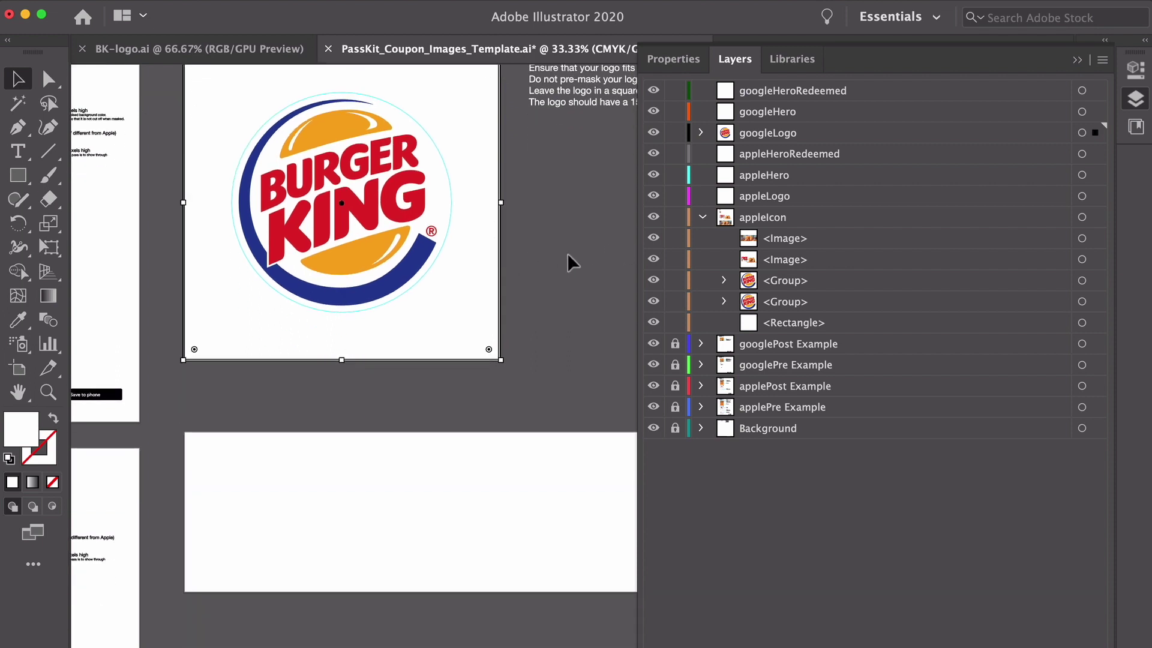
left_click(1079, 60)
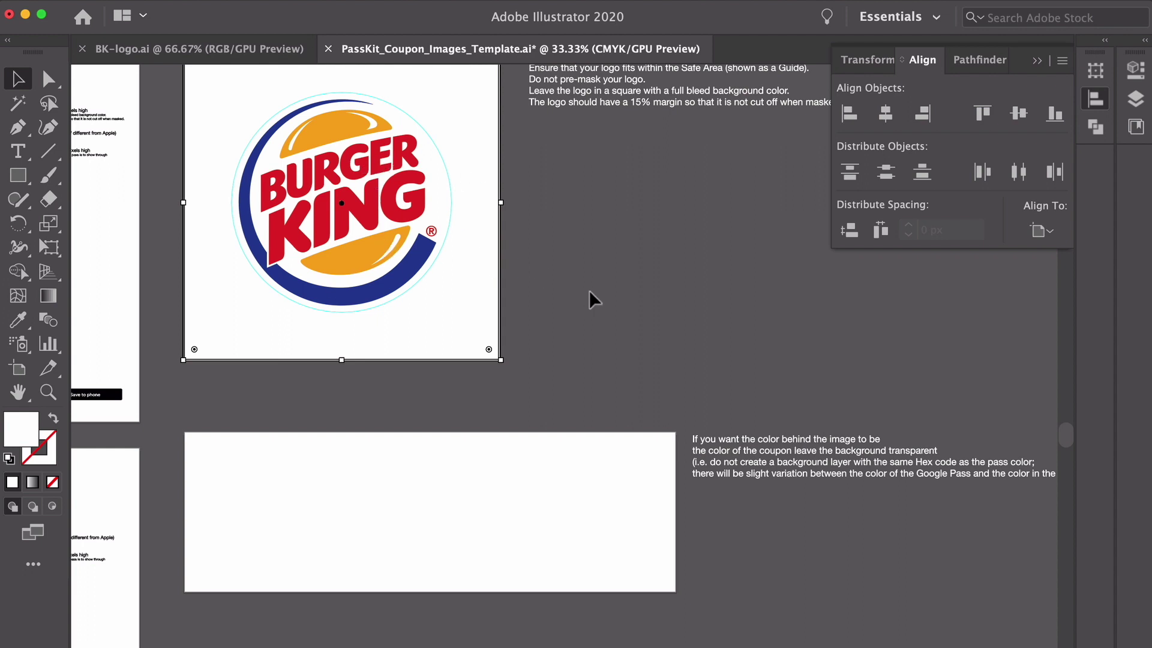
- Select the googleHero artboard with the Artboard tool to view its settings
scroll(589, 291, "down", 8)
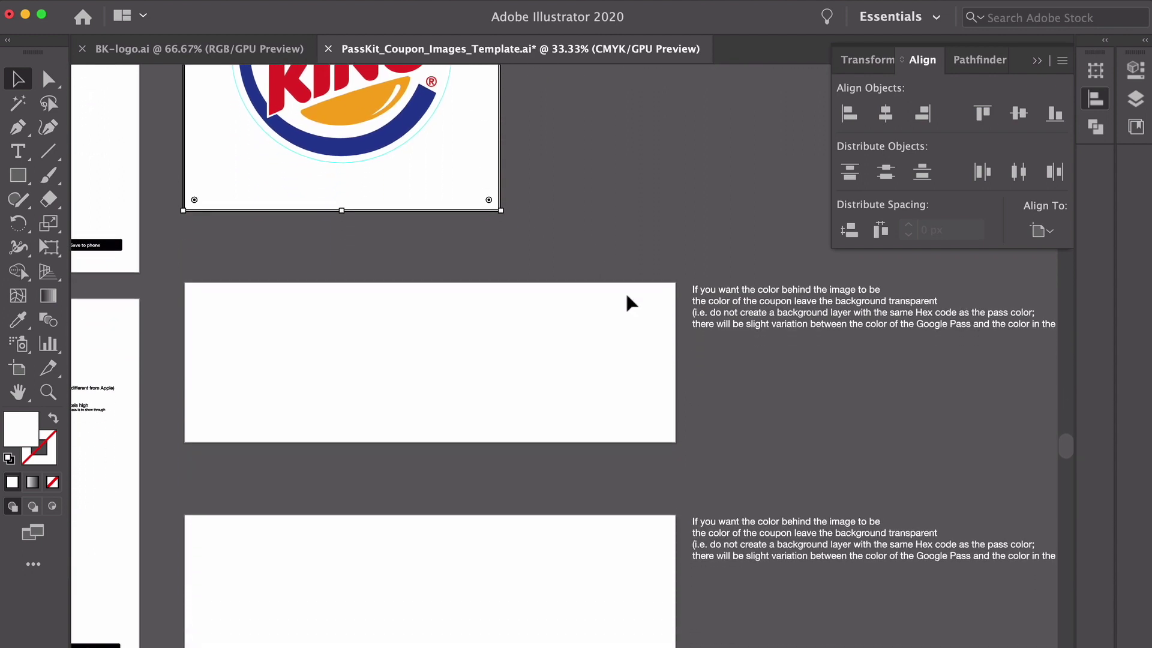
scroll(627, 296, "down", 1)
scroll(626, 342, "down", 5)
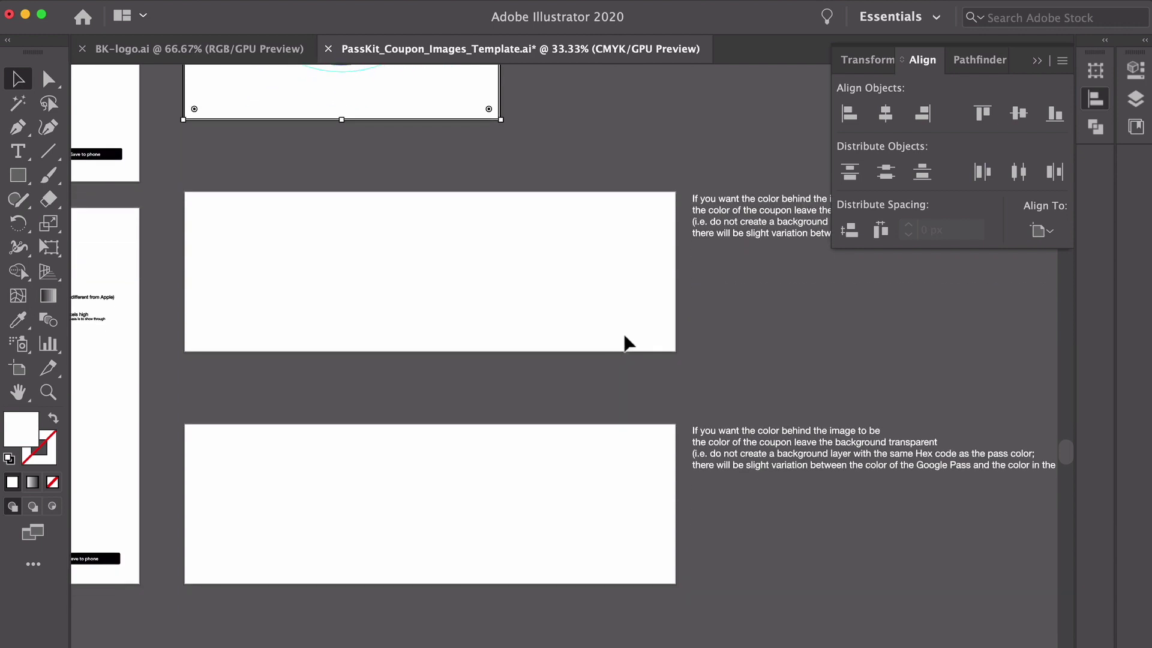
left_click(11, 368)
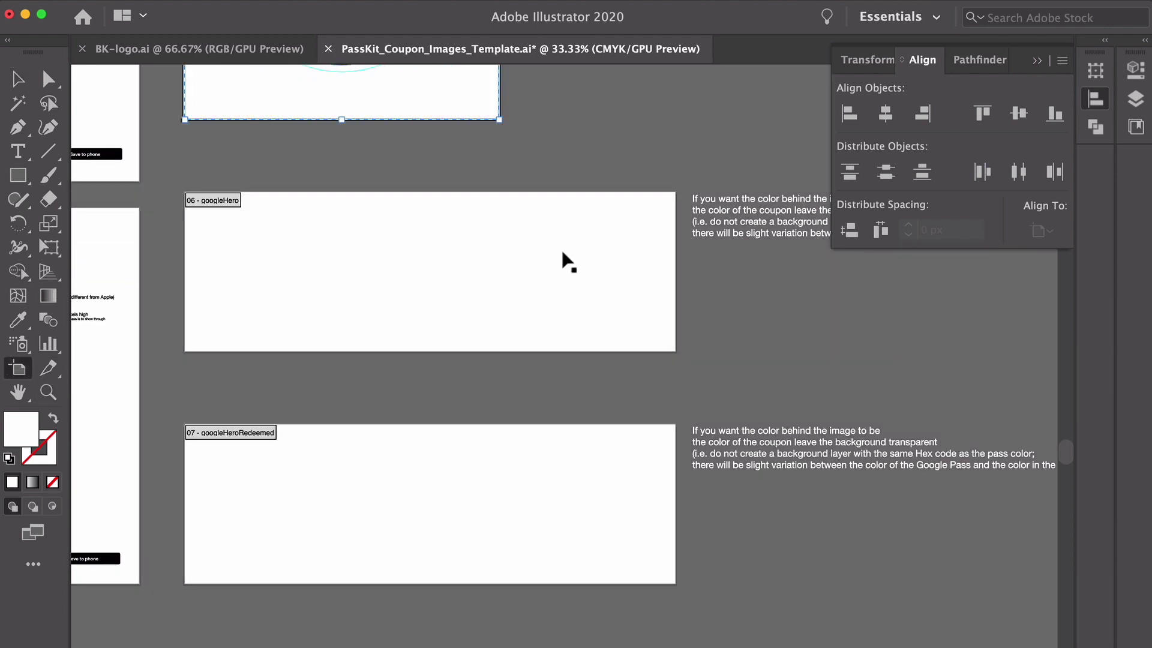
left_click(556, 248)
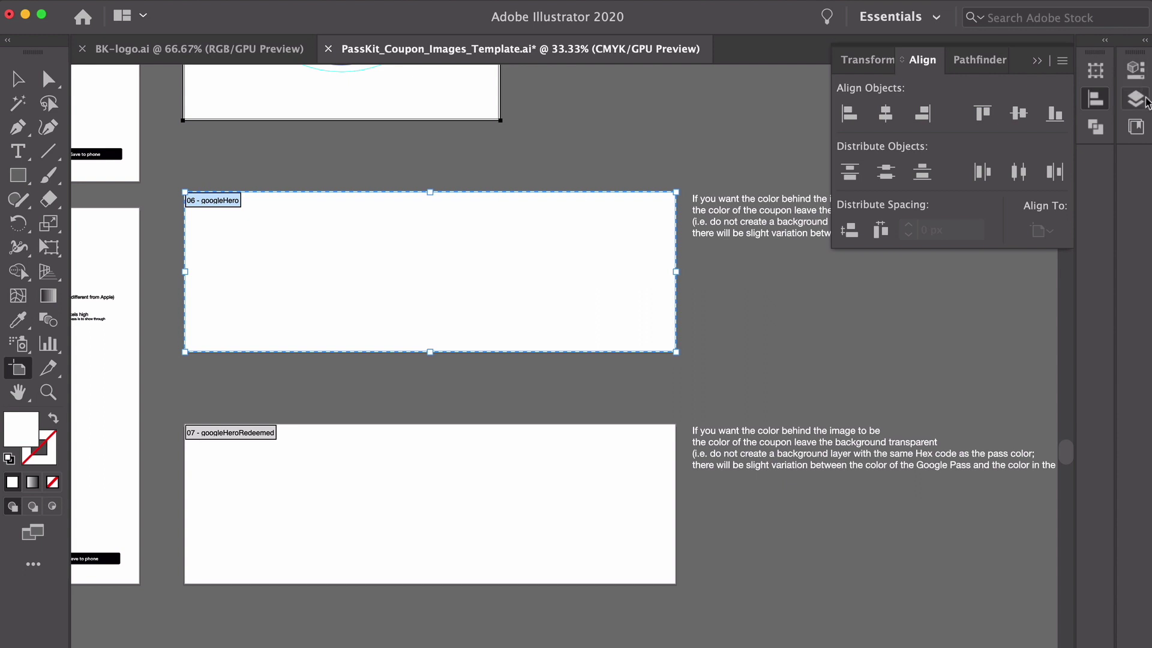
left_click(1136, 70)
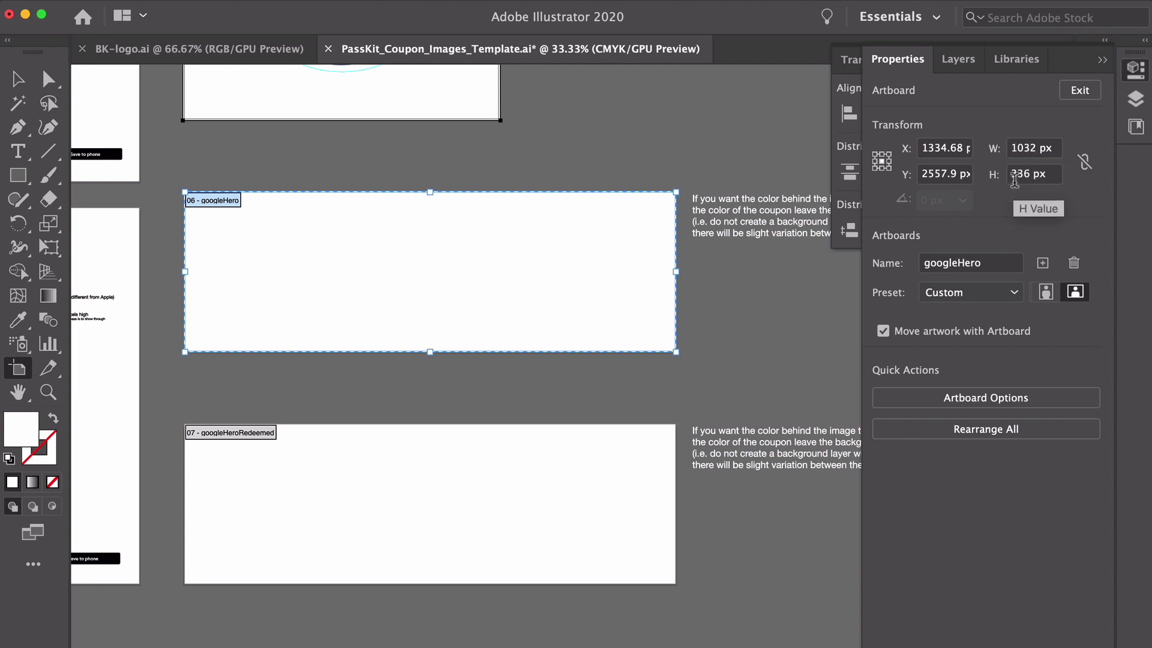
scroll(672, 225, "up", 10)
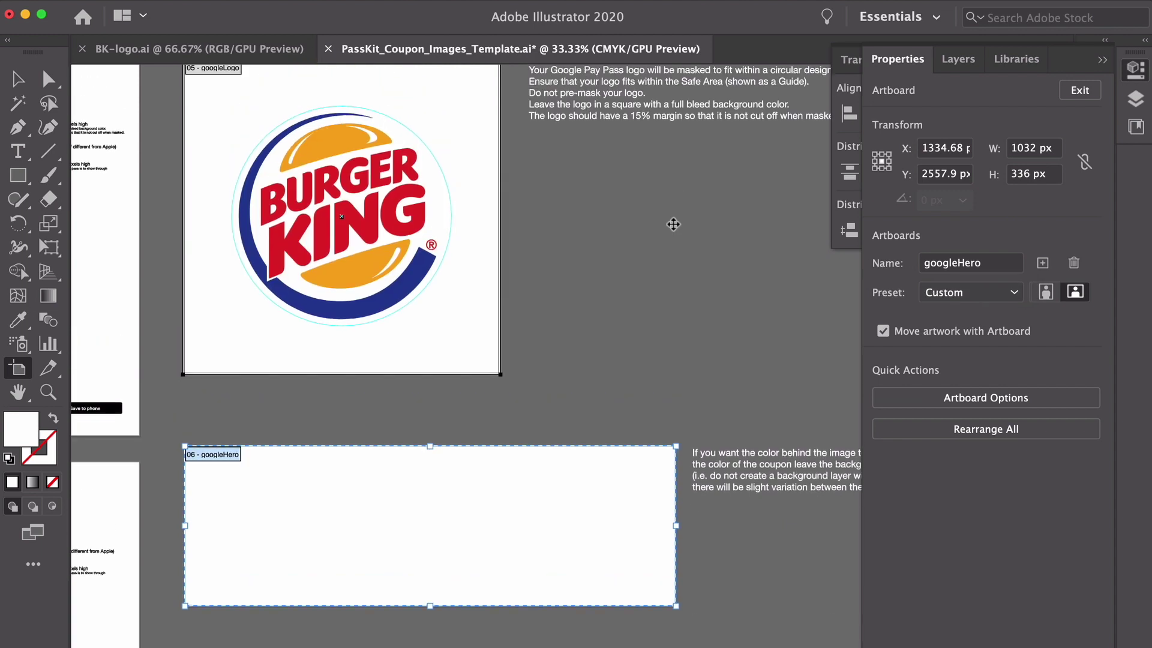
scroll(678, 231, "up", 5)
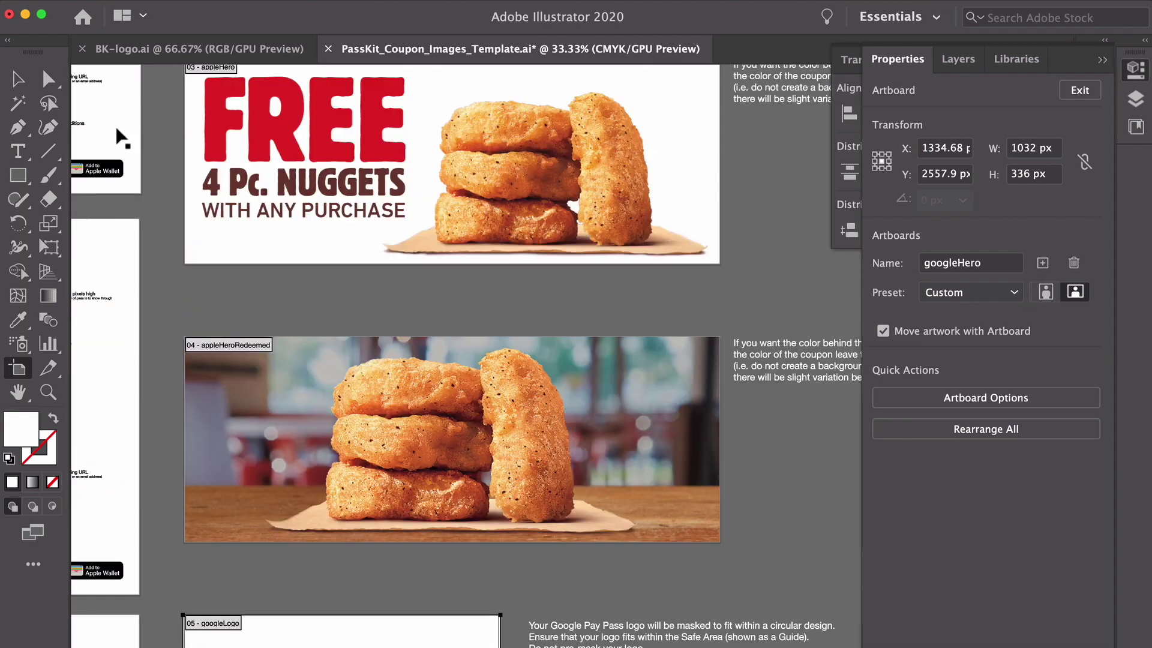
- Paste the FREE nuggets banner onto the coupon artboard, resize it, then delete it
left_click(18, 78)
left_click(499, 169)
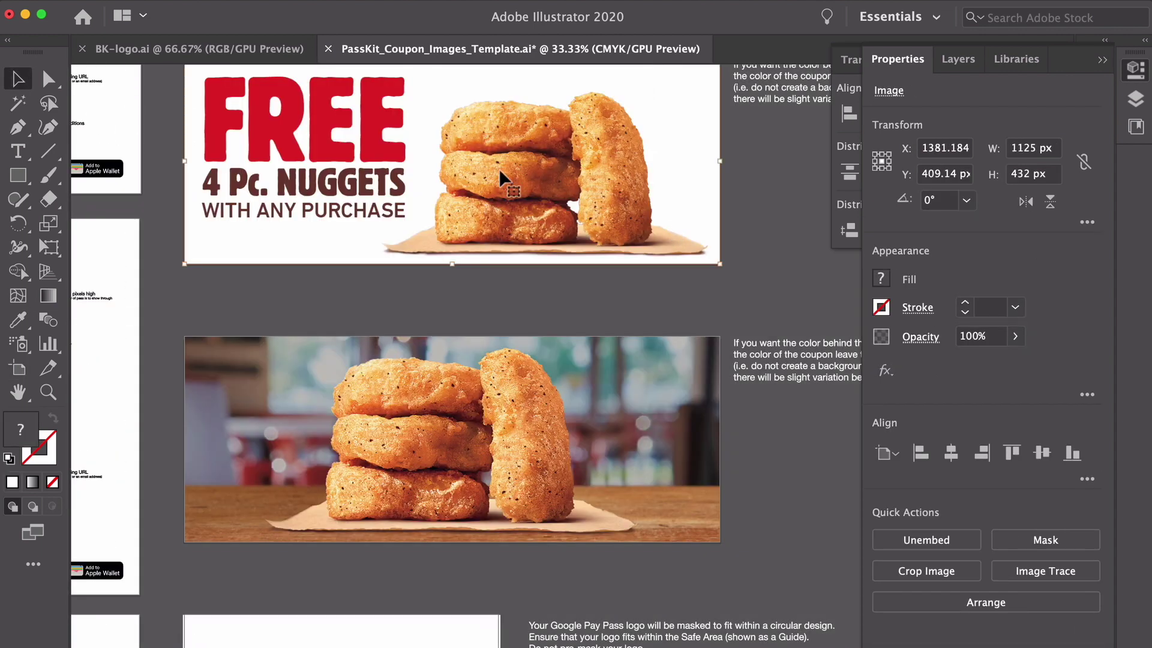
scroll(540, 240, "down", 18)
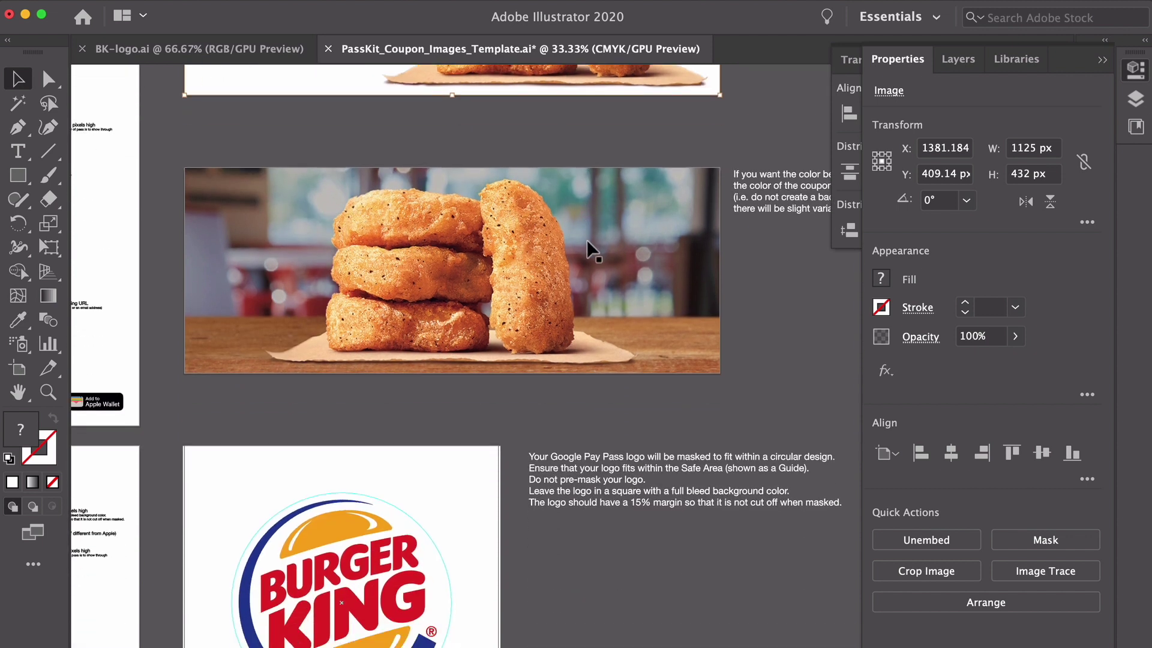
scroll(573, 279, "up", 3)
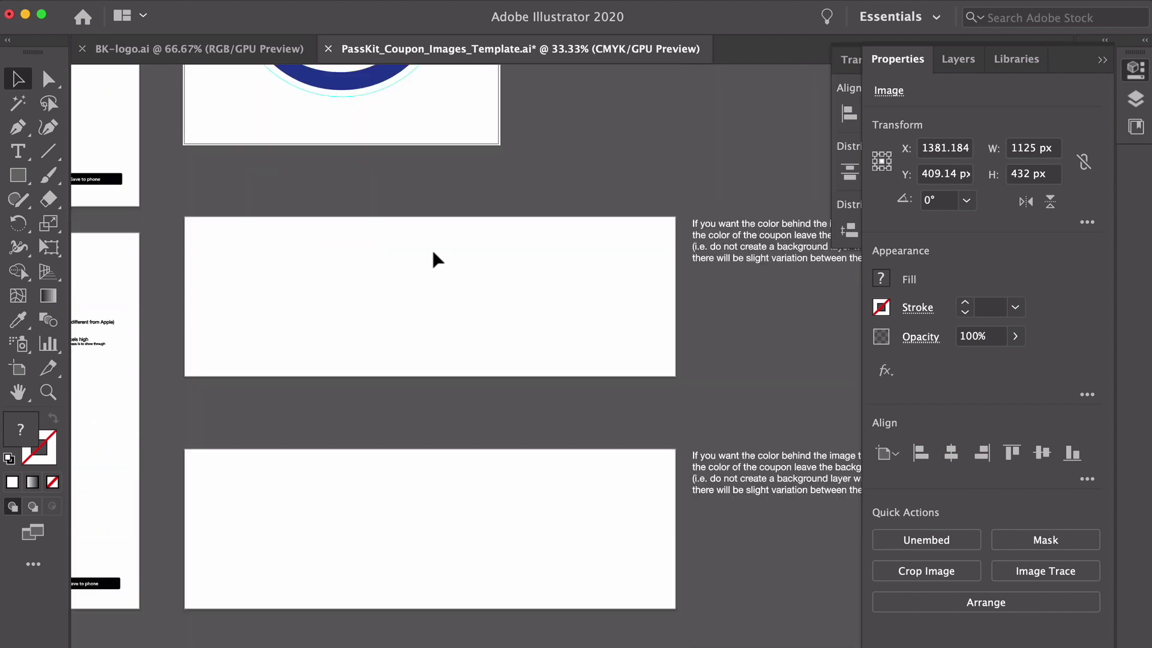
left_click(432, 256)
key("super+v")
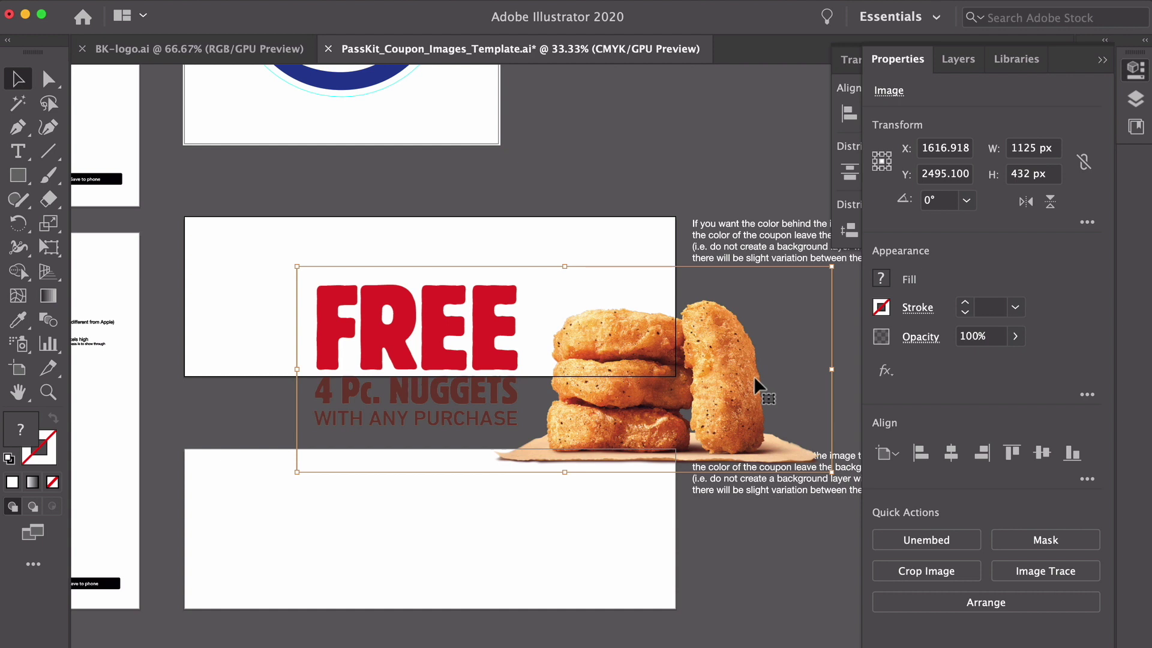
left_click_drag(754, 376, 621, 310)
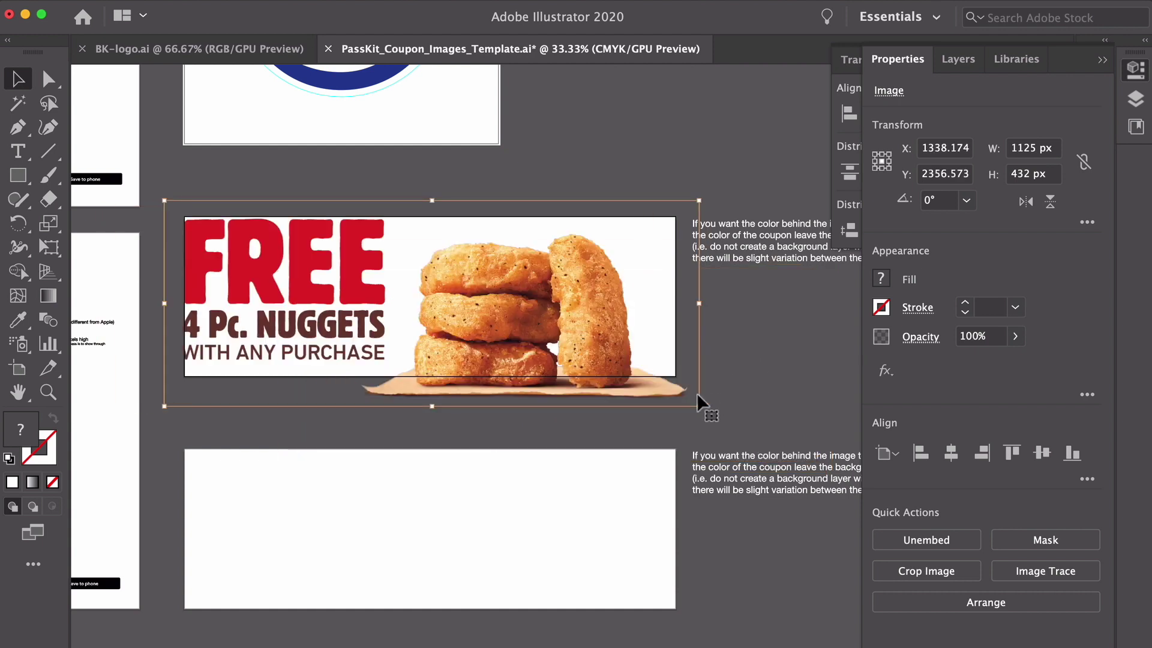
mouse_move(699, 404)
left_mouse_down()
mouse_move(699, 391)
mouse_move(712, 402)
left_mouse_up()
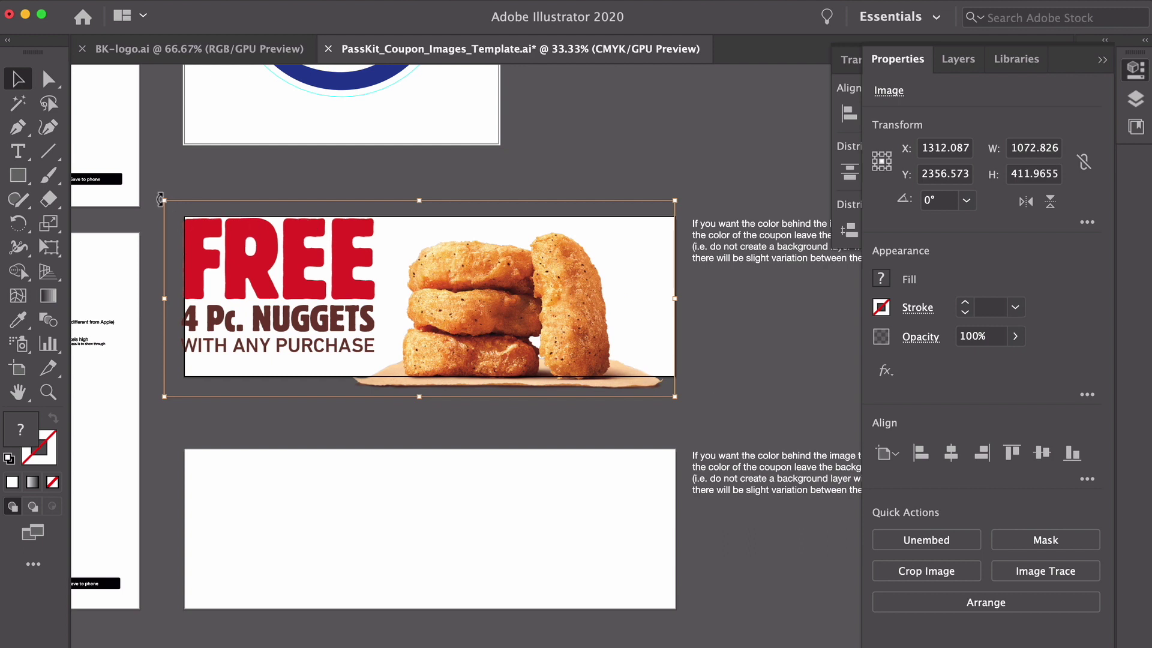
left_click_drag(163, 199, 183, 208)
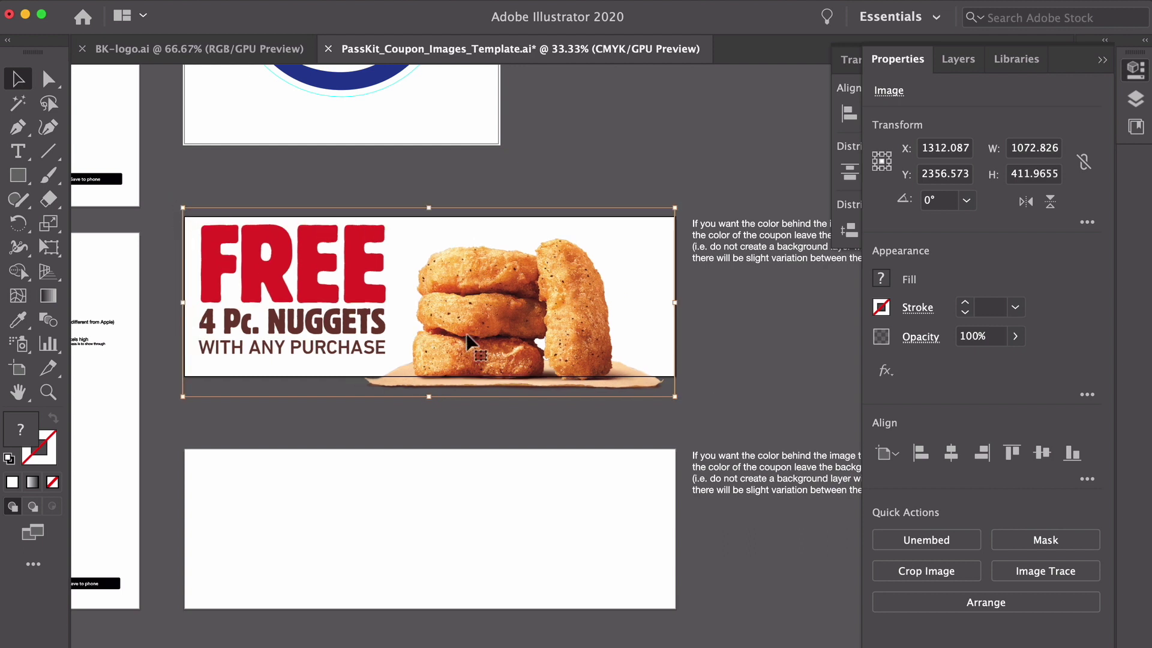
left_click_drag(582, 329, 583, 326)
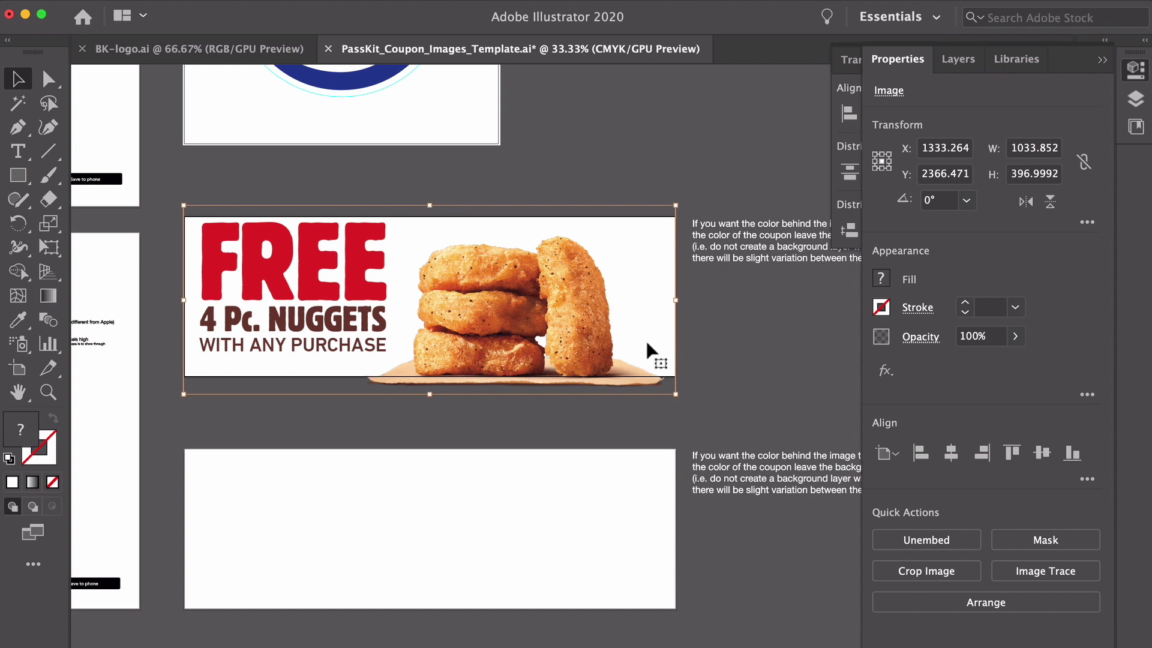
key("Delete")
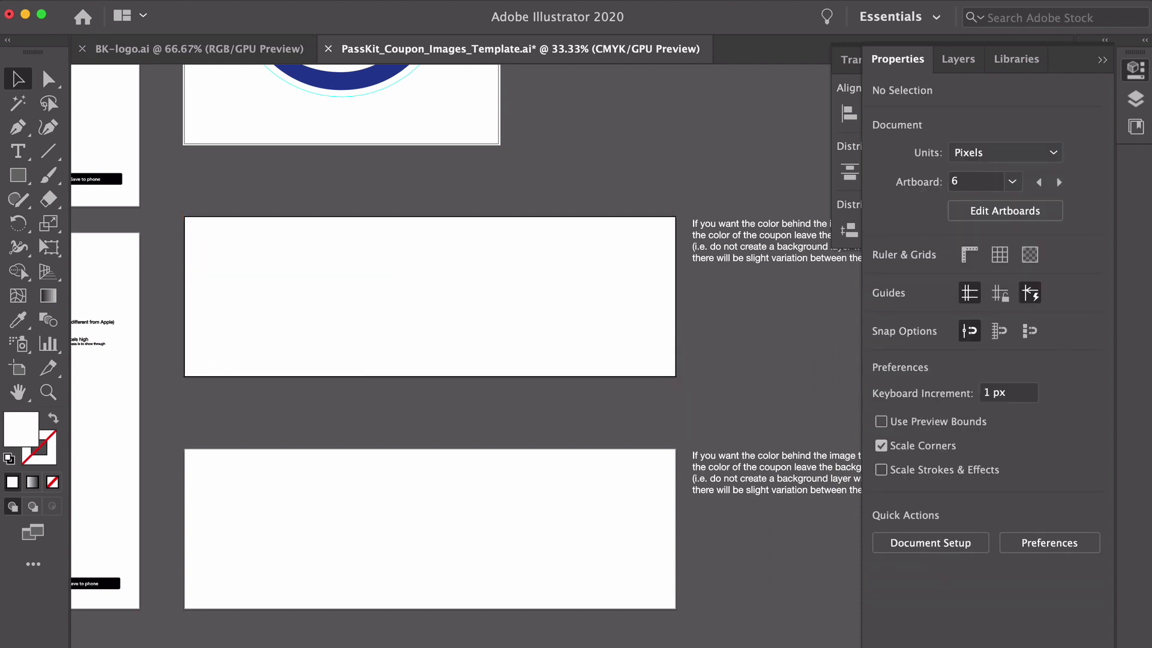
- Place 2-Free_4_Nuggets-Google Hero.png and snap it onto the upper coupon artboard
left_click(123, 1)
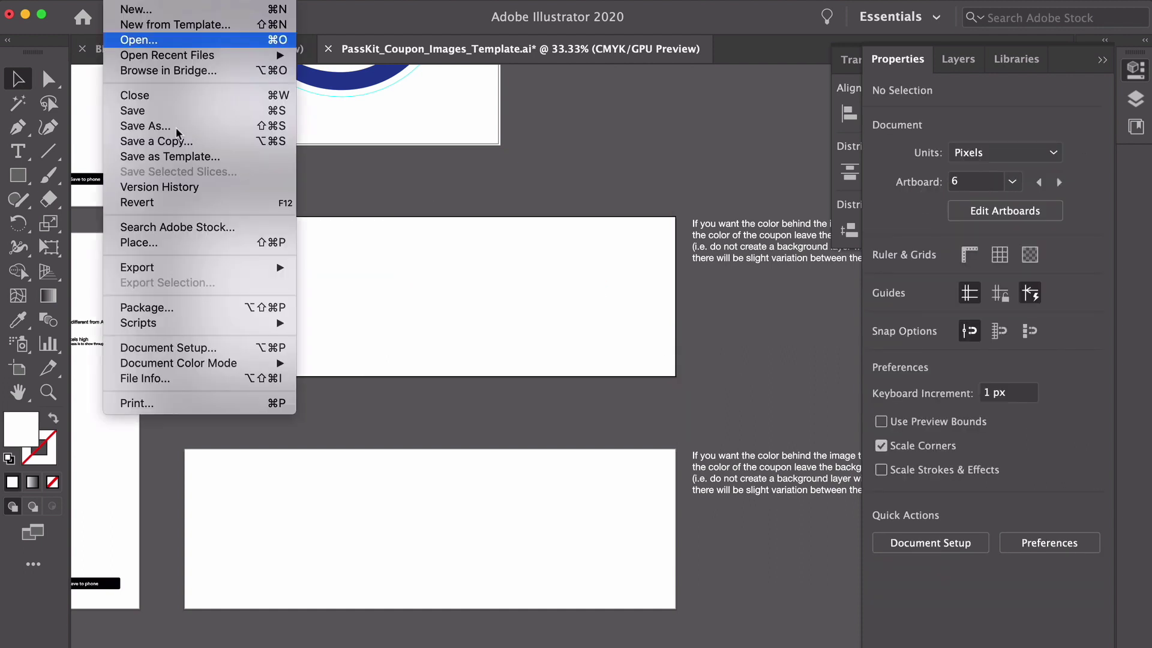
left_click(235, 246)
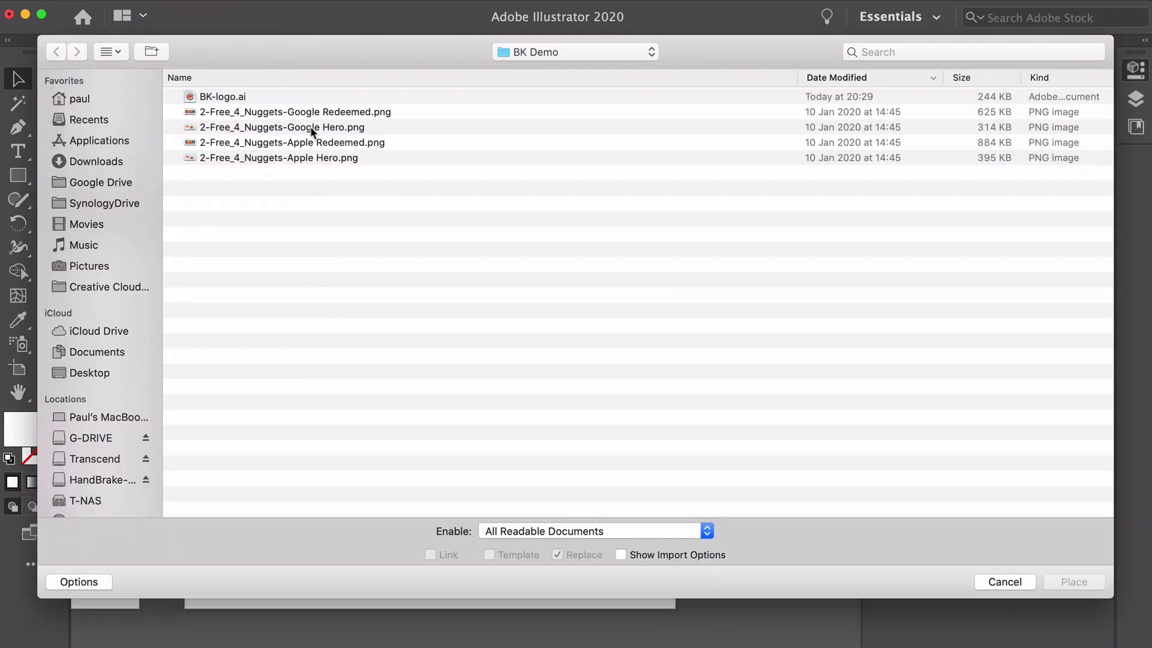
left_click(313, 128)
key("Return")
left_click(530, 346)
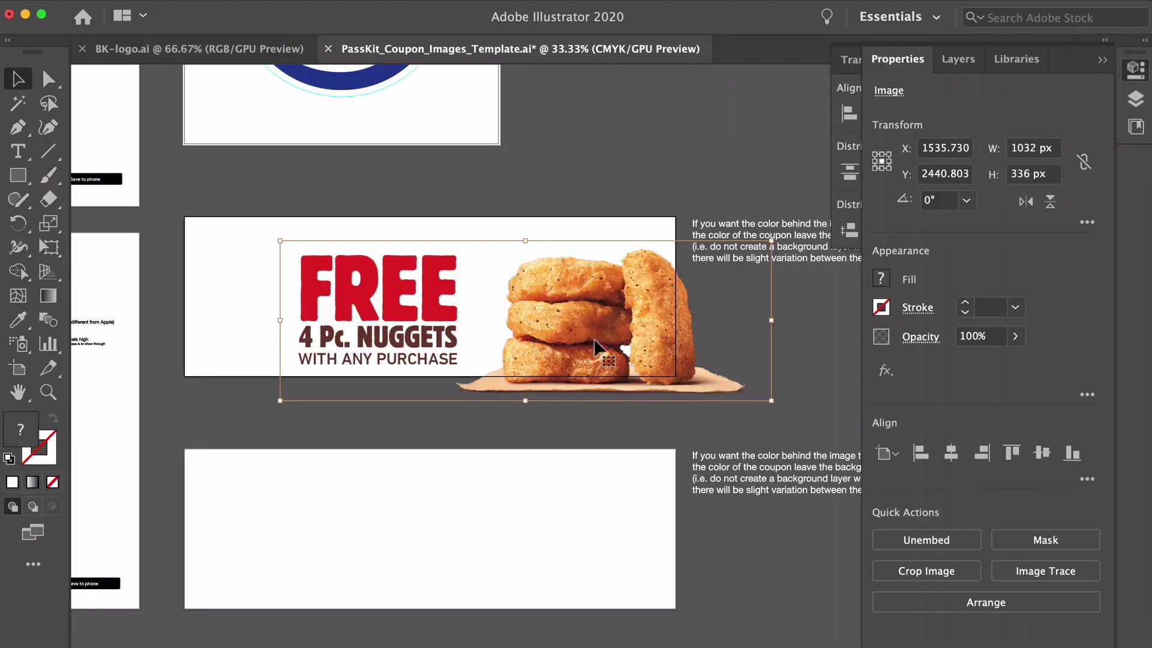
left_click_drag(596, 347, 501, 322)
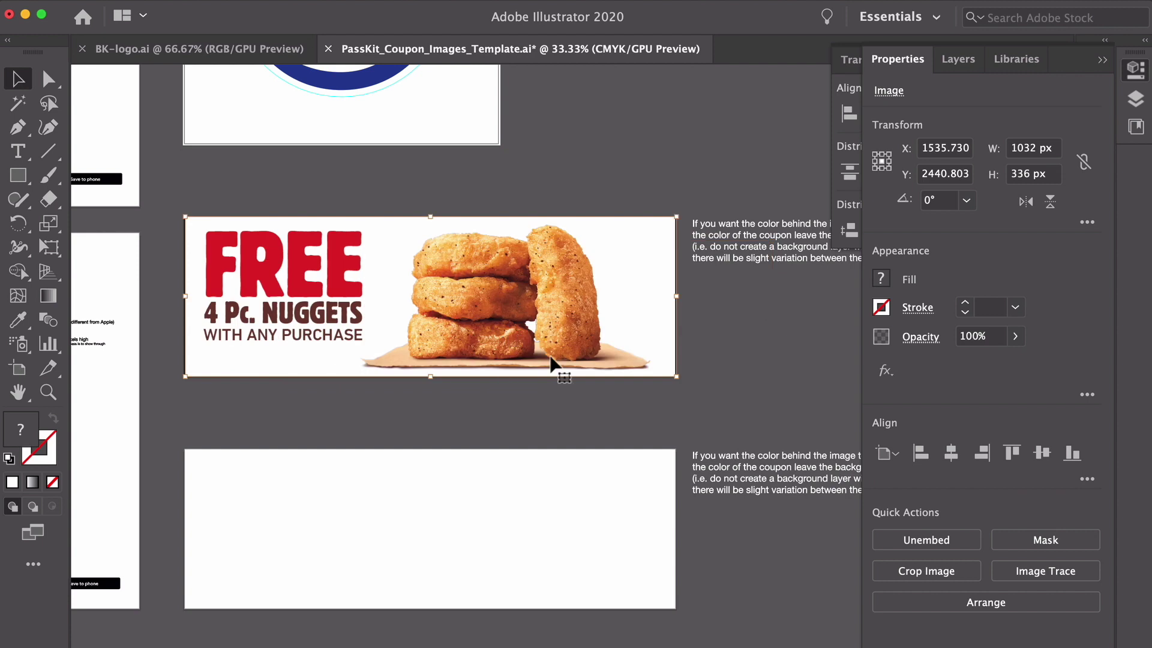
left_click(726, 360)
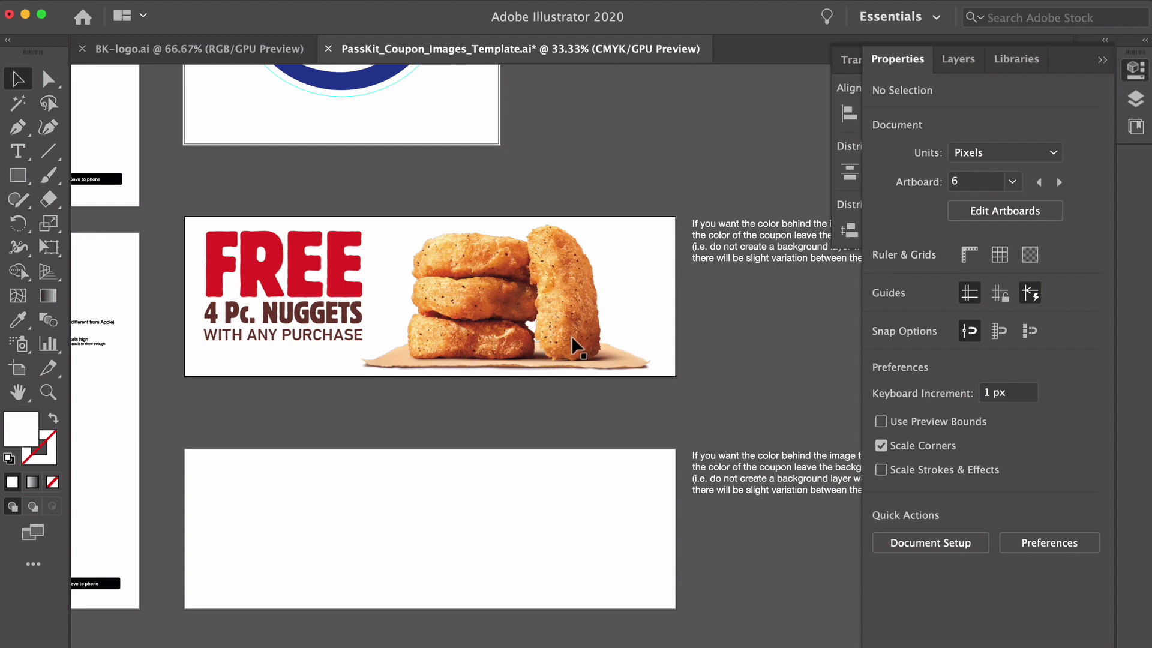
left_click(573, 327)
- Zoom and pan around the hero image to check its 1032×336 px fit
scroll(651, 319, "left", 10)
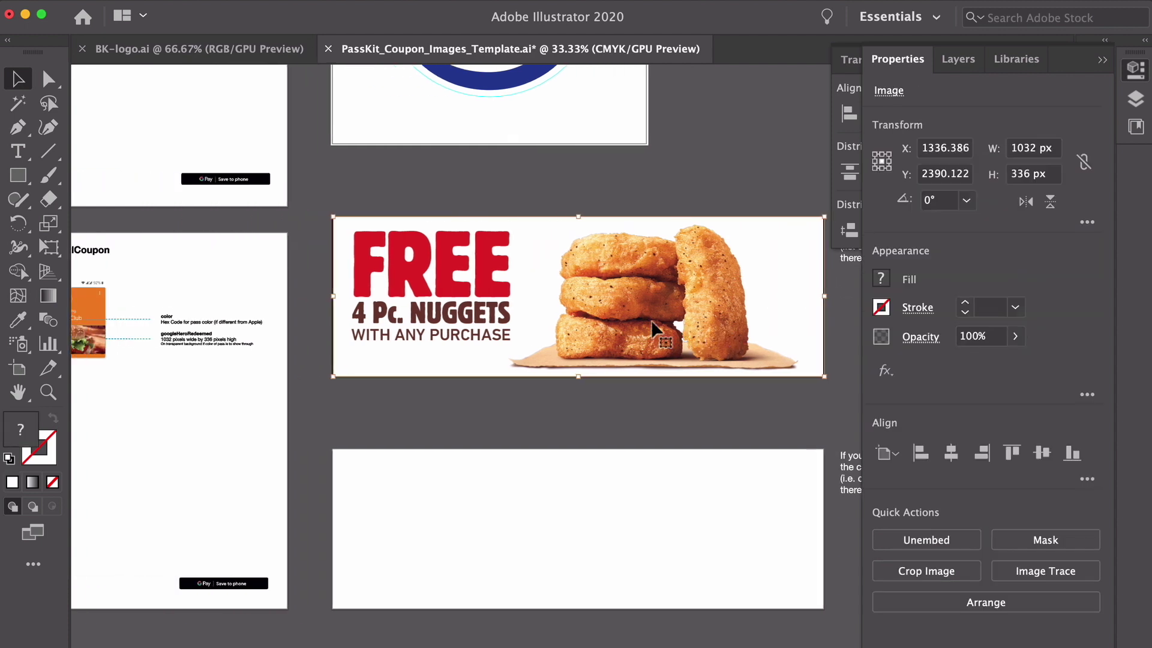
scroll(652, 324, "left", 3)
scroll(630, 336, "up", 10)
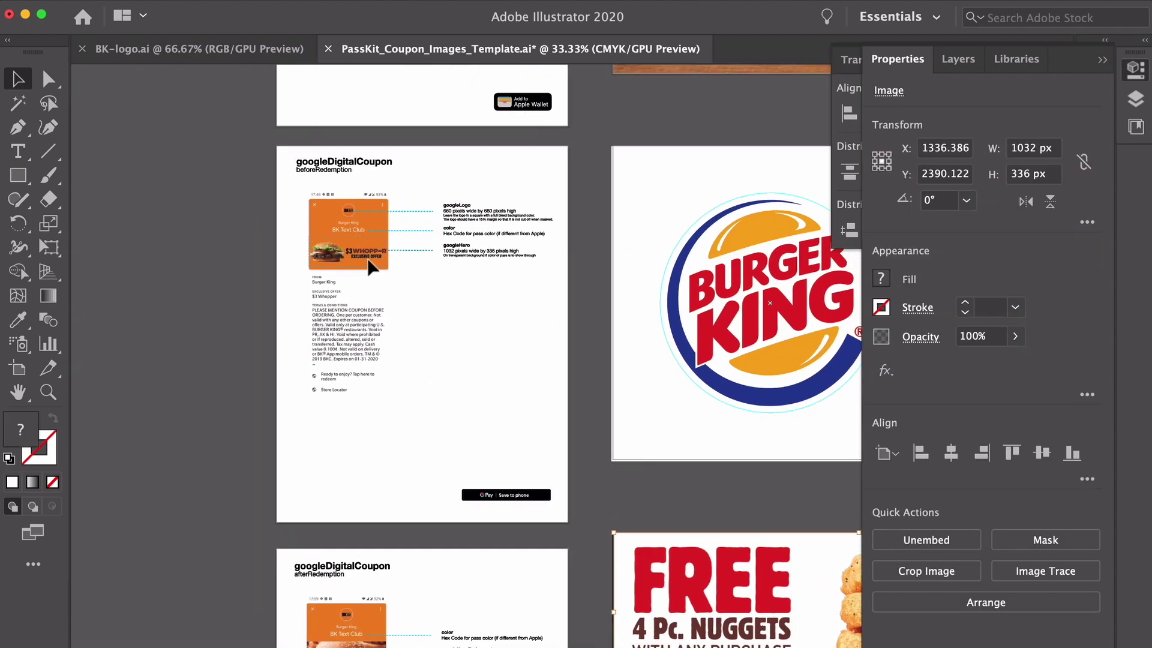
key("super+equal")
key("super+equal")
scroll(351, 265, "left", 20)
scroll(350, 264, "up", 10)
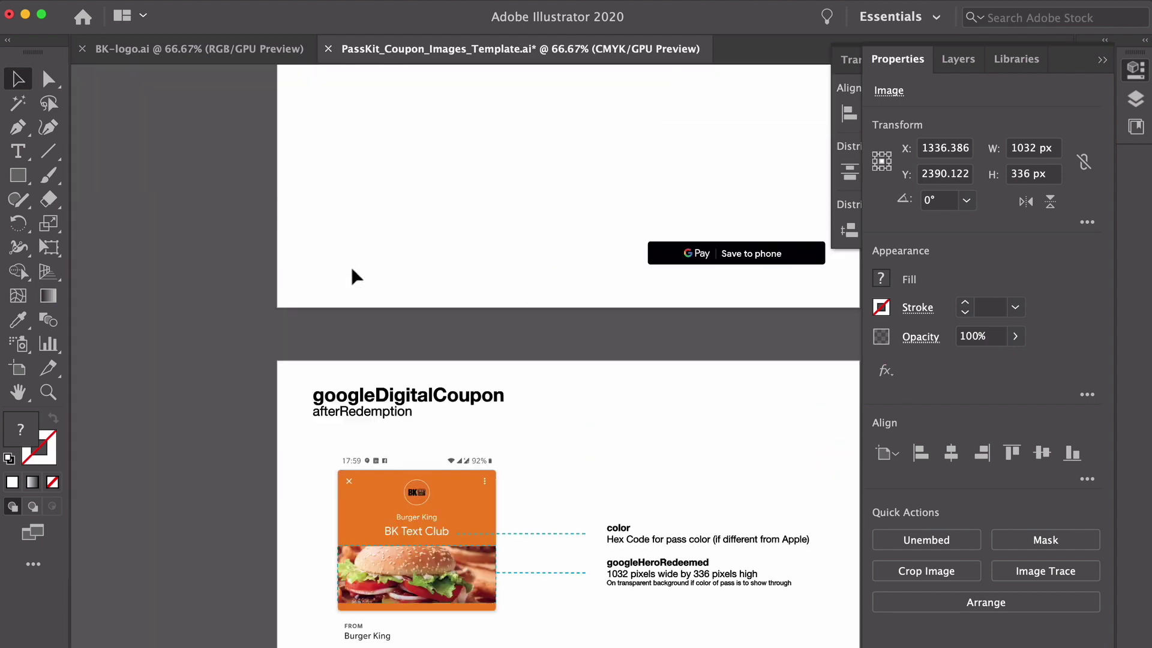
scroll(534, 273, "up", 10)
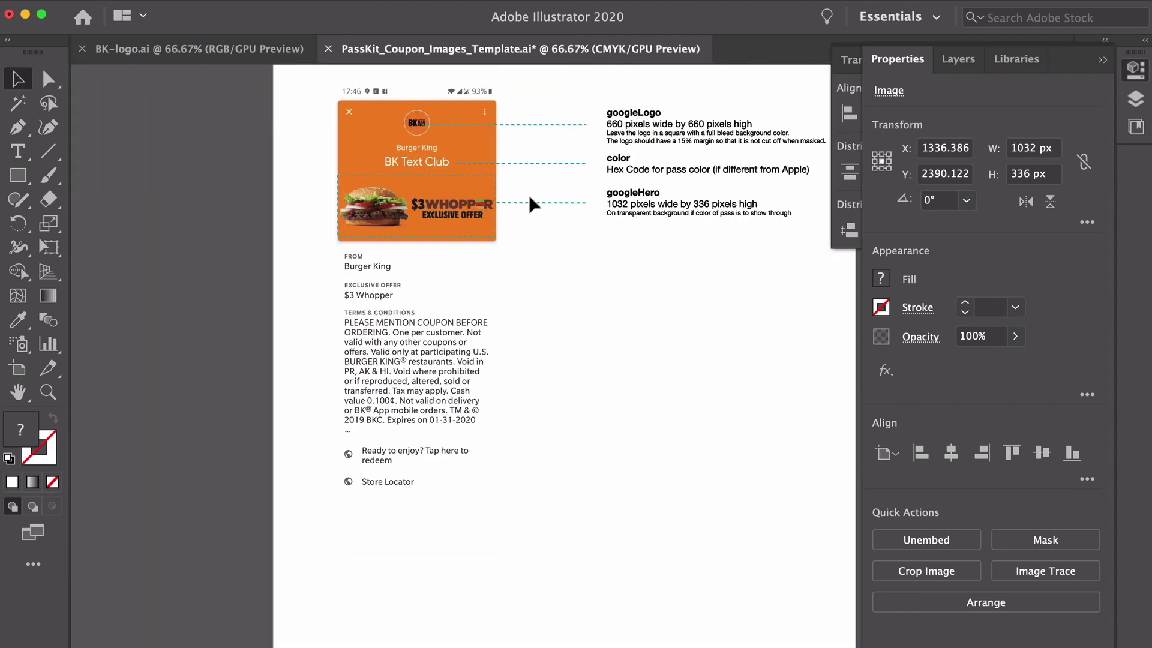
scroll(480, 210, "down", 8)
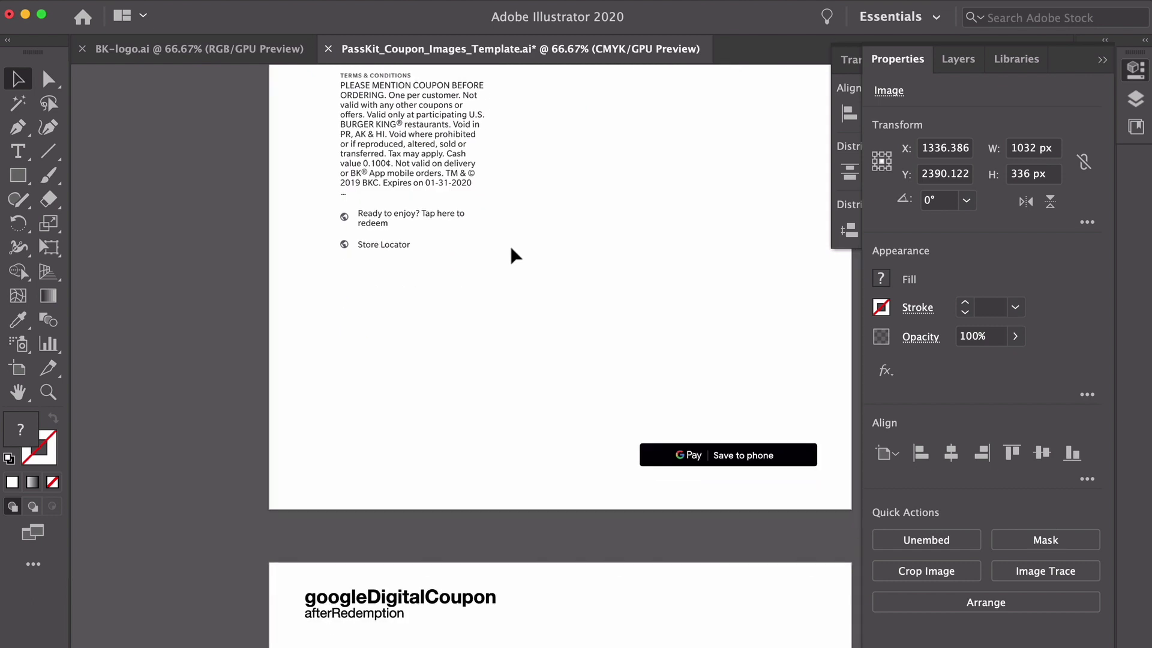
scroll(509, 243, "right", 5)
scroll(513, 249, "right", 20)
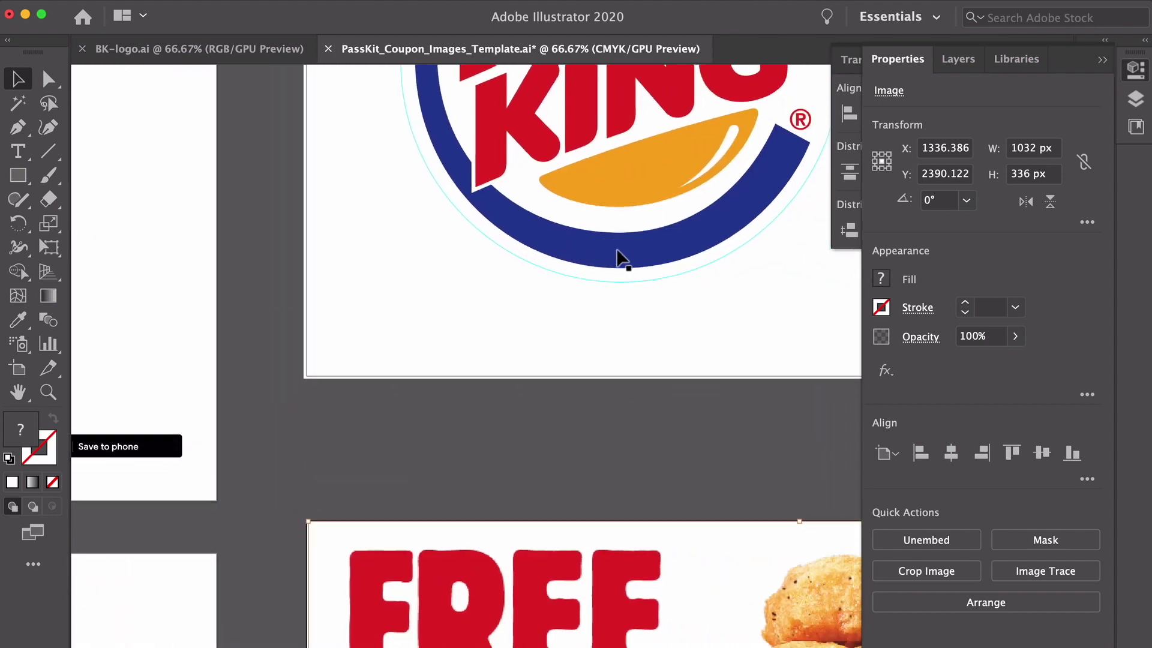
scroll(618, 255, "down", 8)
scroll(610, 256, "down", 8)
scroll(609, 256, "right", 5)
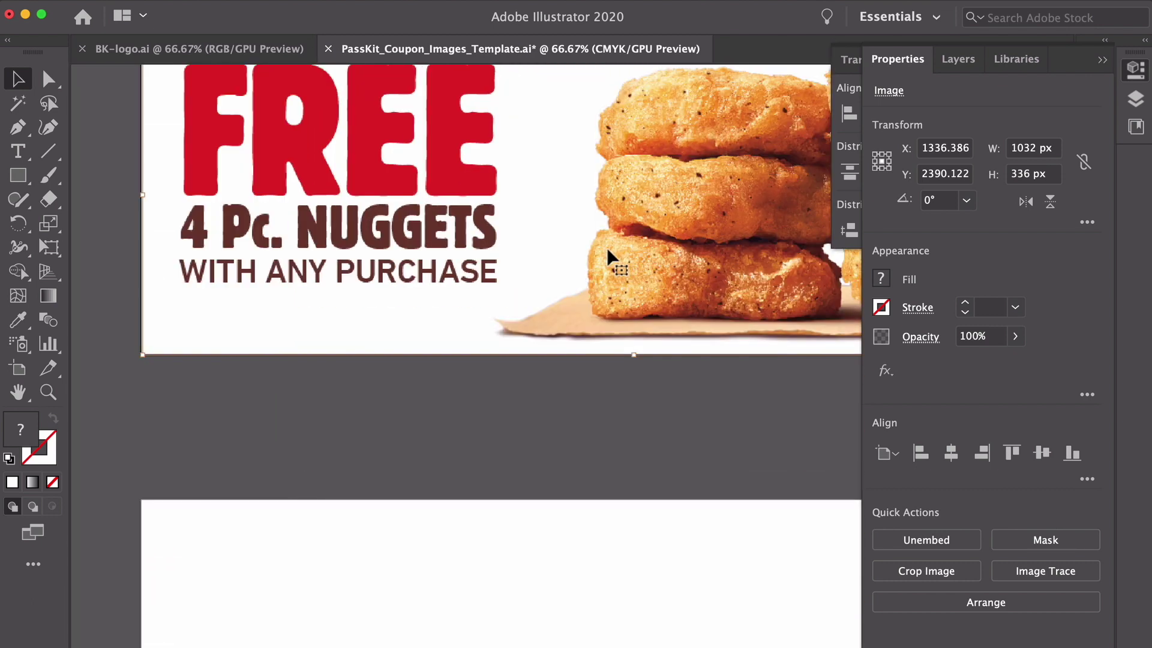
scroll(607, 256, "down", 4)
key("super+minus")
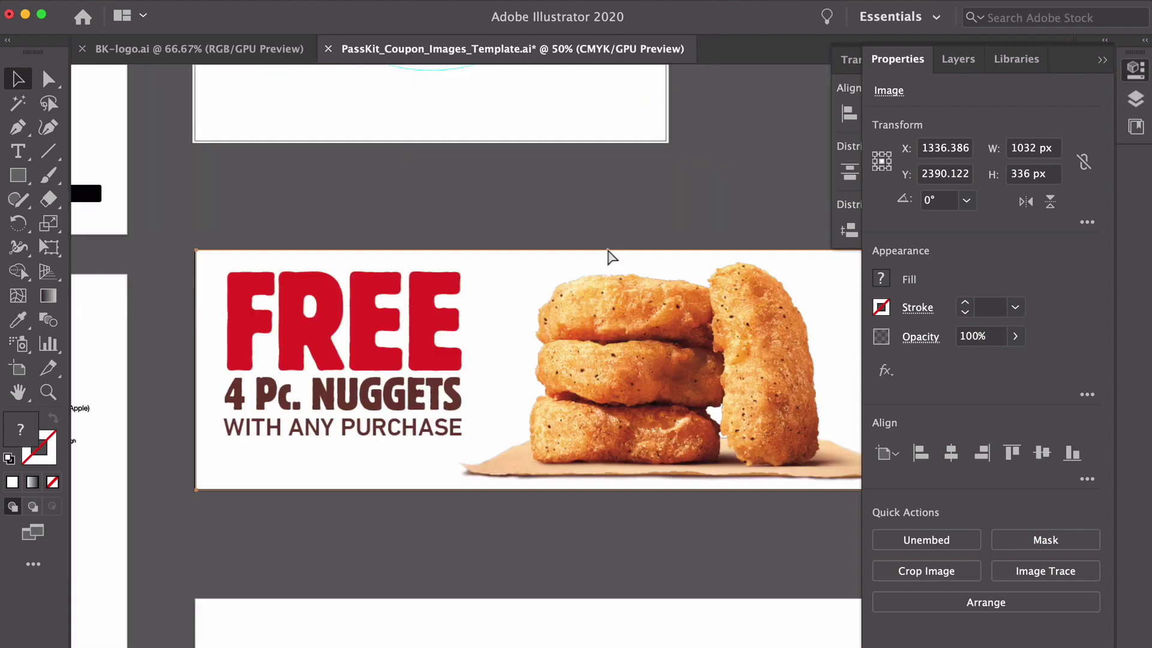
- Place 2-Free_4_Nuggets-Google Redeemed.png into the document
scroll(600, 249, "down", 2)
scroll(597, 247, "down", 9)
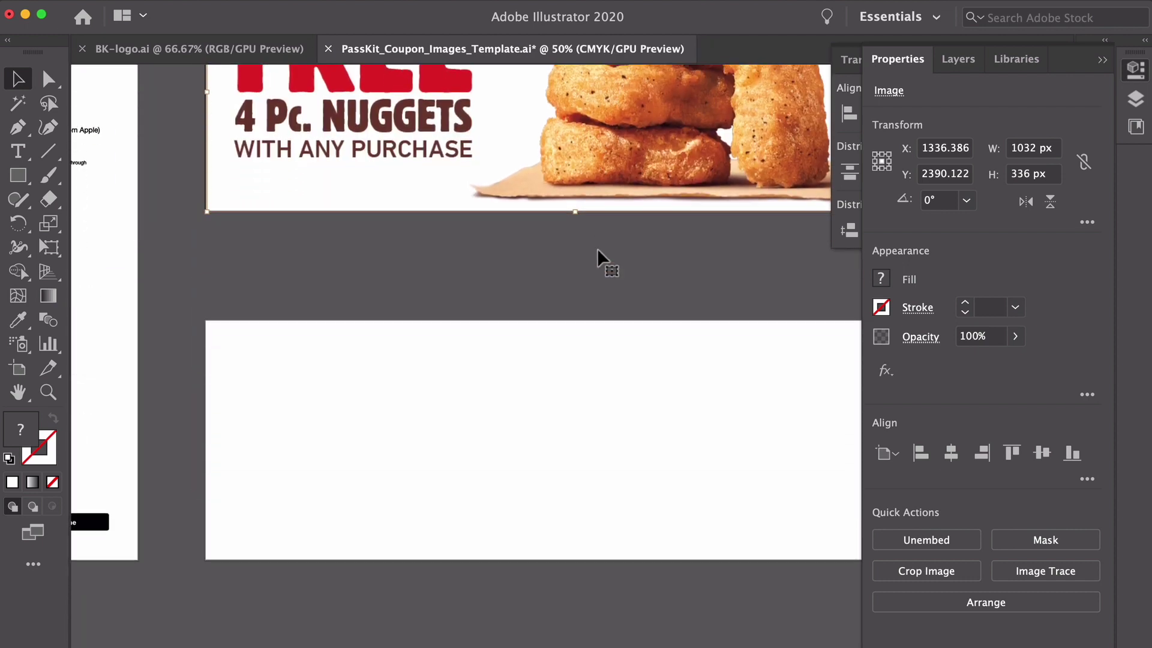
scroll(598, 249, "right", 4)
scroll(599, 247, "left", 1)
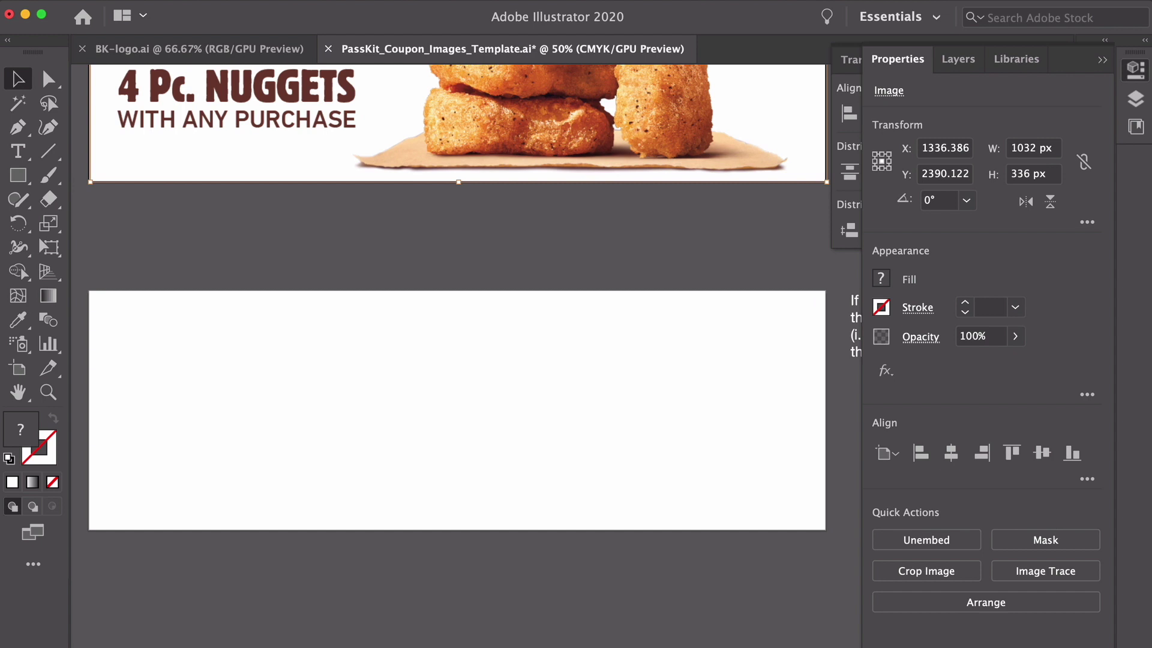
left_click(123, 0)
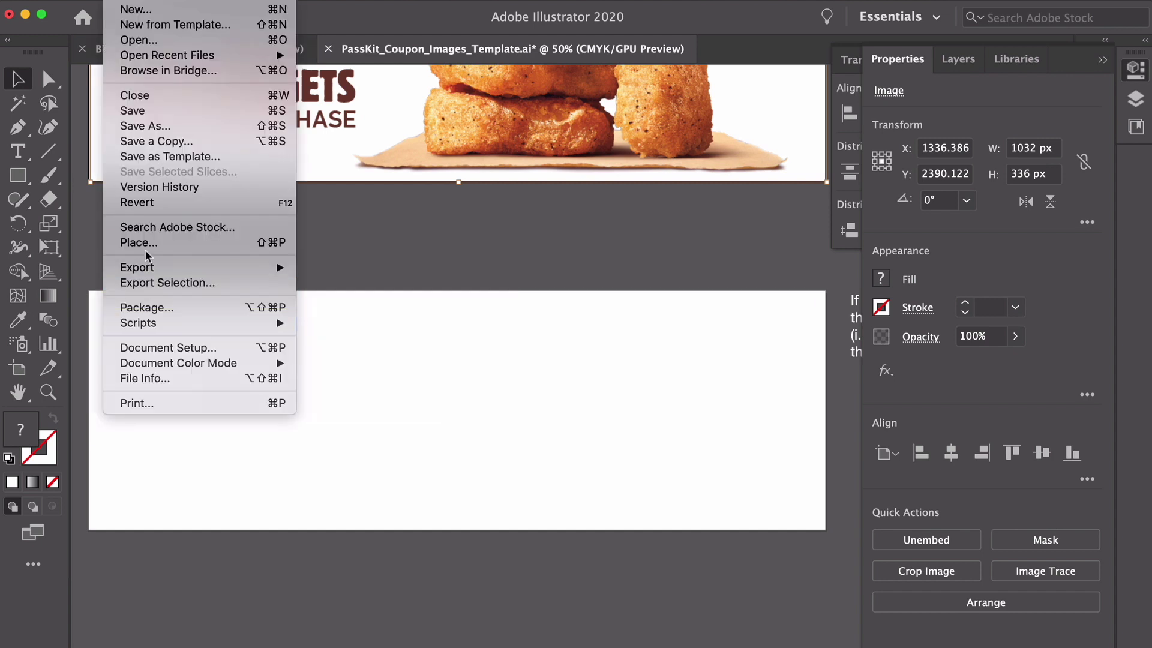
key("super+shift+p")
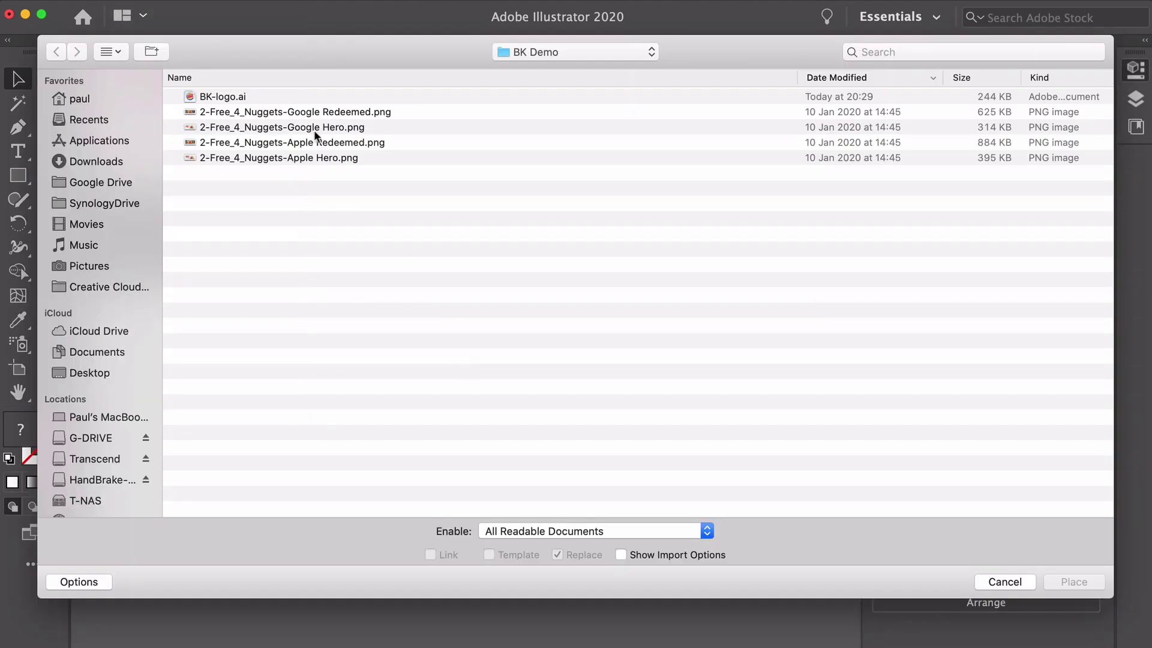
left_click(306, 116)
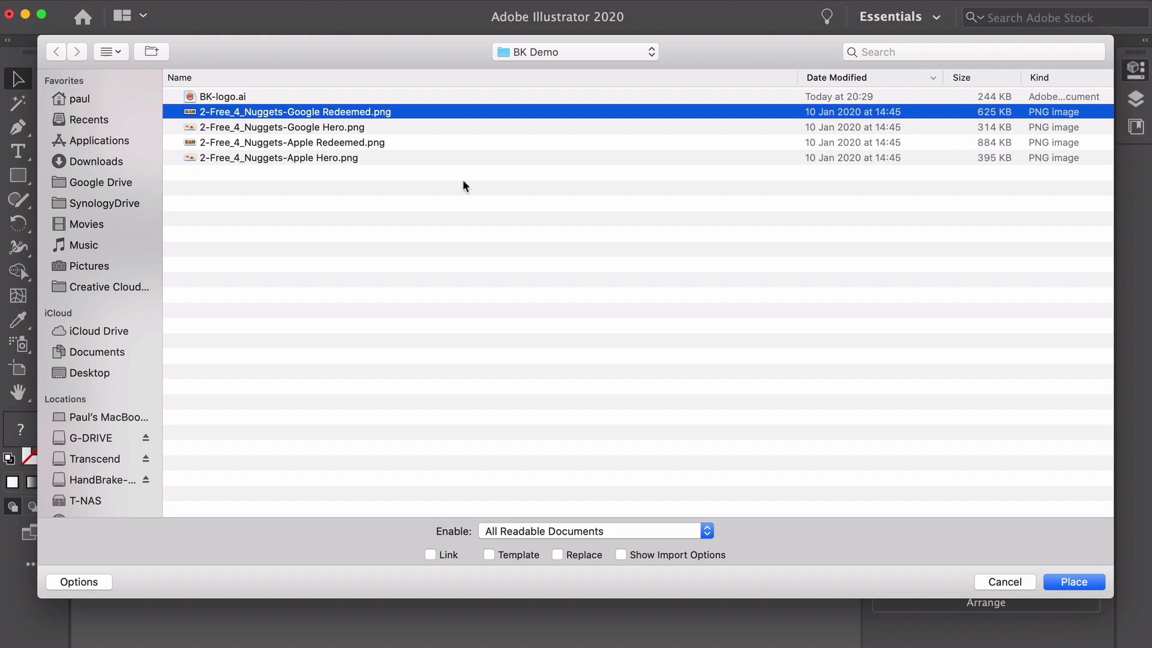
left_click(1103, 583)
- Move the redeemed photo onto the lower artboard and centre-align it to fill 1032×336 px
left_click(401, 368)
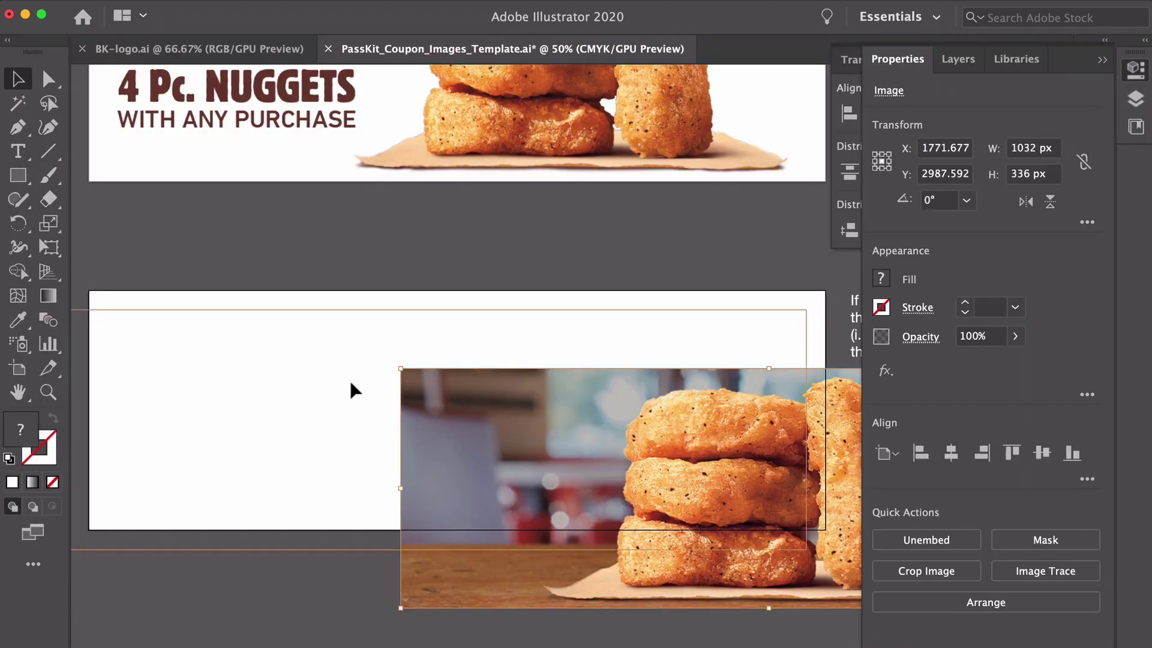
left_click_drag(391, 384, 79, 305)
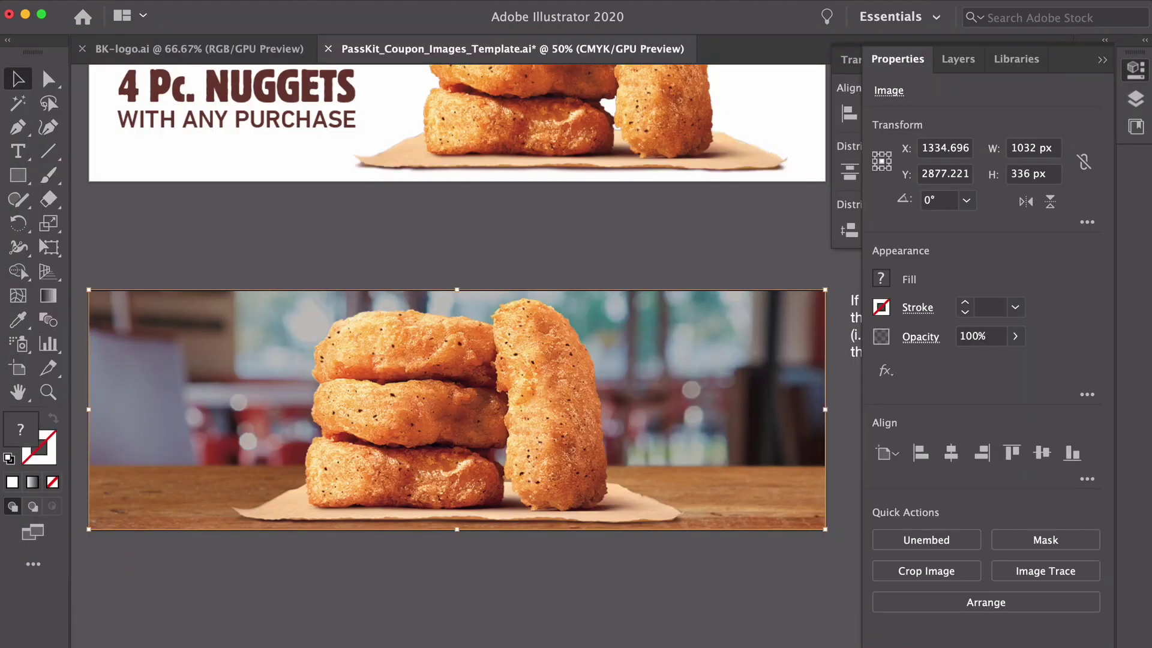
left_click(951, 453)
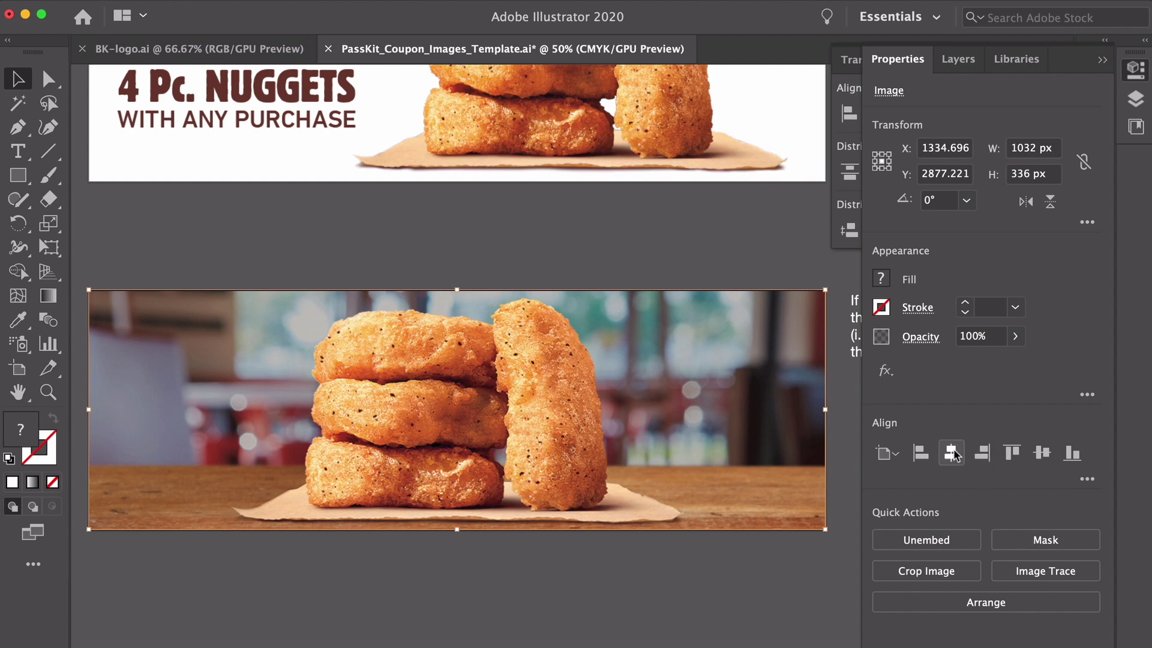
left_click(1042, 453)
left_click(481, 610)
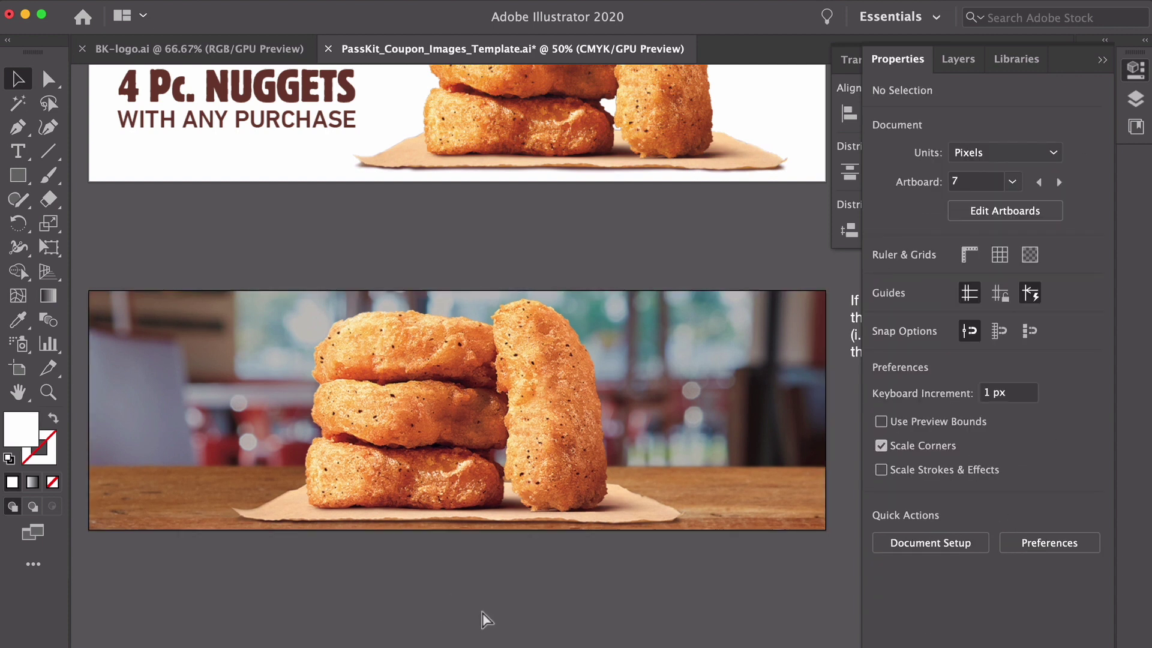
key("super+minus")
key("super+minus")
key("super+minus")
key("super+minus")
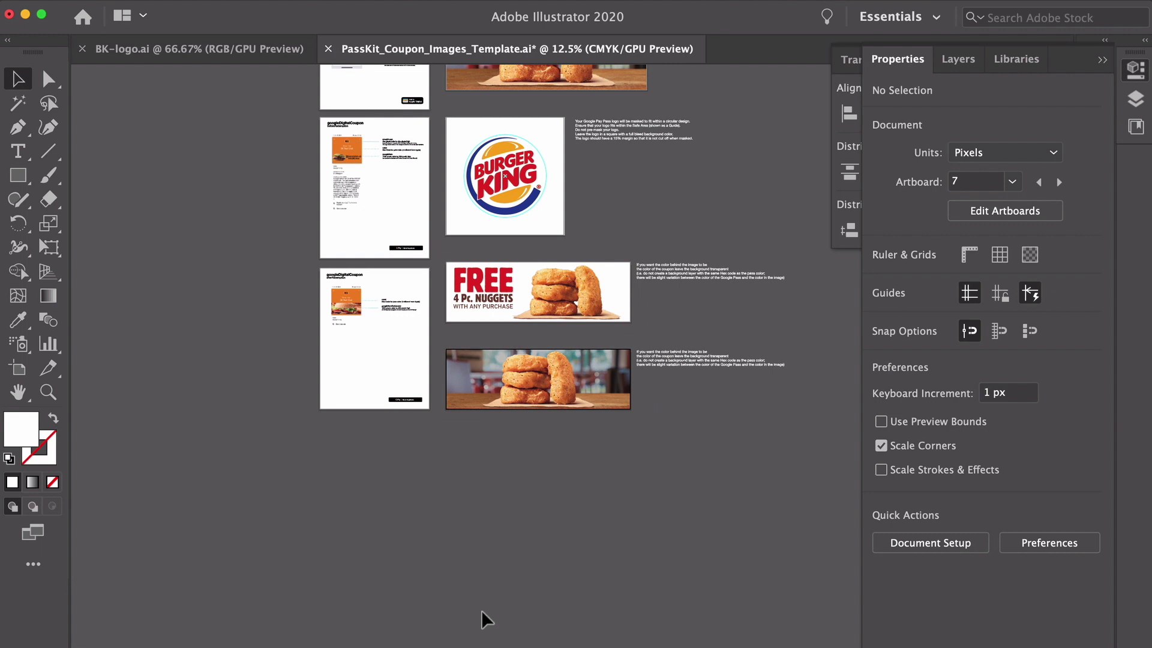
scroll(662, 620, "up", 10)
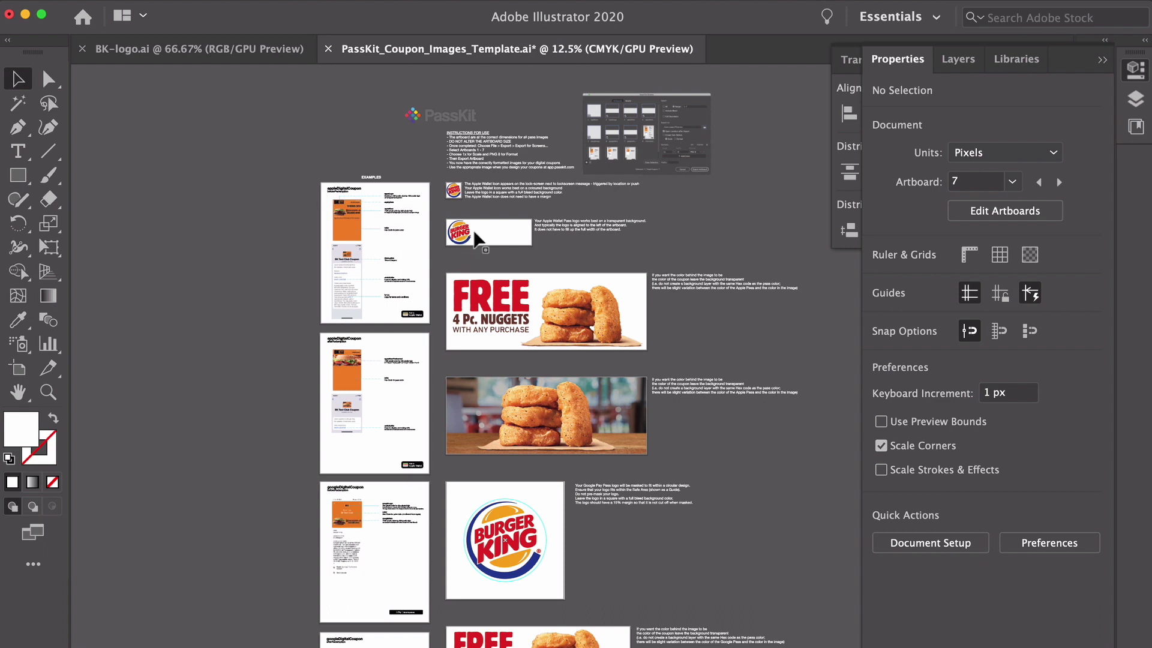
scroll(699, 354, "down", 2)
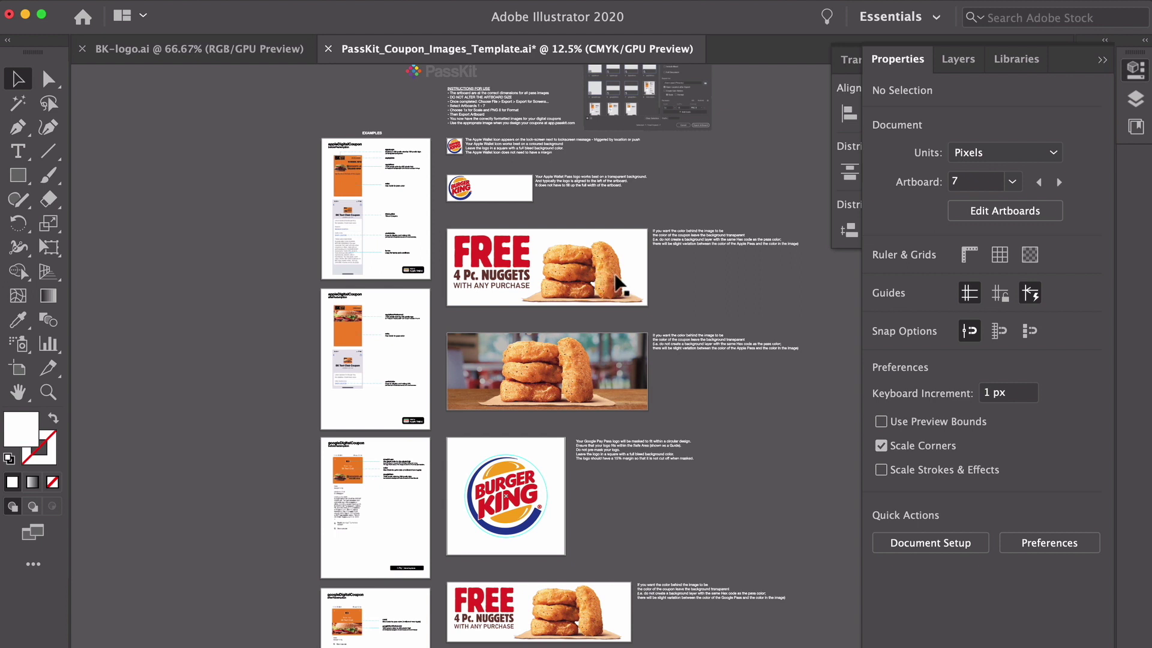
scroll(626, 279, "left", 1)
scroll(626, 279, "down", 2)
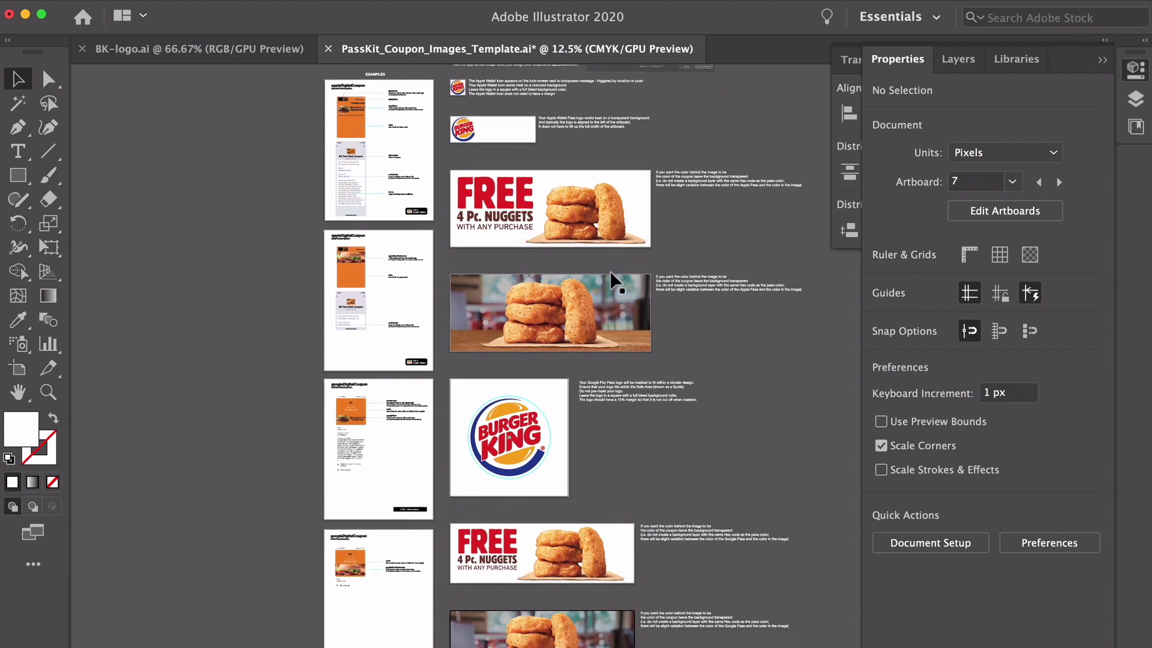
scroll(607, 313, "right", 2)
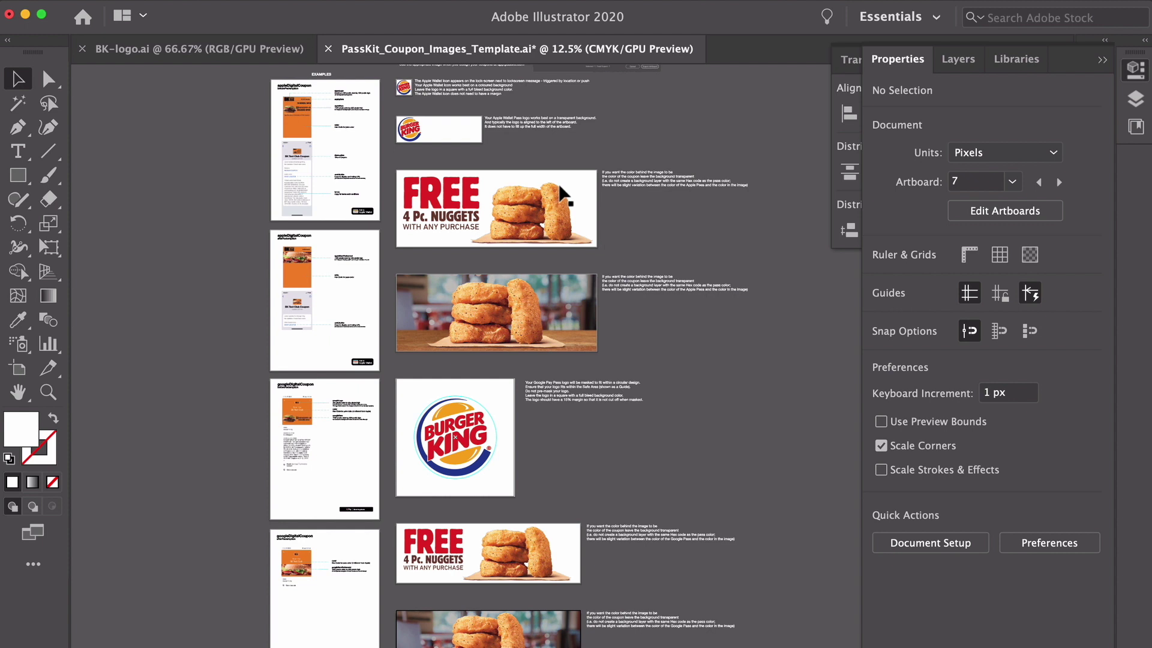
scroll(561, 444, "down", 1)
scroll(561, 444, "down", 2)
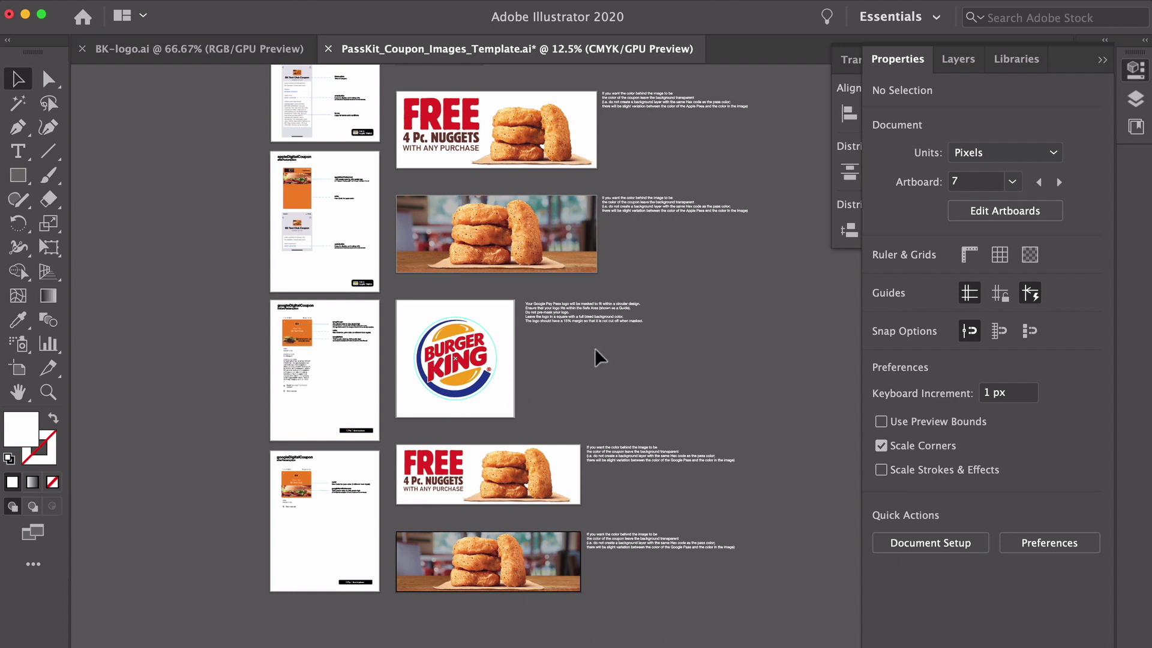
scroll(597, 355, "down", 3)
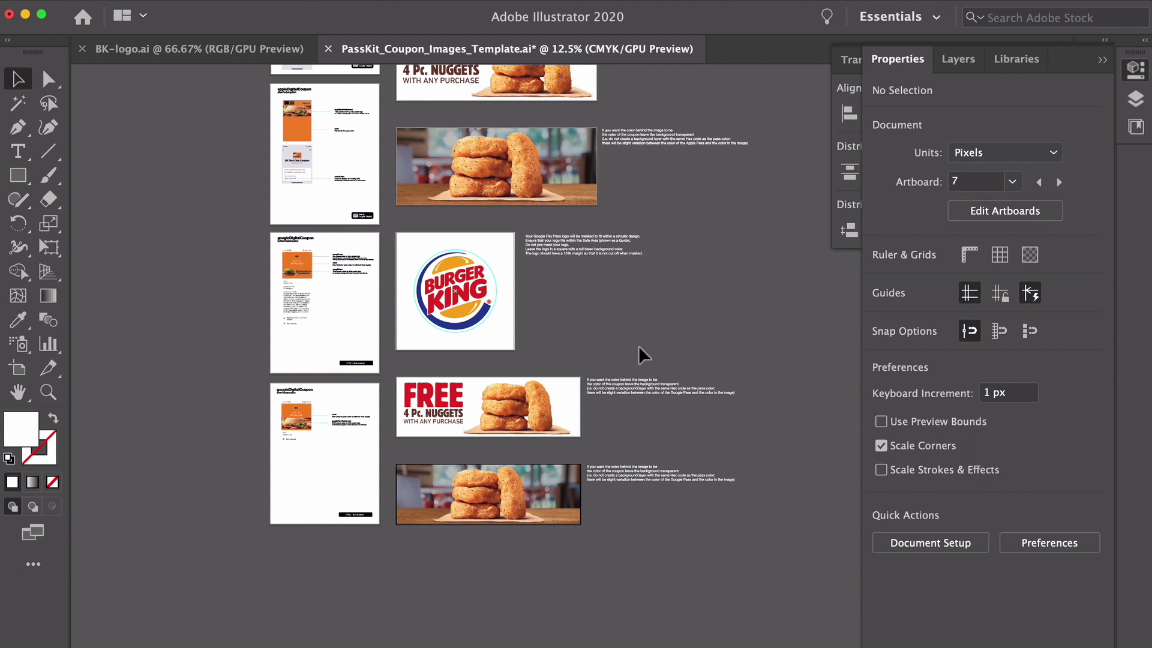
- Open Export for Screens and clear the artboard selection
left_click(1103, 59)
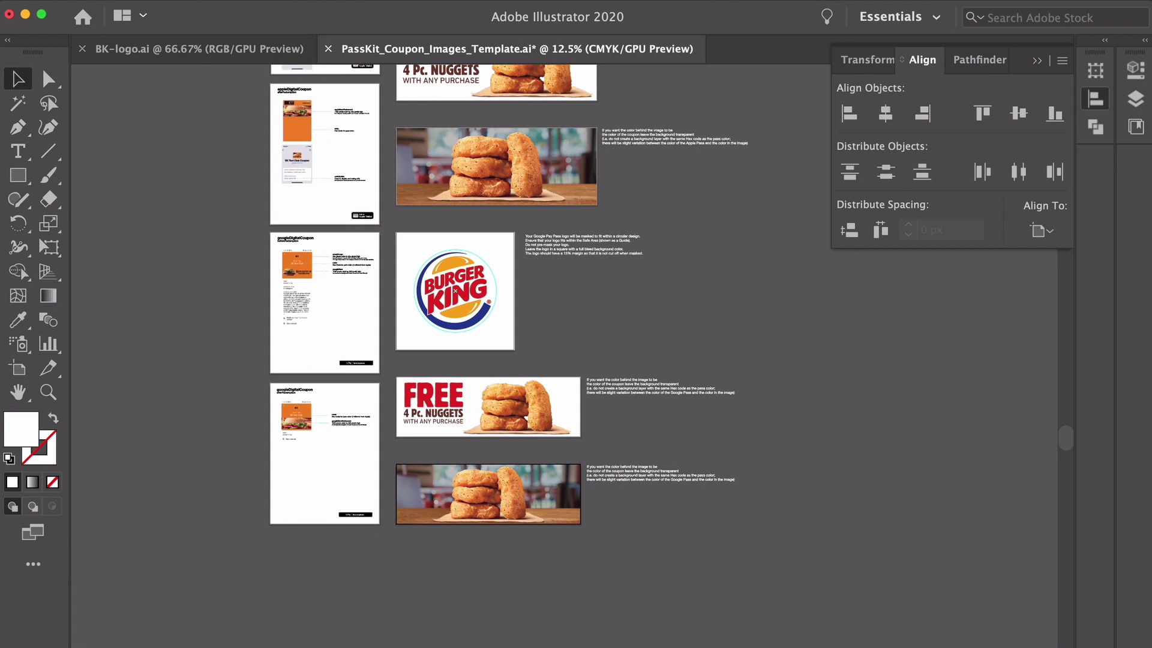
left_click(123, 1)
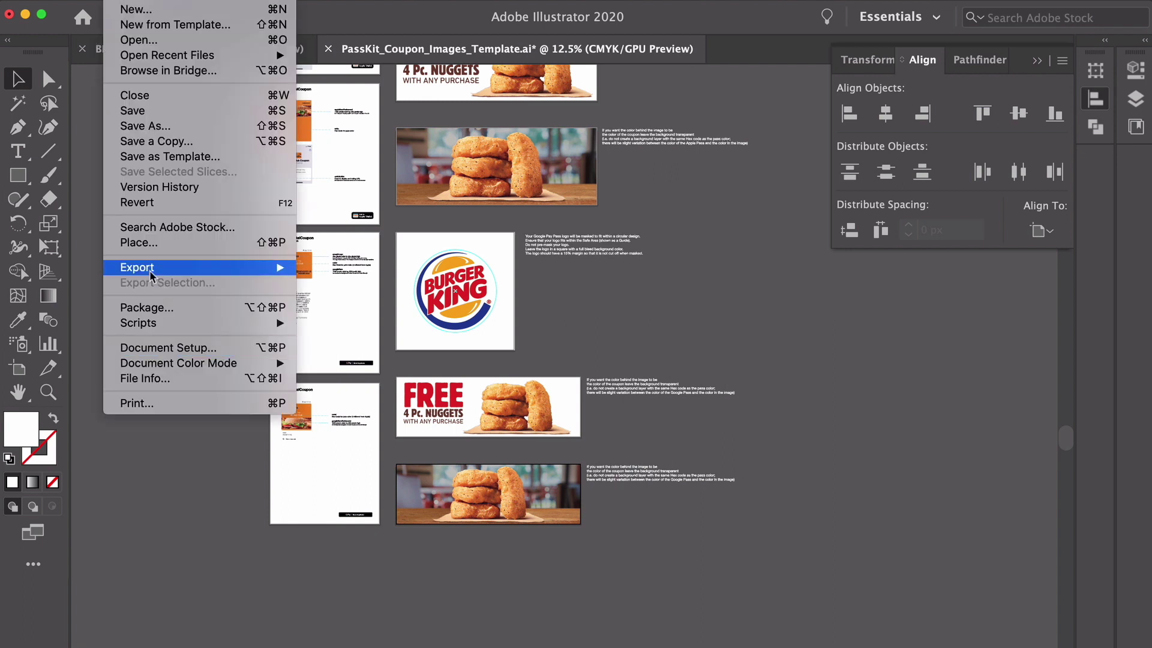
mouse_move(156, 270)
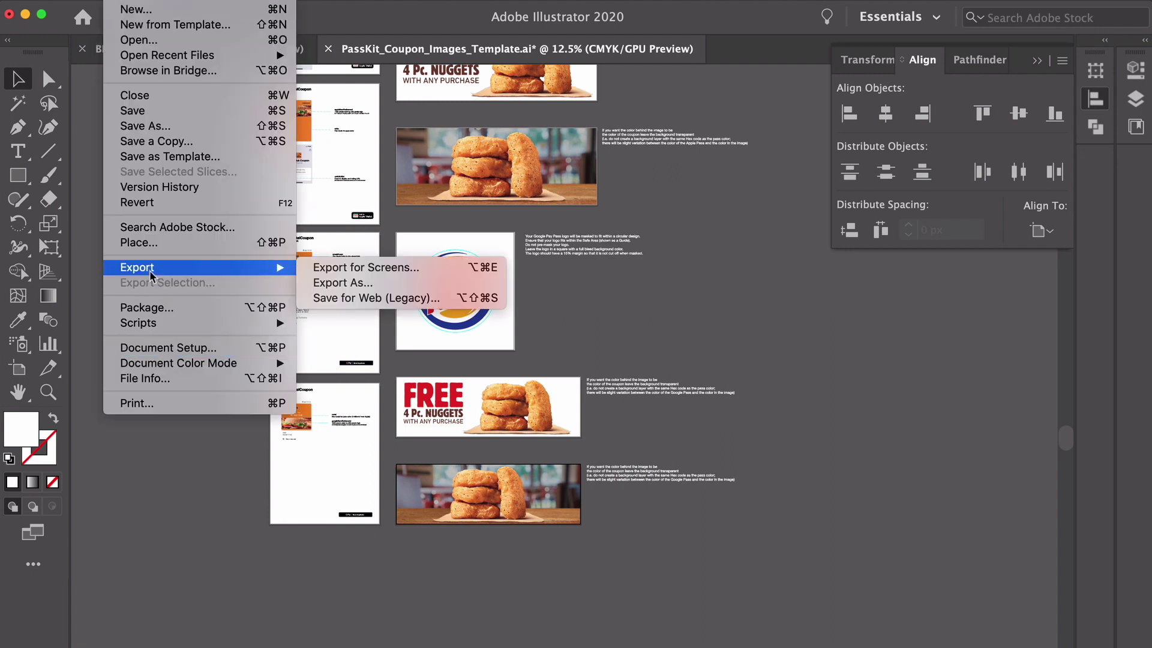
left_click(341, 270)
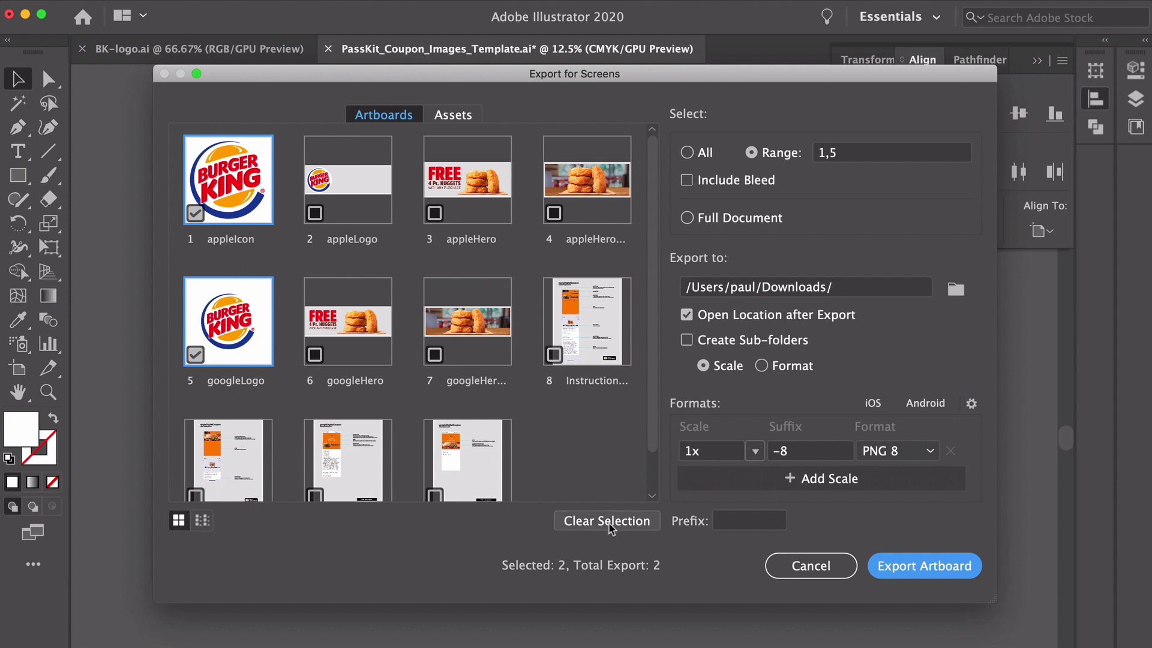
left_click(609, 522)
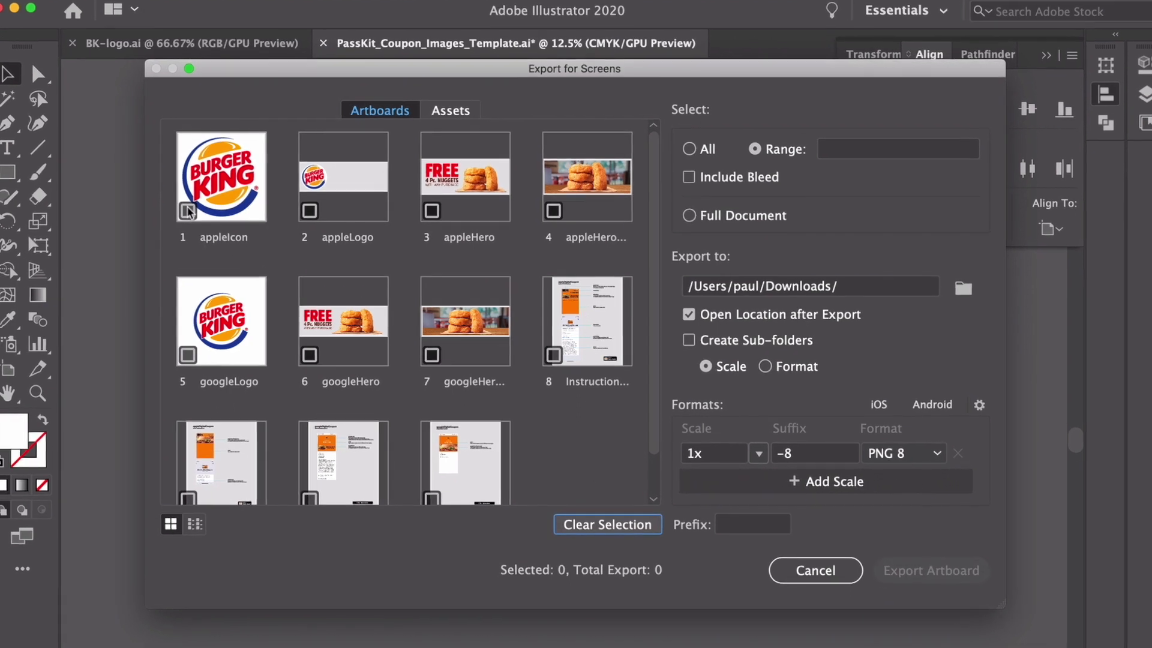
- Tick artboards 1–7: appleIcon, appleLogo, appleHero, 4, googleLogo, googleHero and 7
left_click(187, 210)
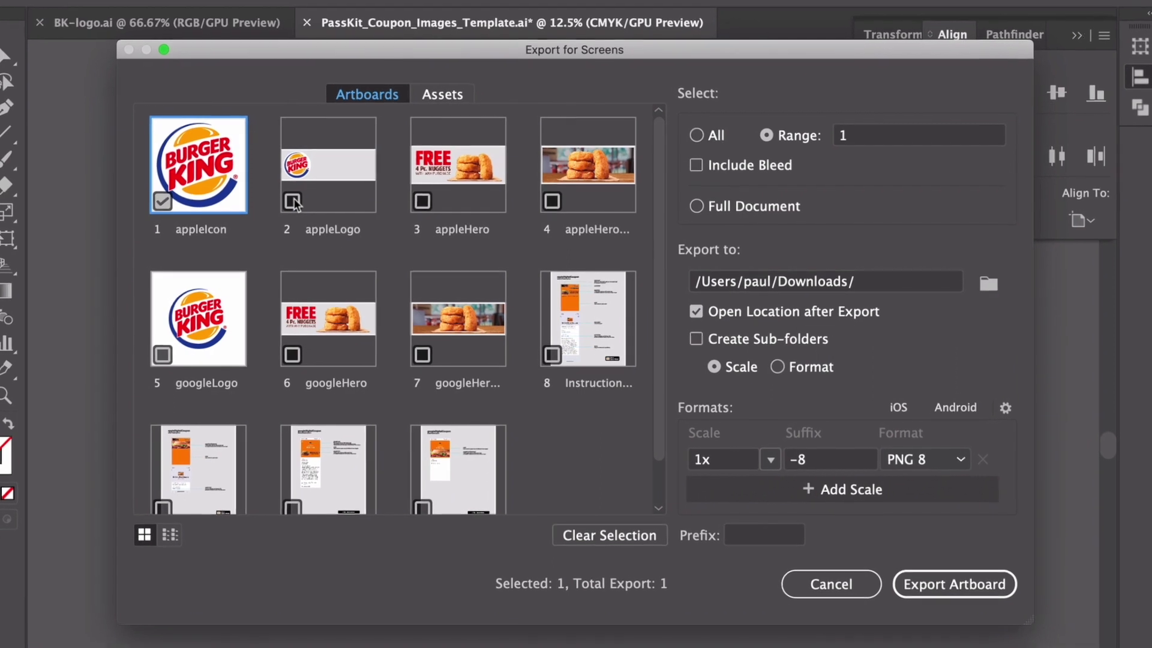
left_click(292, 202)
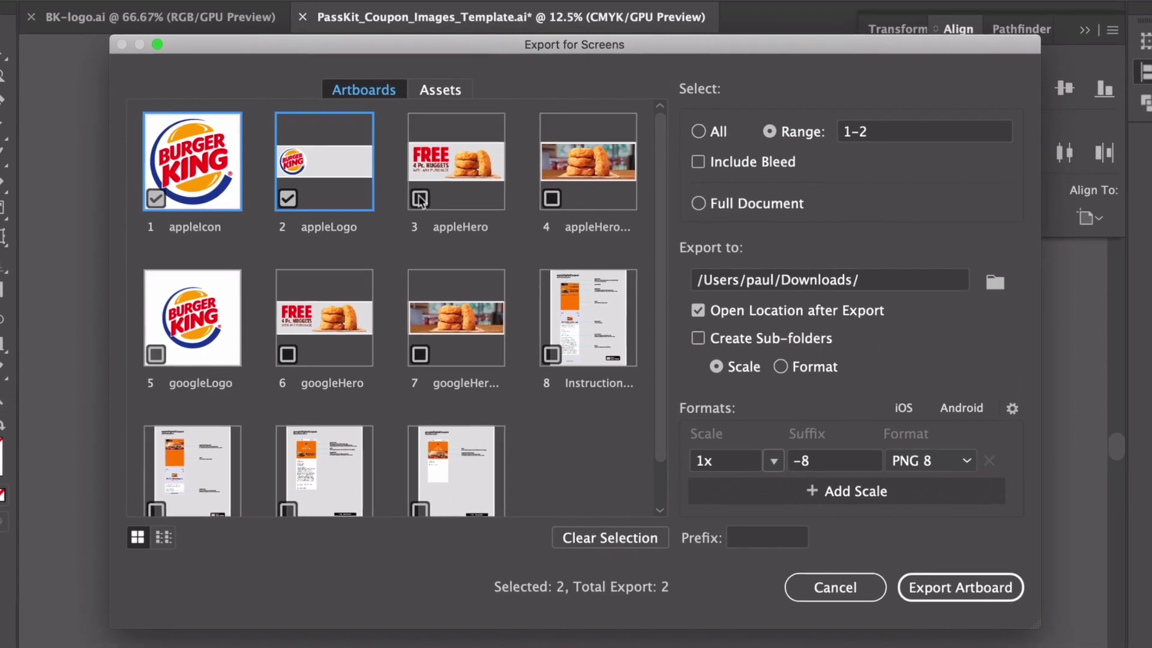
left_click(422, 201)
left_click(551, 191)
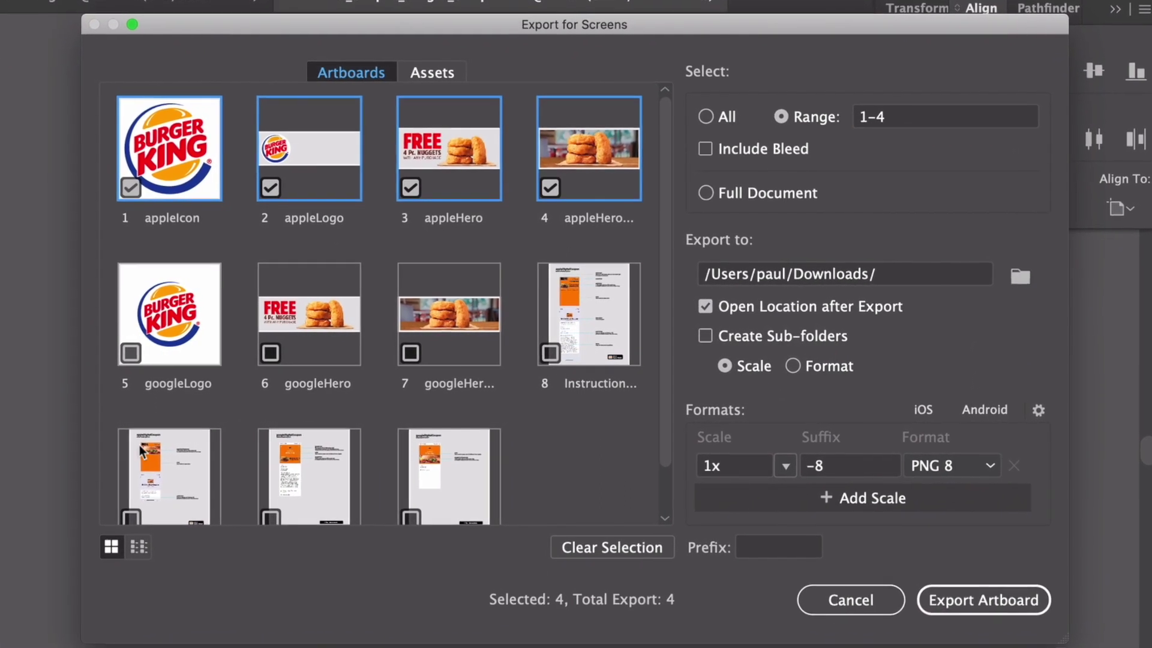
left_click(137, 353)
left_click(257, 354)
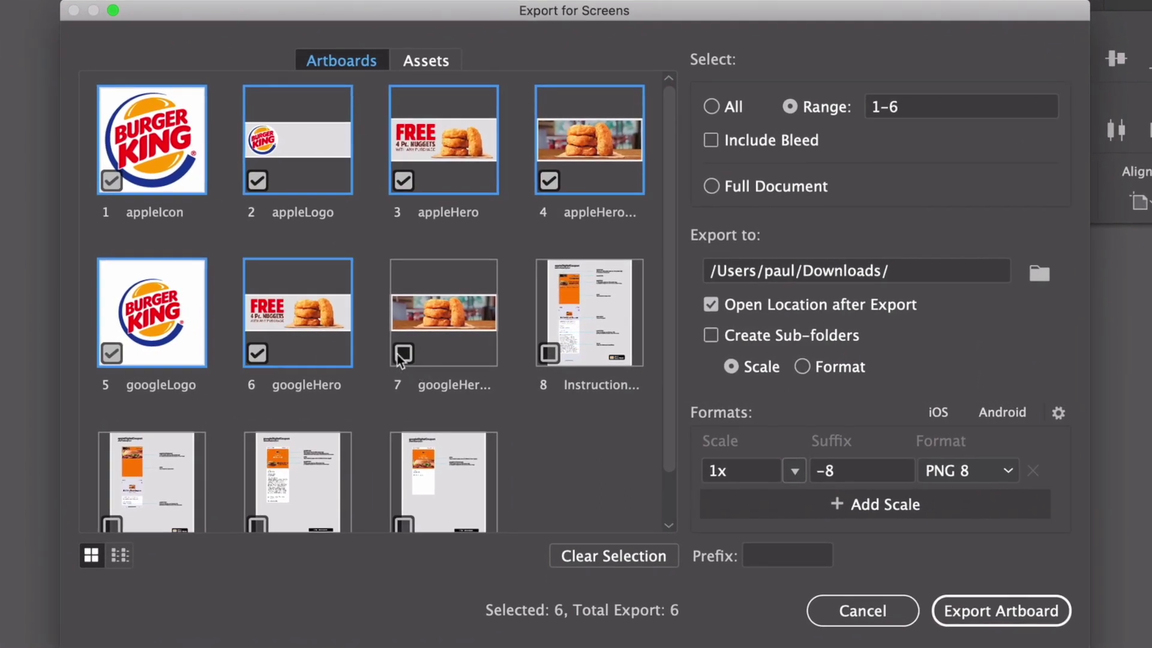
left_click(402, 353)
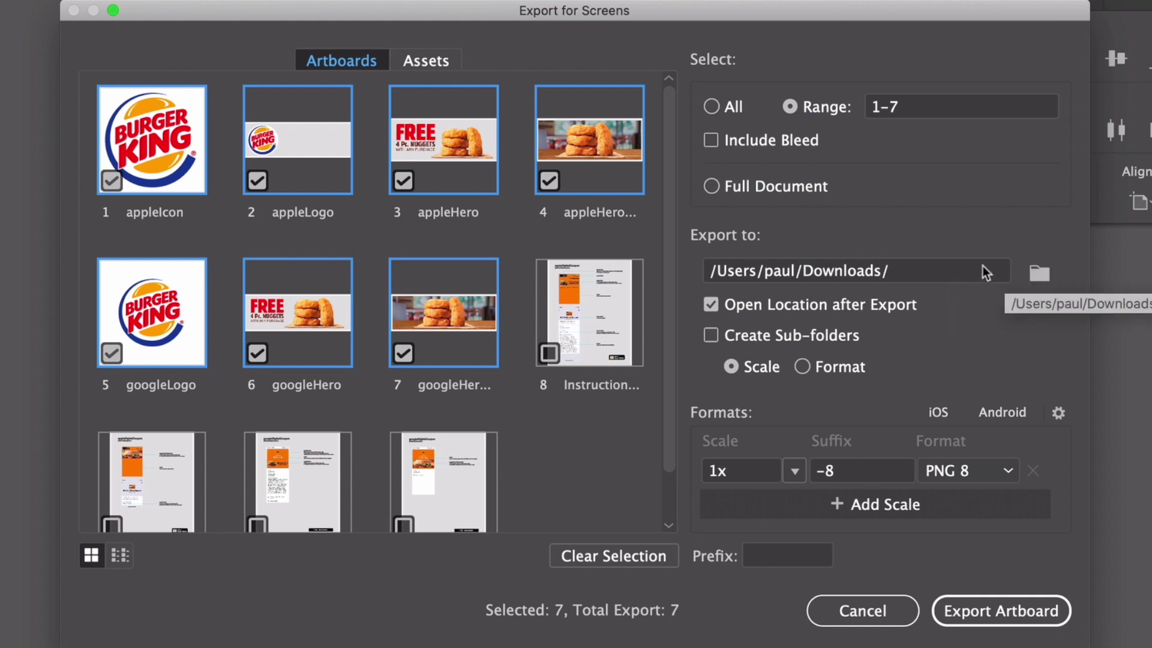
left_click(794, 474)
left_click(831, 498)
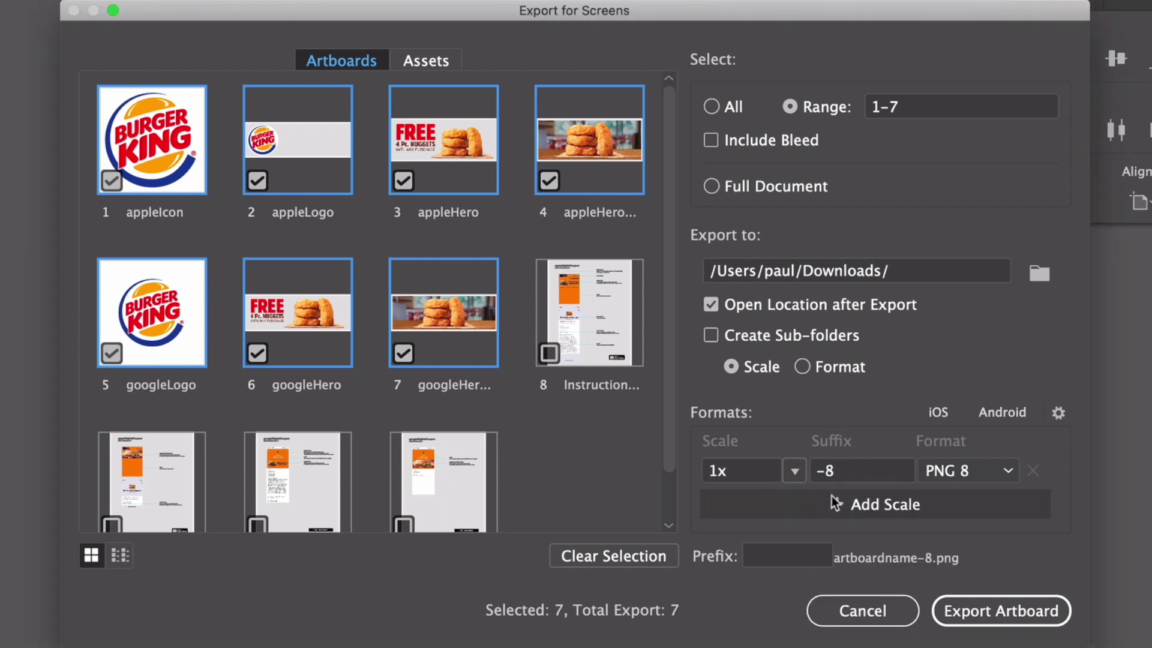
left_click(1007, 474)
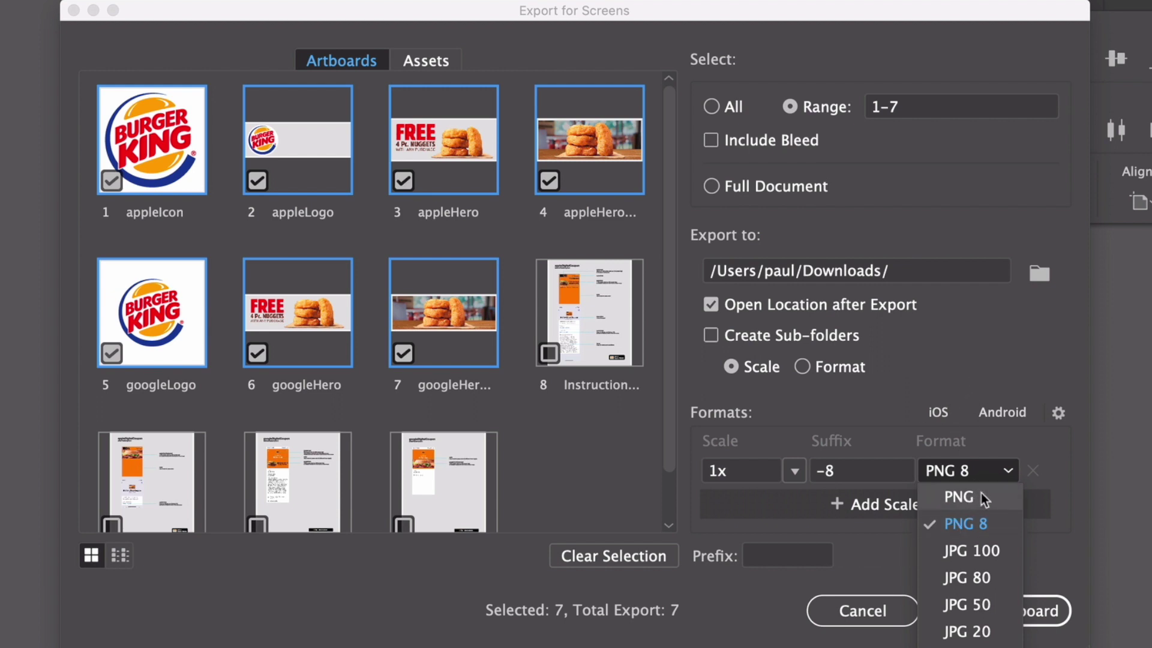
left_click(960, 524)
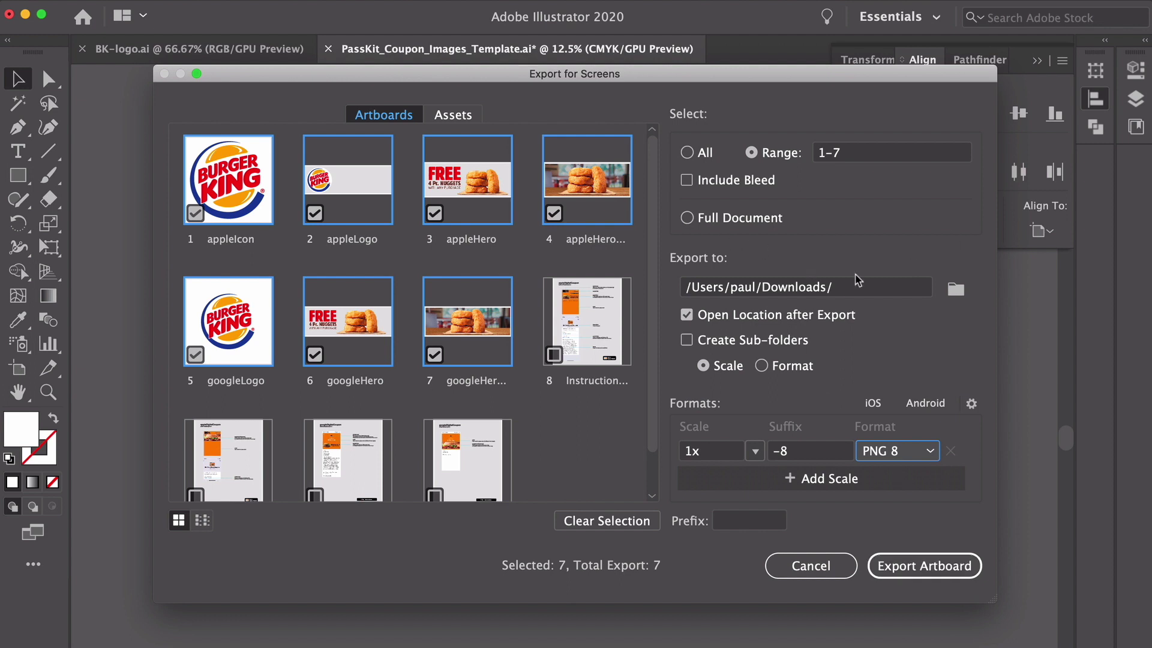
- Set the destination to Pictures > BK Demo and export the seven artboards as PNG 8
left_click(956, 289)
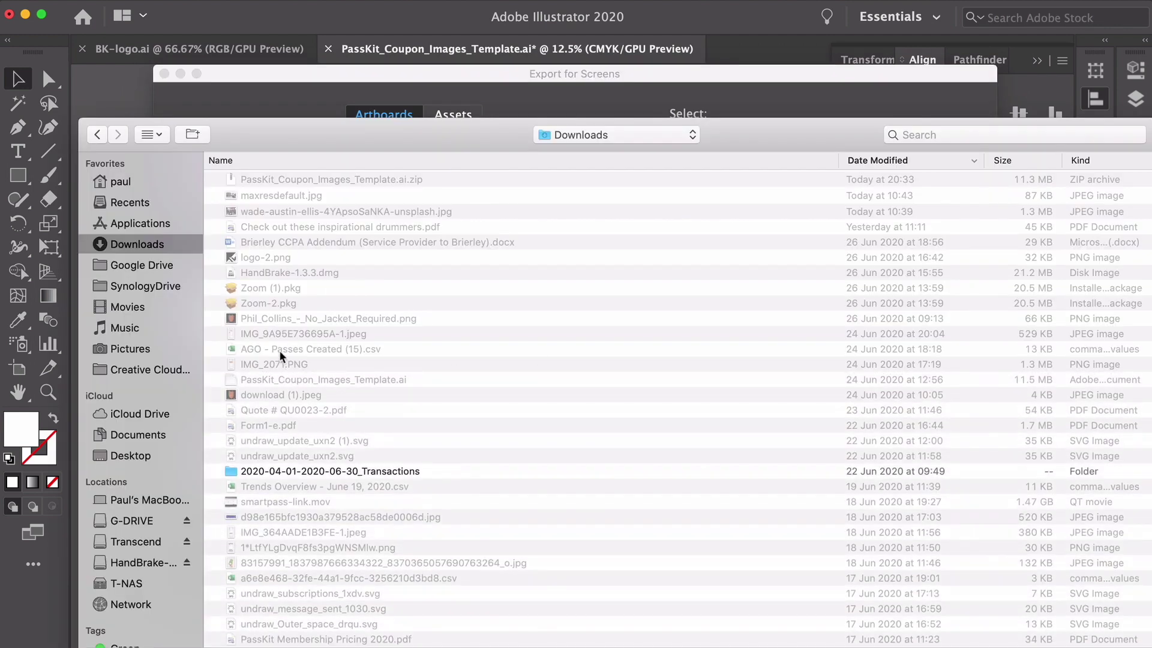
left_click(123, 351)
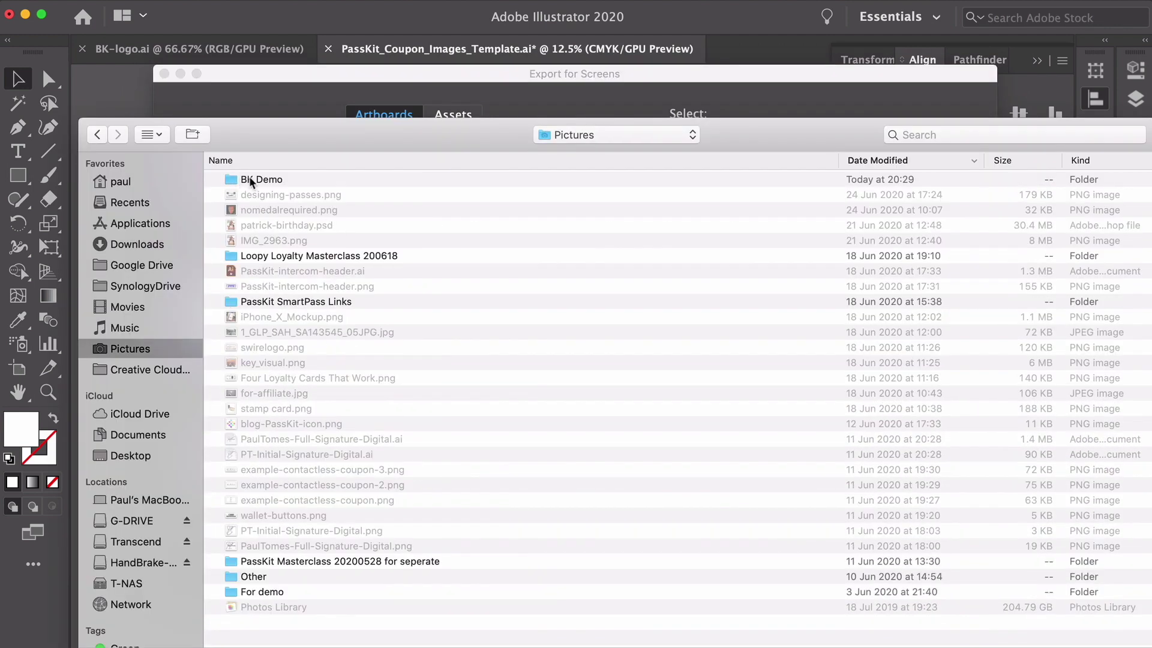
double_click(252, 180)
key("Return")
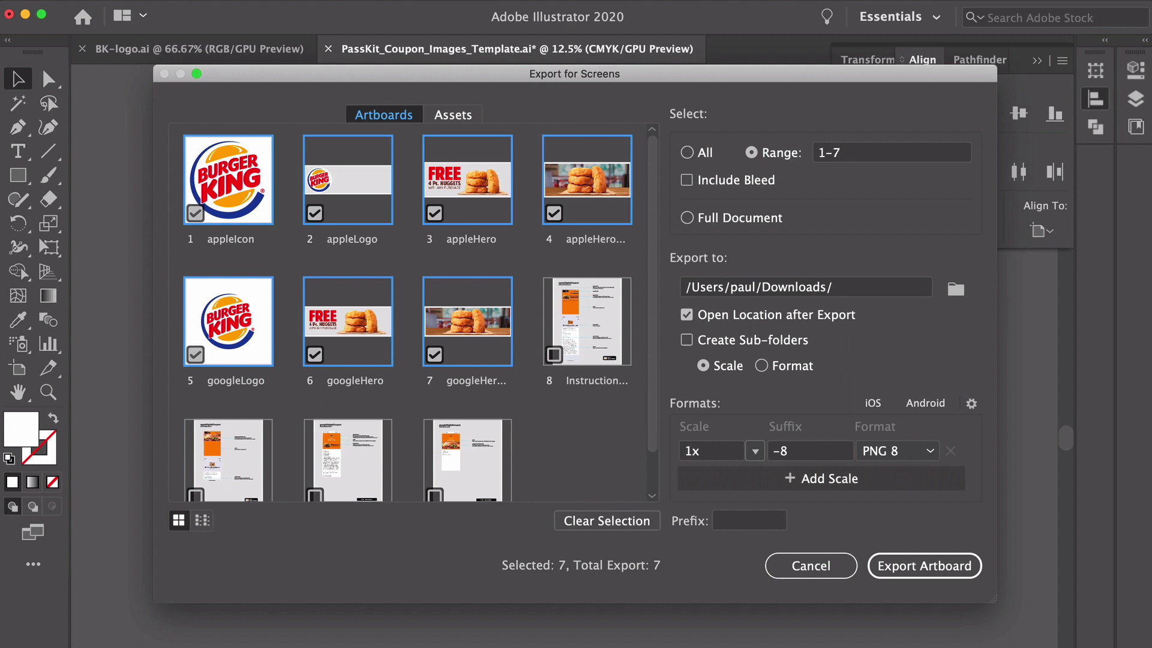
left_click(937, 565)
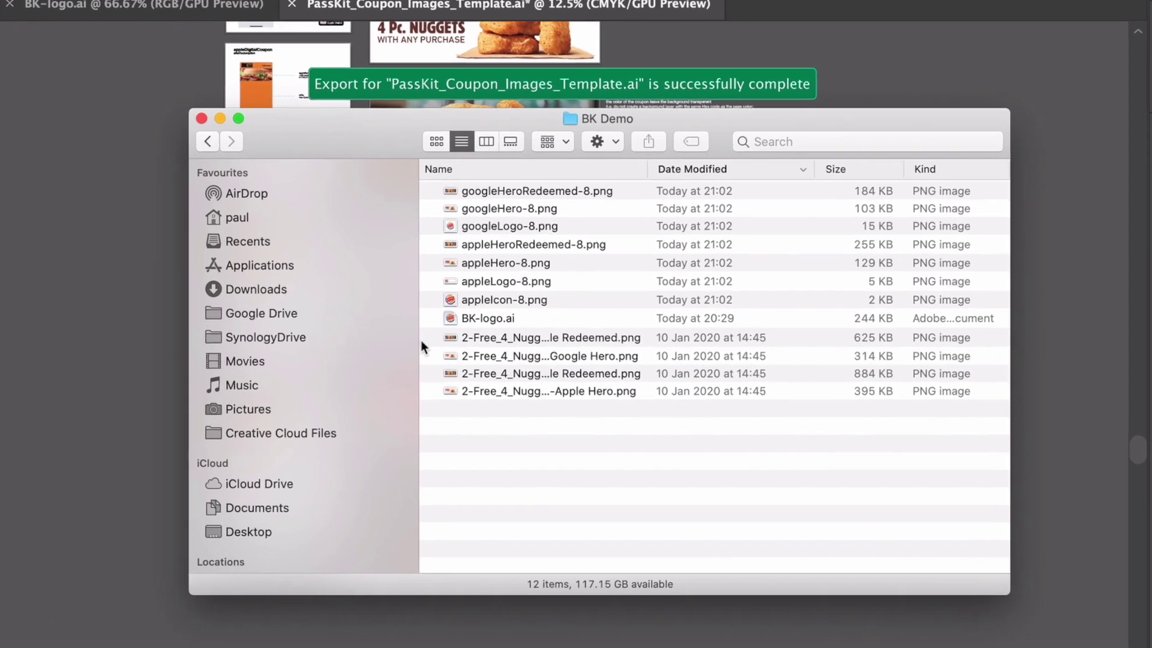
- Check the exported appleIcon-8, appleLogo-8, appleHero-8, appleHeroRedeemed-8 and googleLogo-8 PNGs in BK Demo
left_click(487, 294)
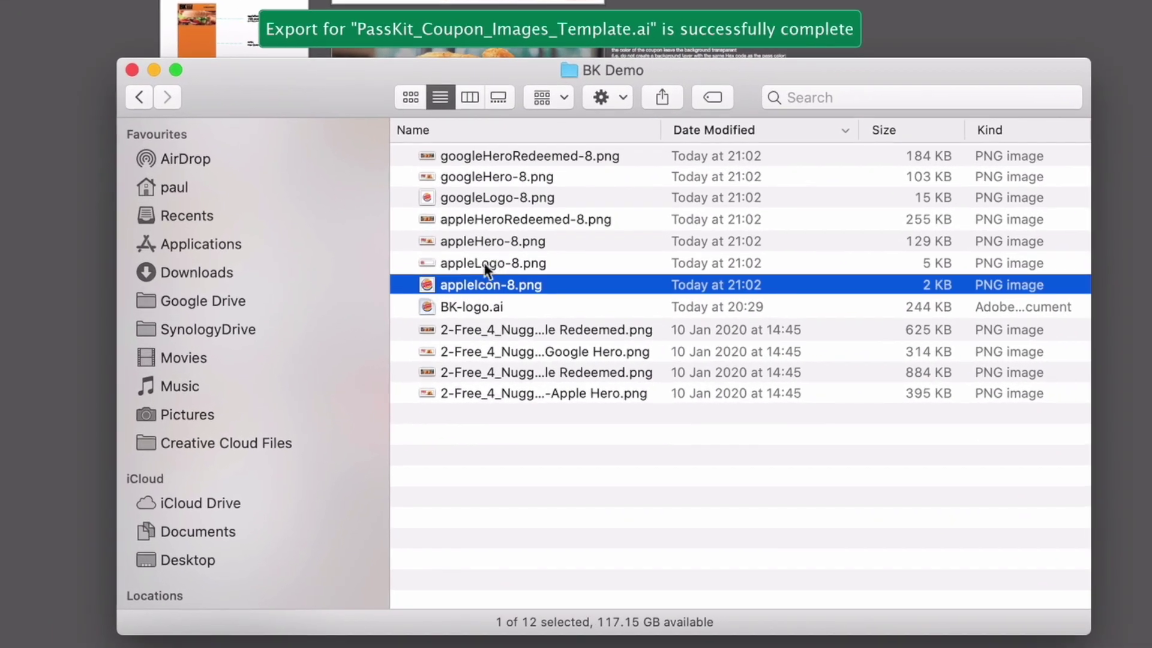
left_click(494, 276)
left_click(504, 290)
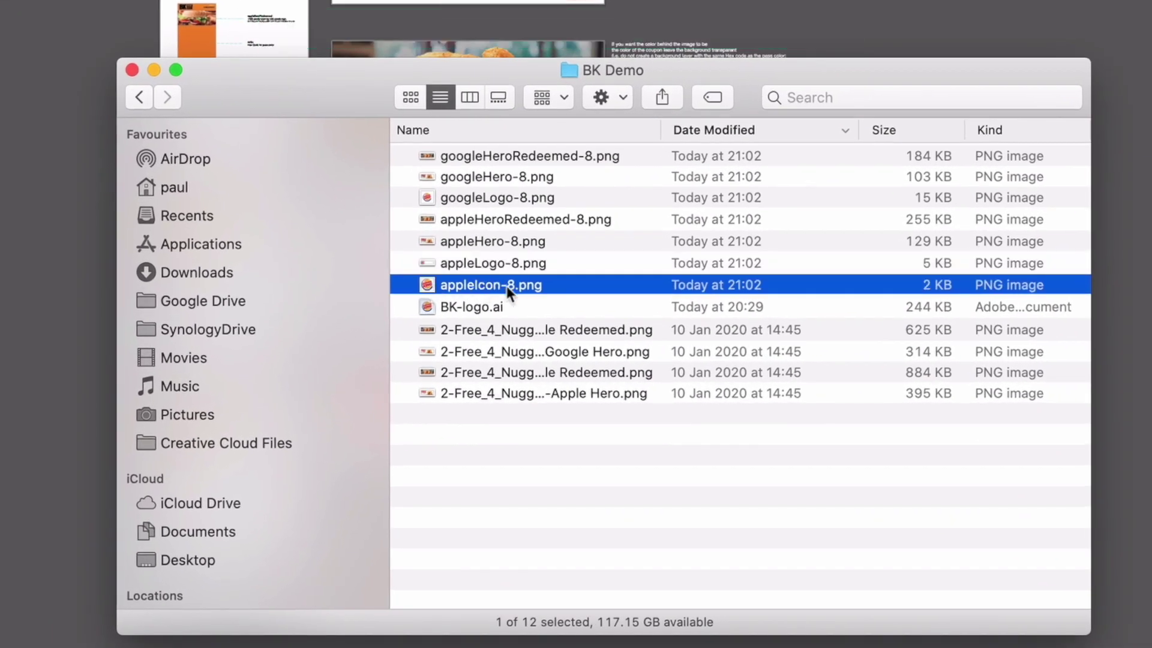
left_click(484, 264)
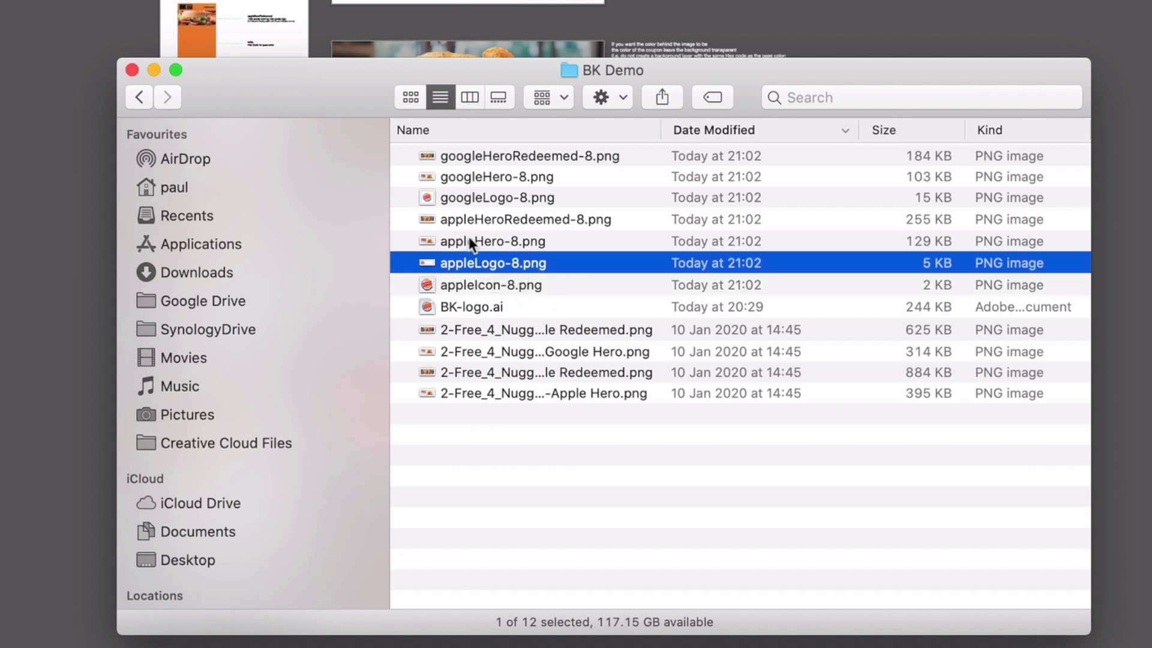
left_click(469, 241)
left_click(480, 222)
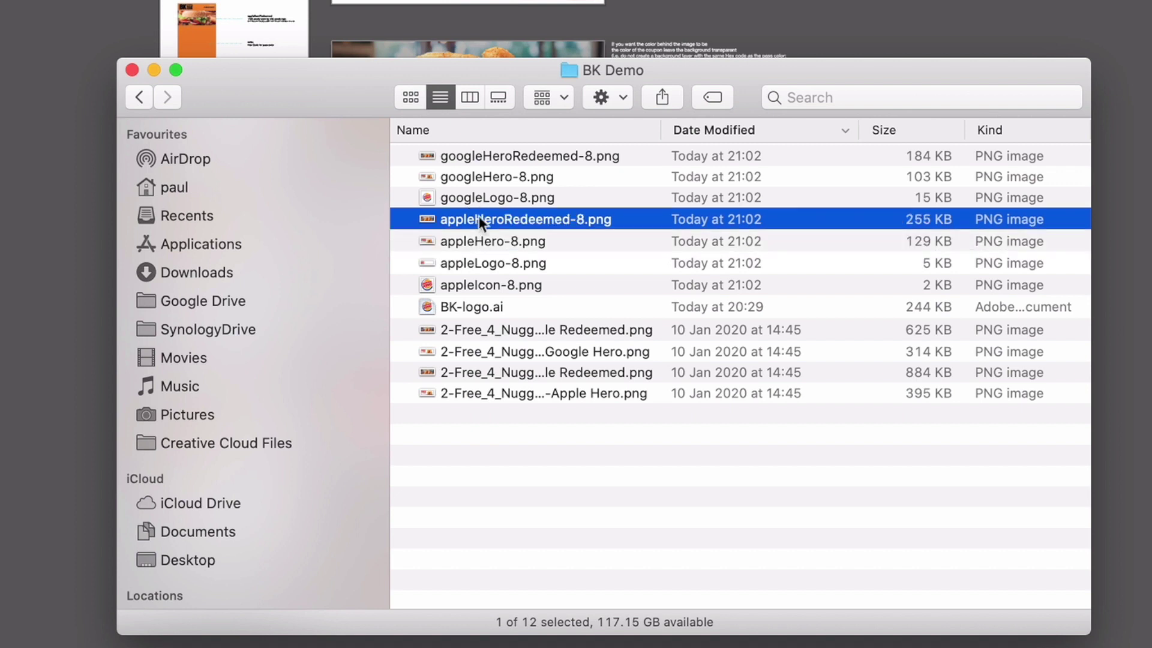
left_click(480, 306)
left_click(796, 278)
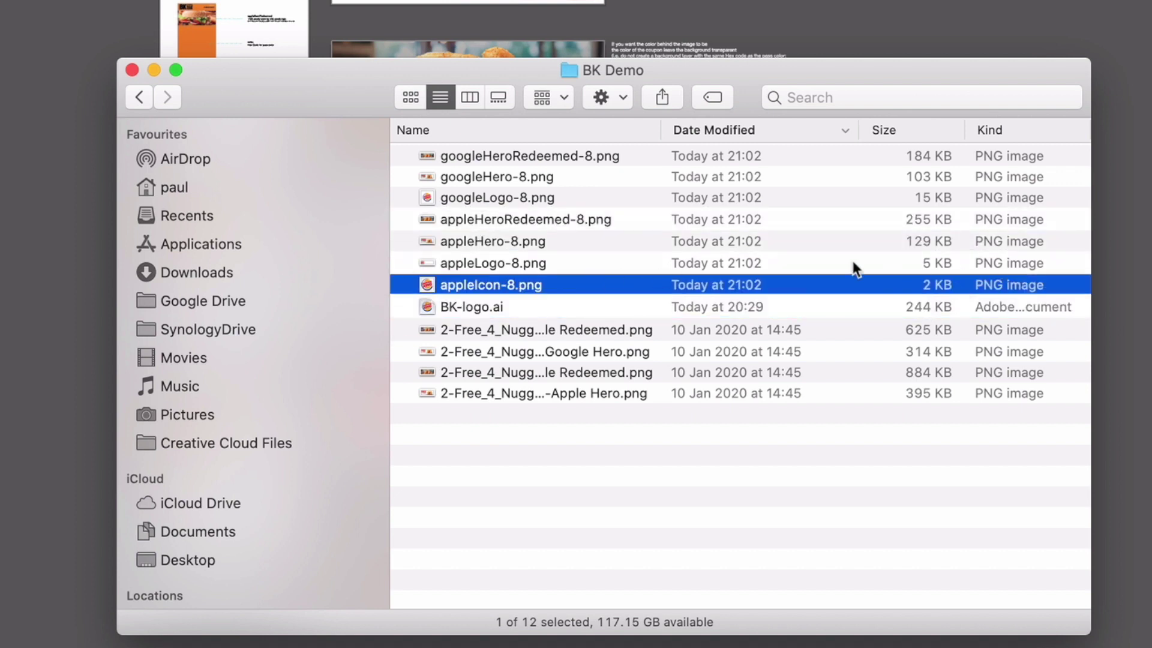
left_click(540, 199)
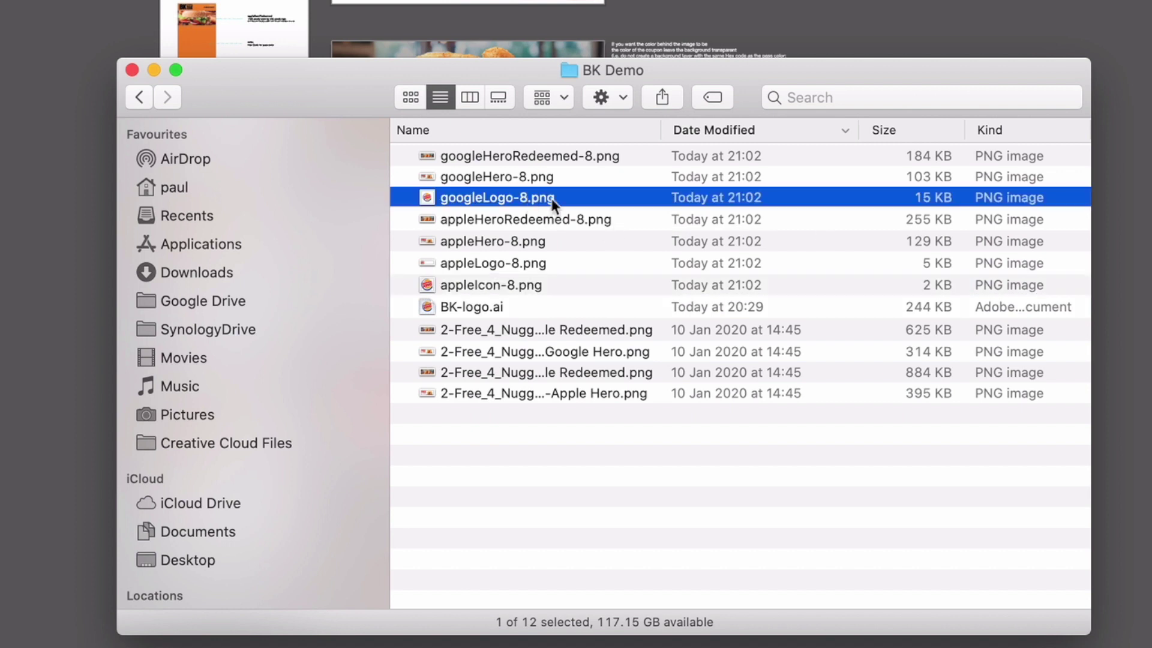